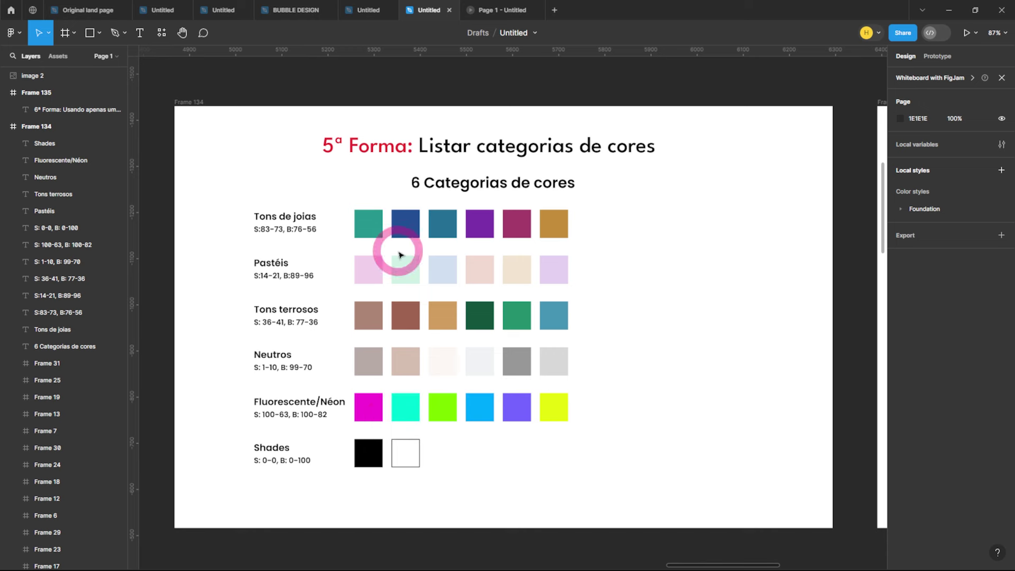
Step: Place a copy of the teal Tons de joias swatch in the empty space beyond the end of its row
scroll(430, 265, "right", 3)
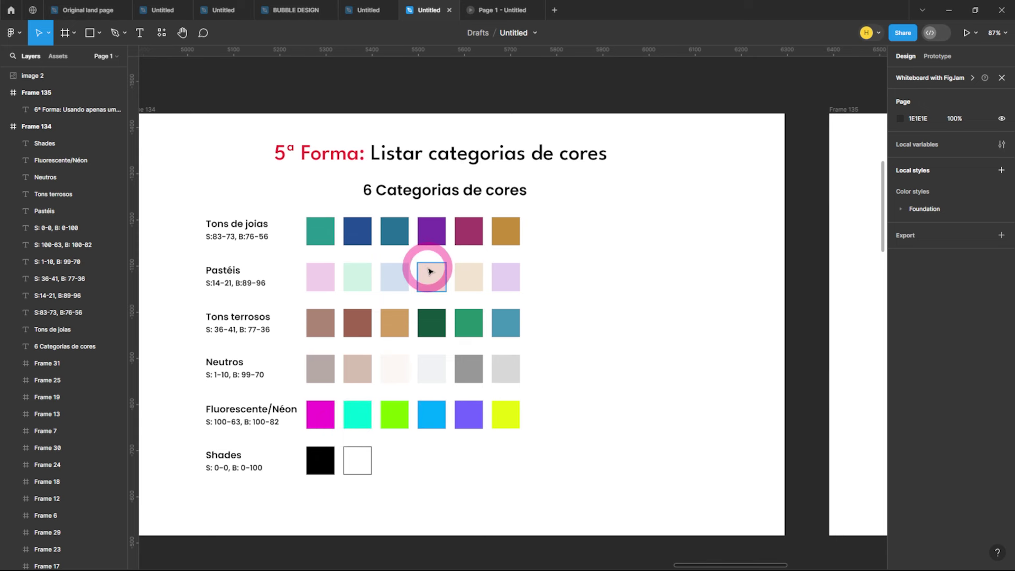
scroll(430, 271, "left", 2)
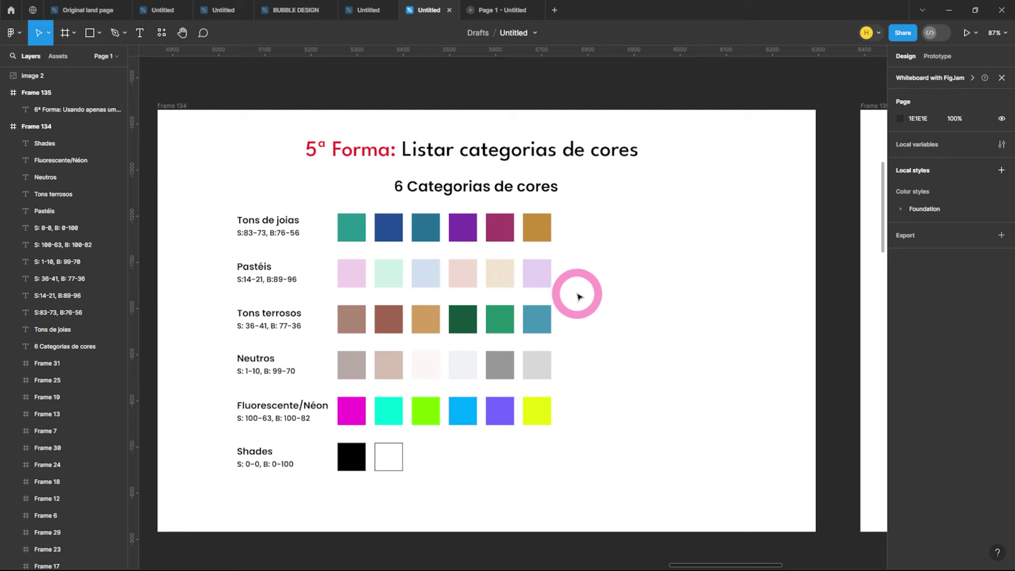
left_click(352, 230)
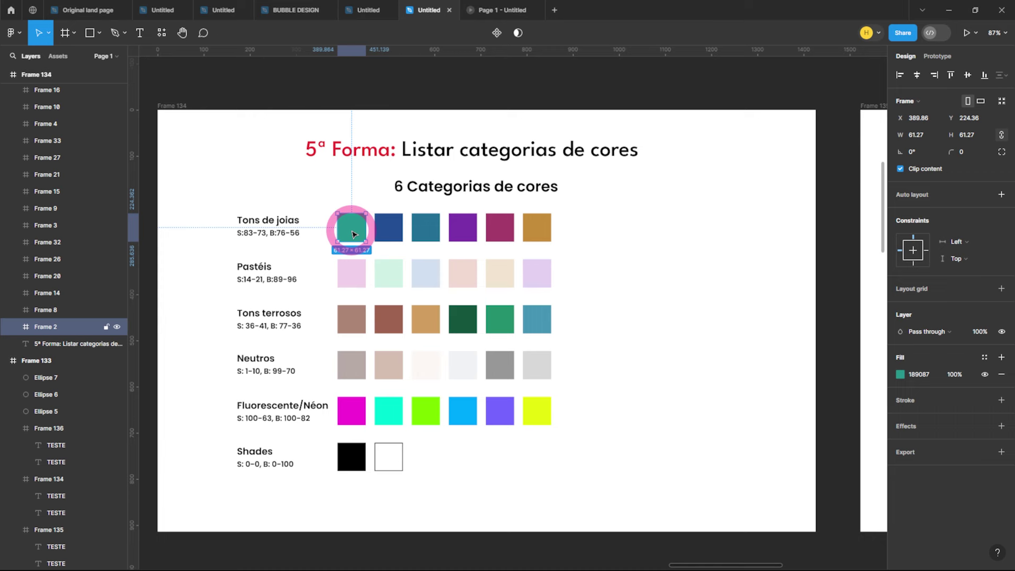
left_click_drag(352, 233, 618, 233)
scroll(618, 233, "right", 2)
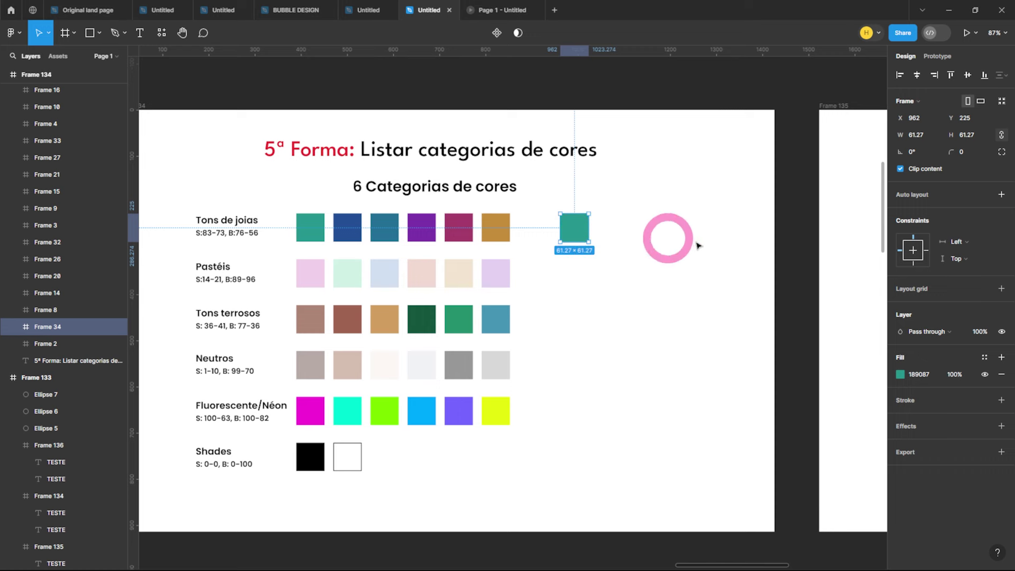
Step: Open the copied teal swatch's fill color and show its values in HSB
left_click(900, 375)
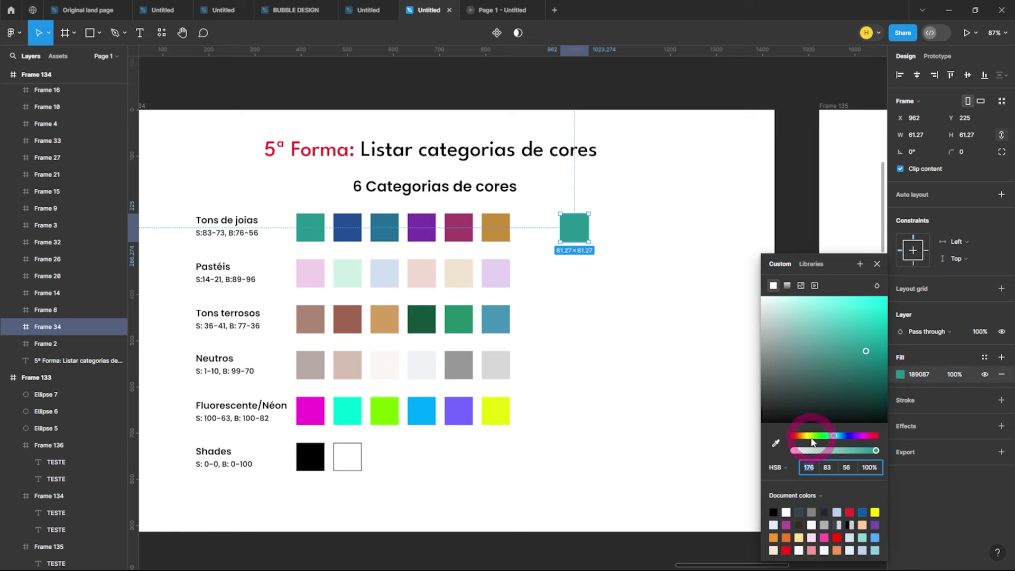
left_click(784, 469)
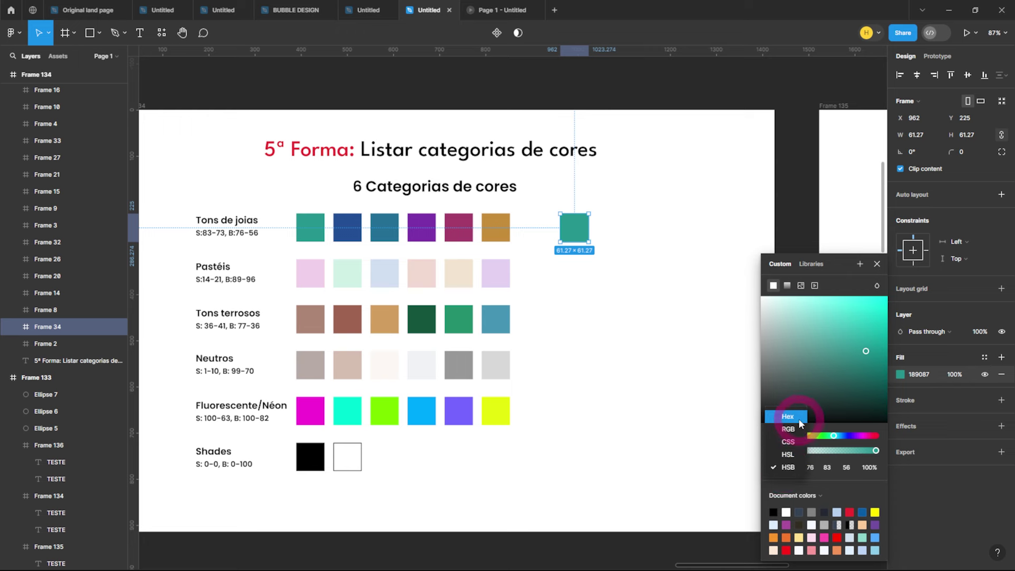
left_click(796, 473)
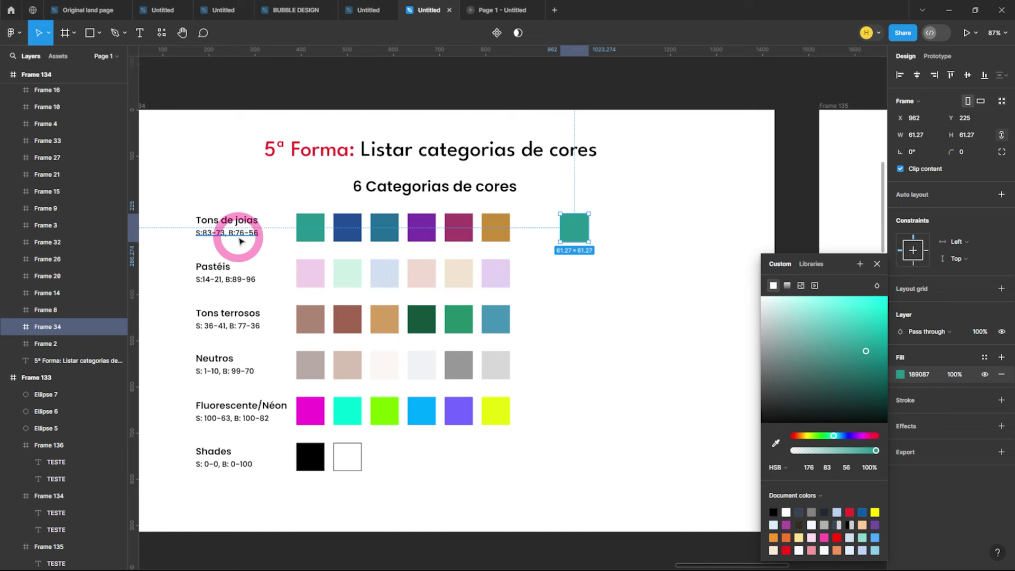
Step: Recolor the copy by sampling the blue Tons de joias swatch, and try different hues, ending at hue 256
key("i")
left_click(347, 227)
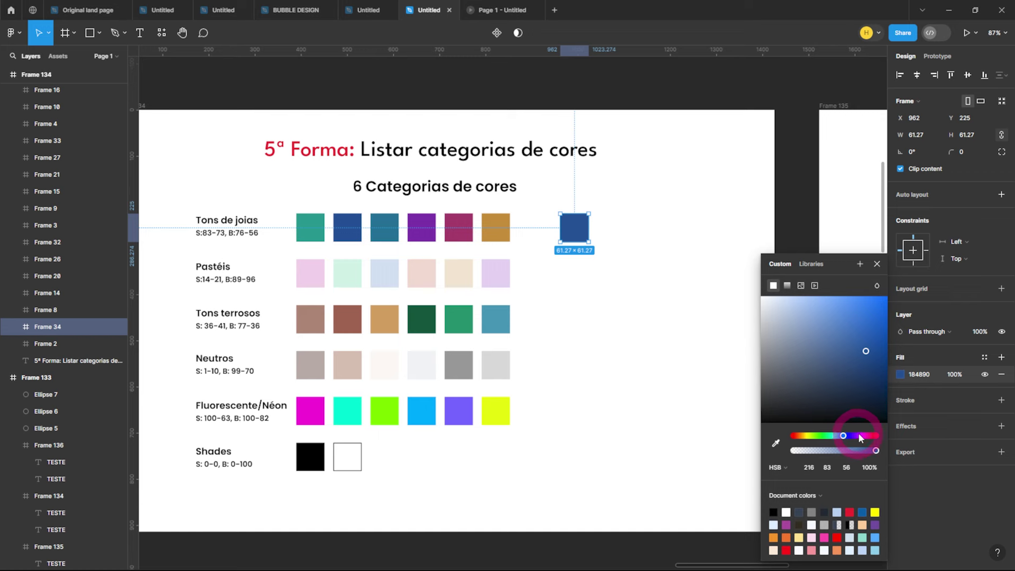
mouse_move(850, 436)
left_mouse_down()
mouse_move(872, 436)
mouse_move(802, 437)
mouse_move(867, 439)
left_mouse_up()
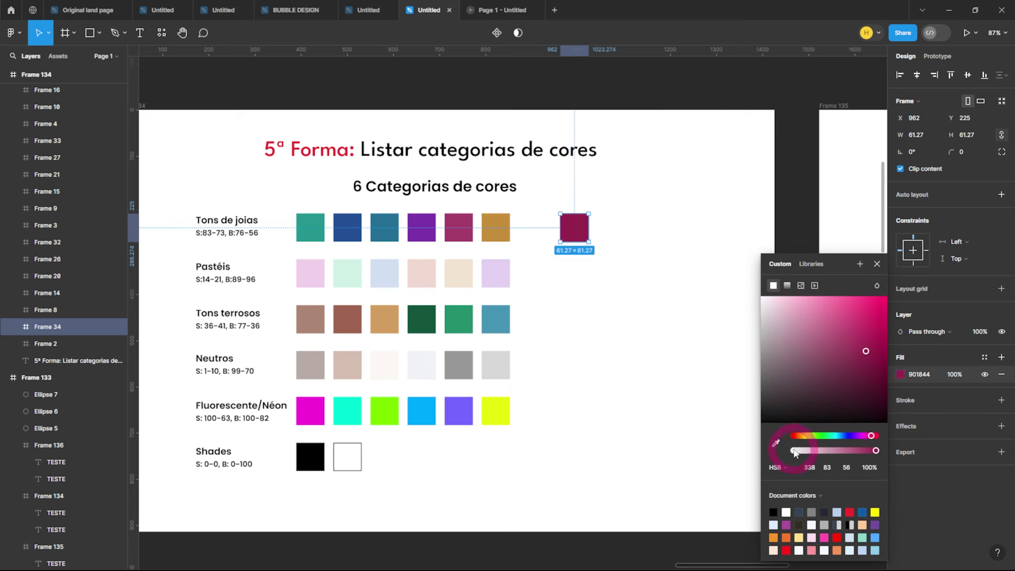
left_click_drag(873, 437, 815, 445)
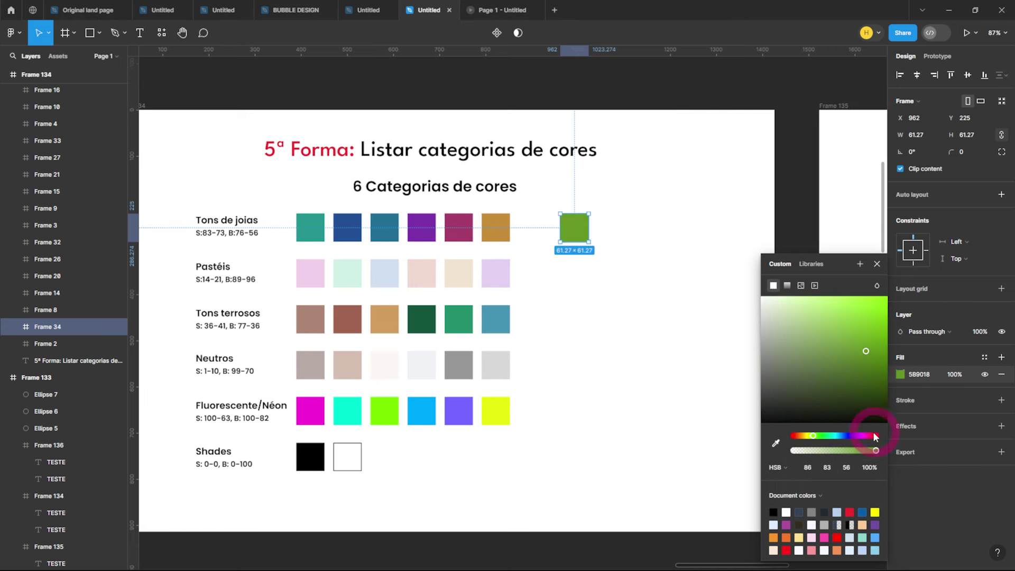
left_click_drag(875, 436, 852, 439)
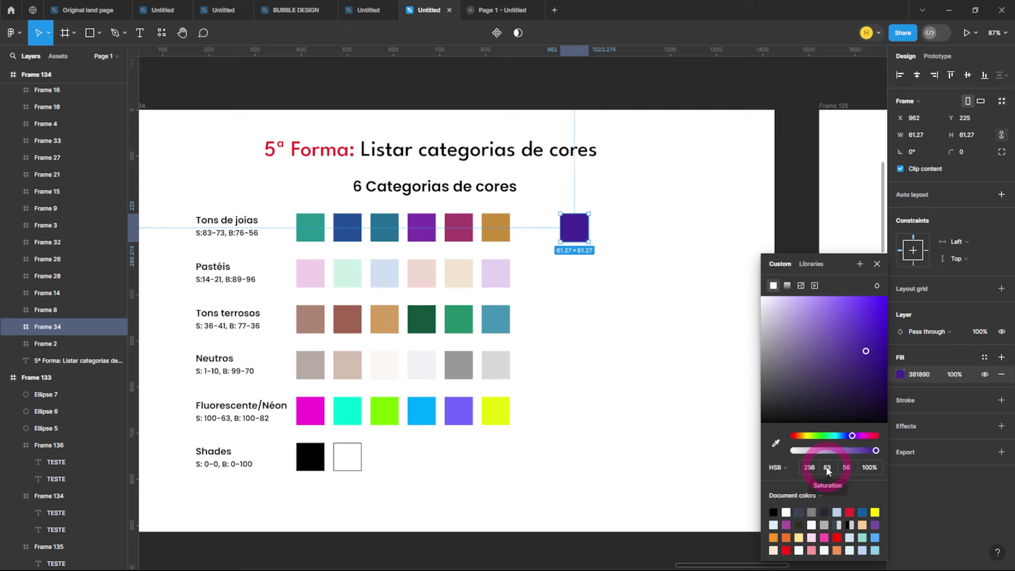
Step: Set the purple copy's saturation to 73 and try brightness 76 before settling on 56
left_click(828, 470)
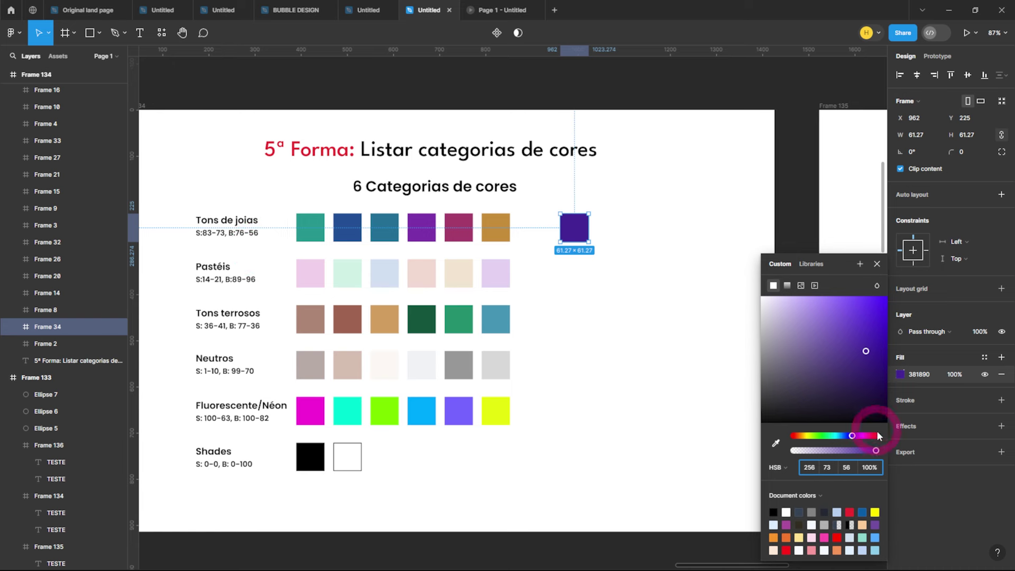
left_click(846, 469)
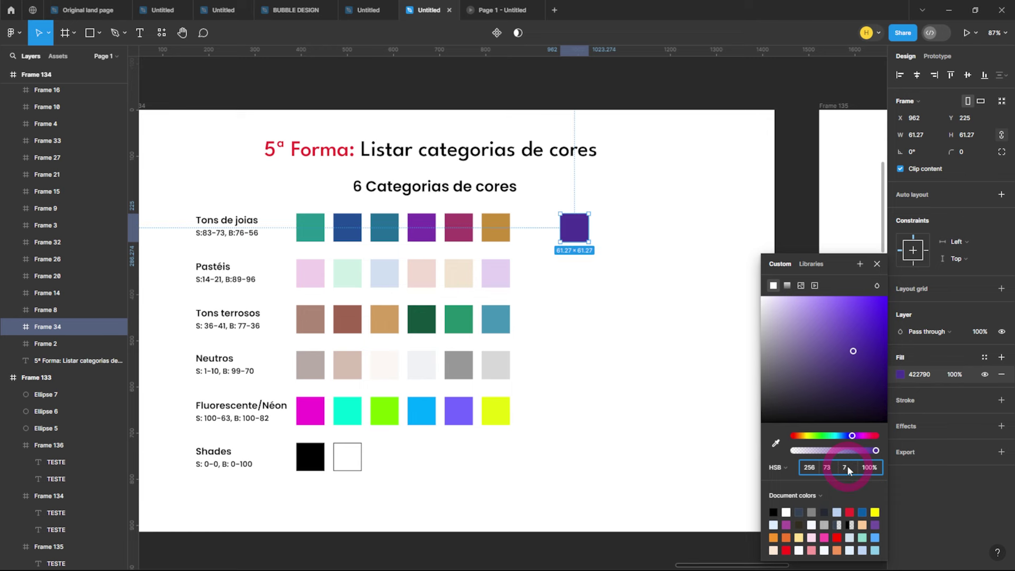
type("76")
key("Return")
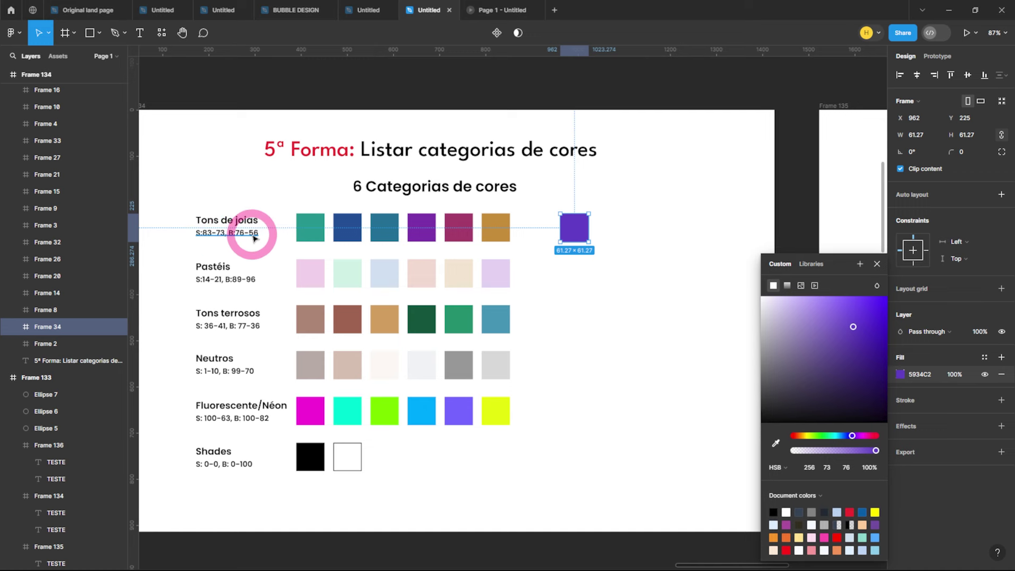
left_click(846, 469)
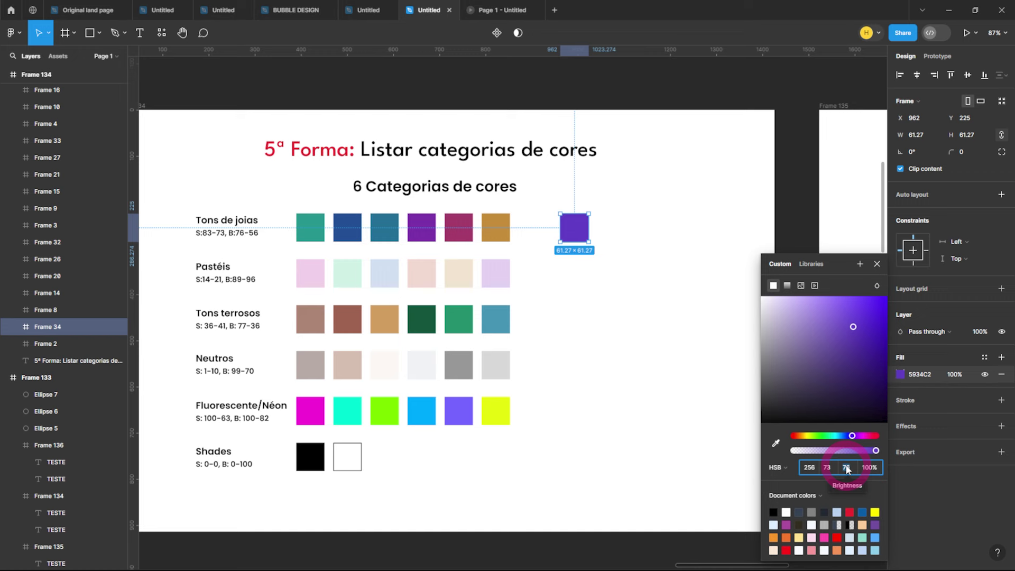
type("56")
key("Return")
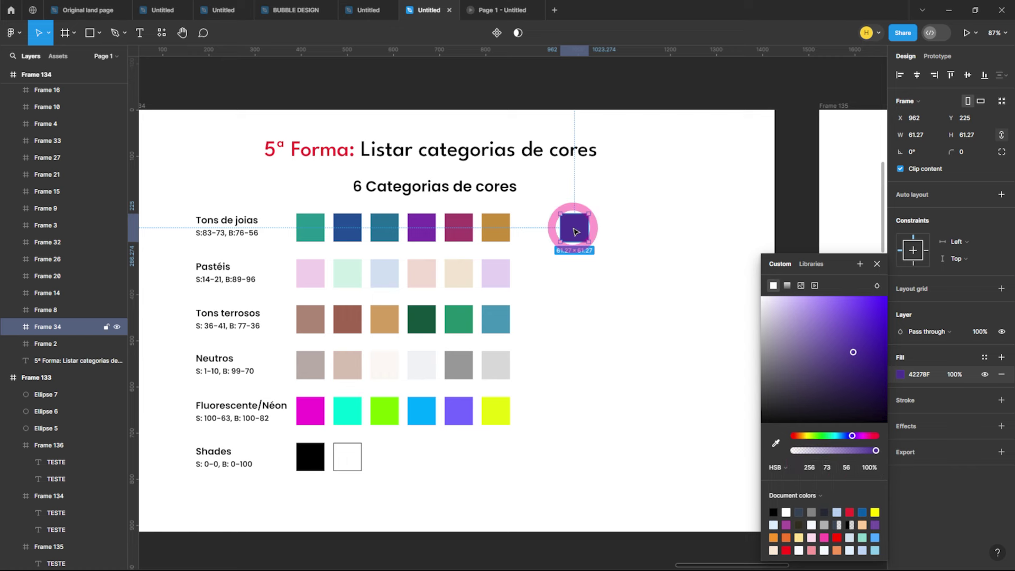
Step: Duplicate the purple swatch beside itself at X 1052 and shift the duplicate's hue to red at 360
left_click_drag(576, 231, 626, 237)
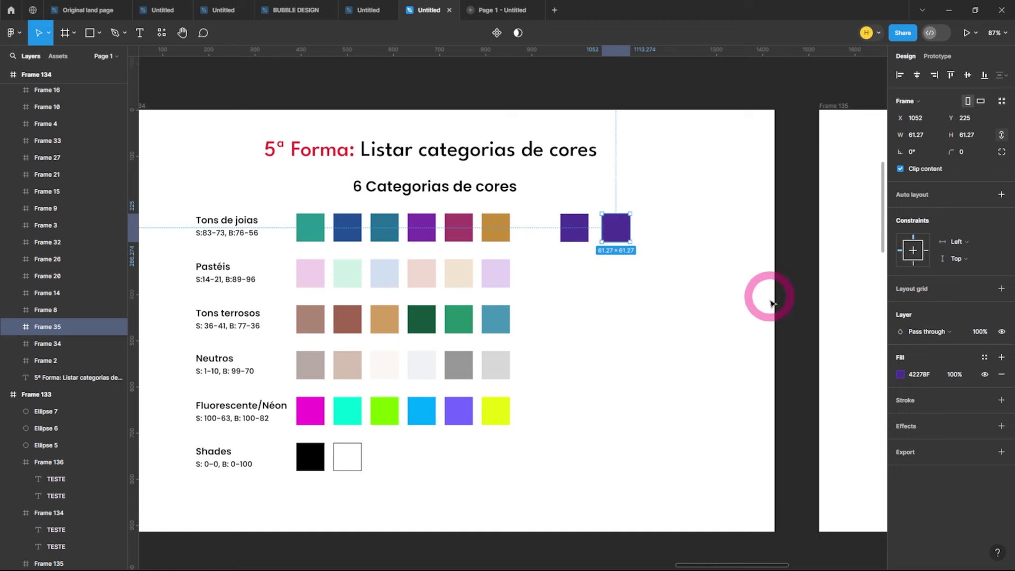
left_click(900, 375)
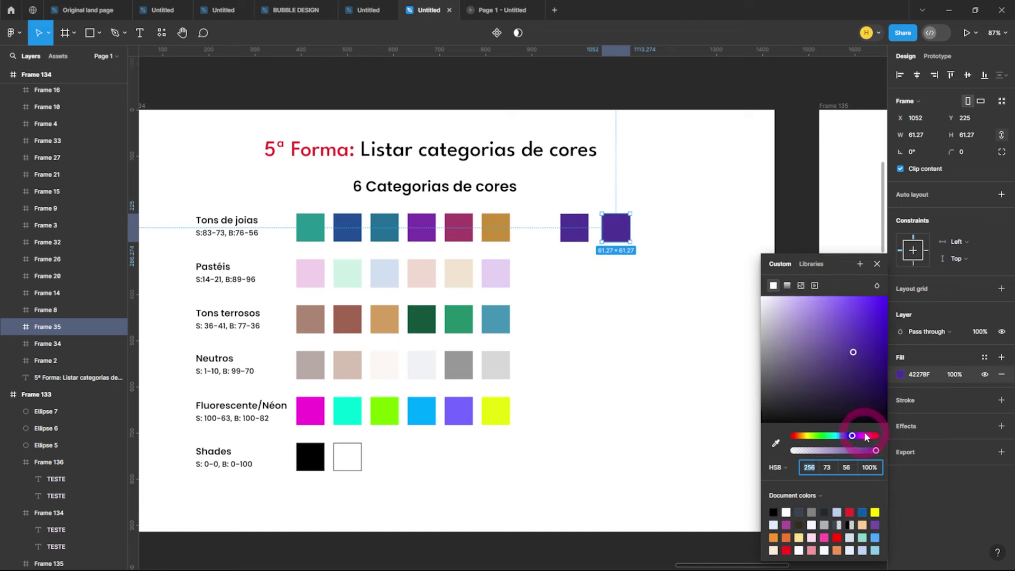
left_click(814, 468)
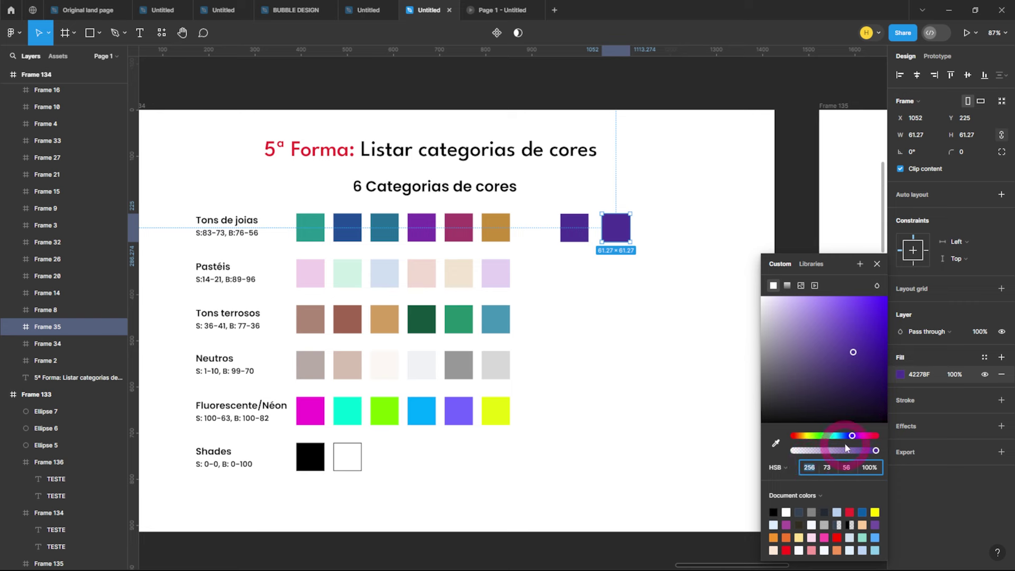
left_click_drag(853, 436, 867, 437)
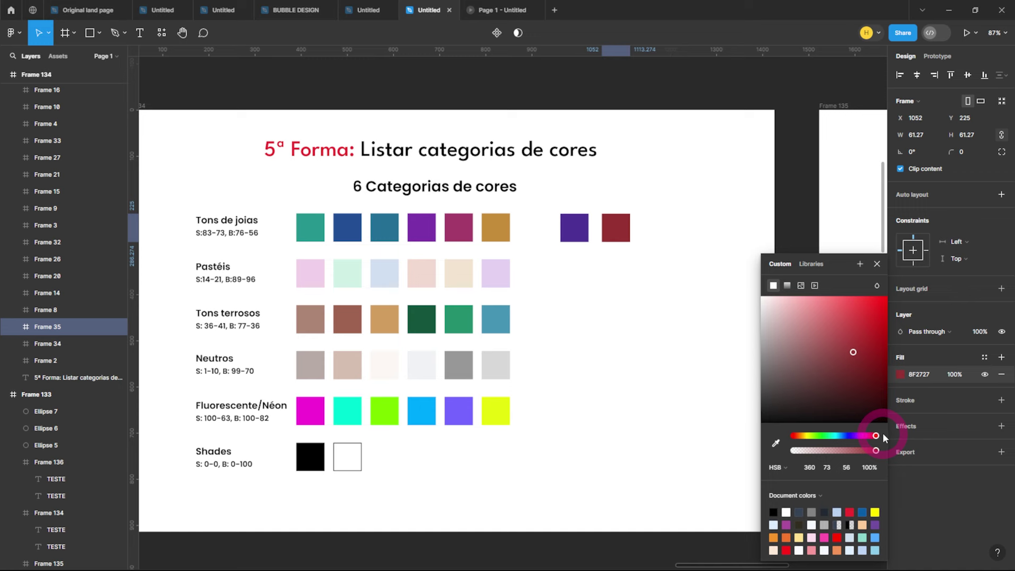
left_click_drag(884, 437, 879, 433)
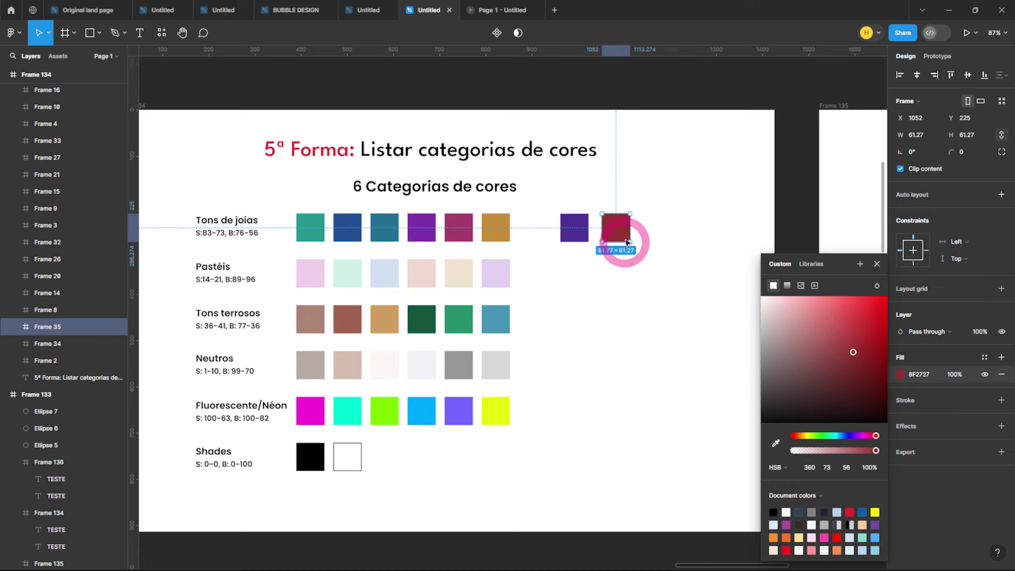
Step: Duplicate the red swatch at X 1142 and recolor the duplicate gold with hue 43 and brightness 76
left_click_drag(617, 227, 660, 229)
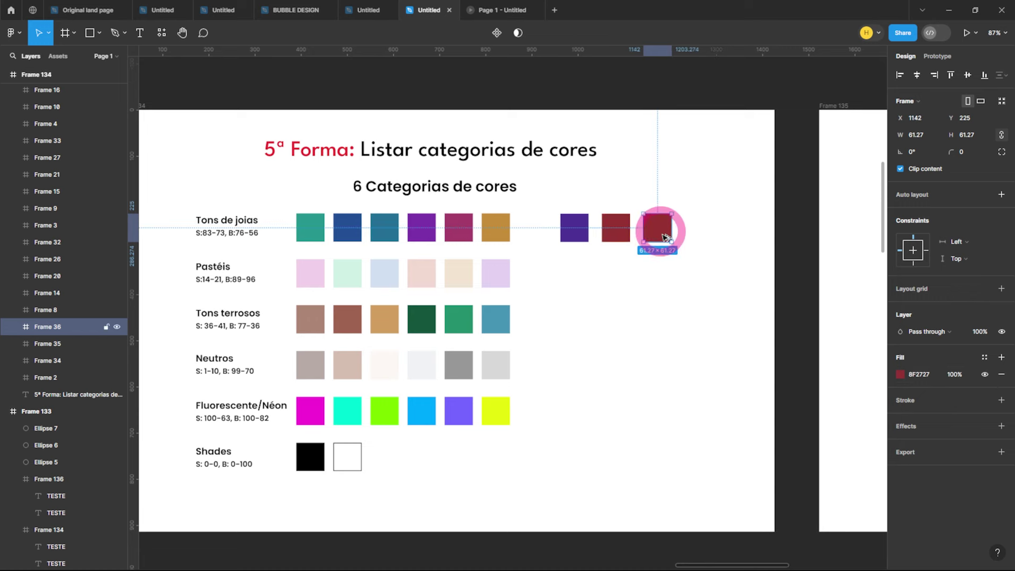
left_click(899, 375)
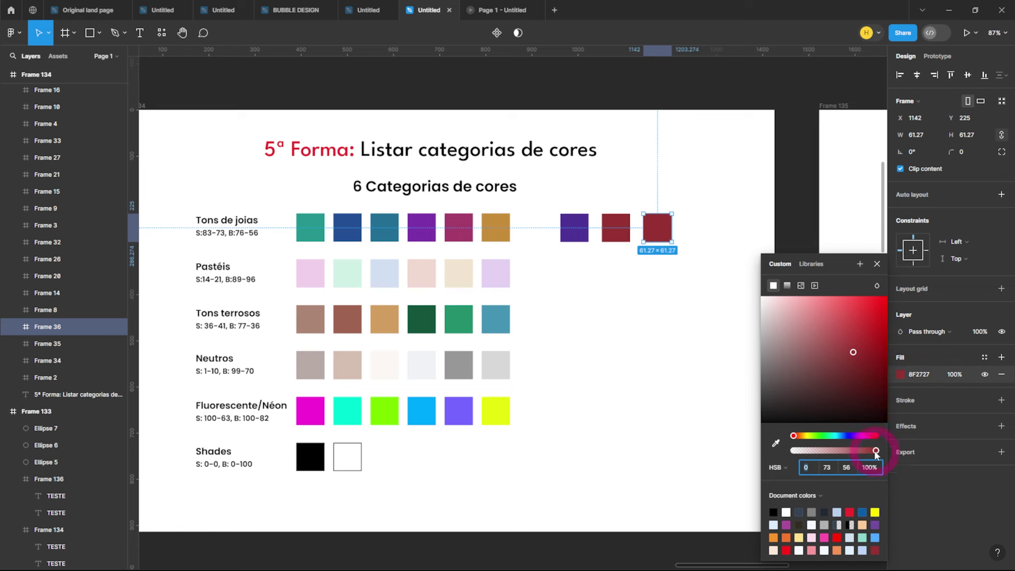
left_click(796, 436)
mouse_move(797, 438)
left_mouse_down()
mouse_move(817, 437)
mouse_move(804, 436)
left_mouse_up()
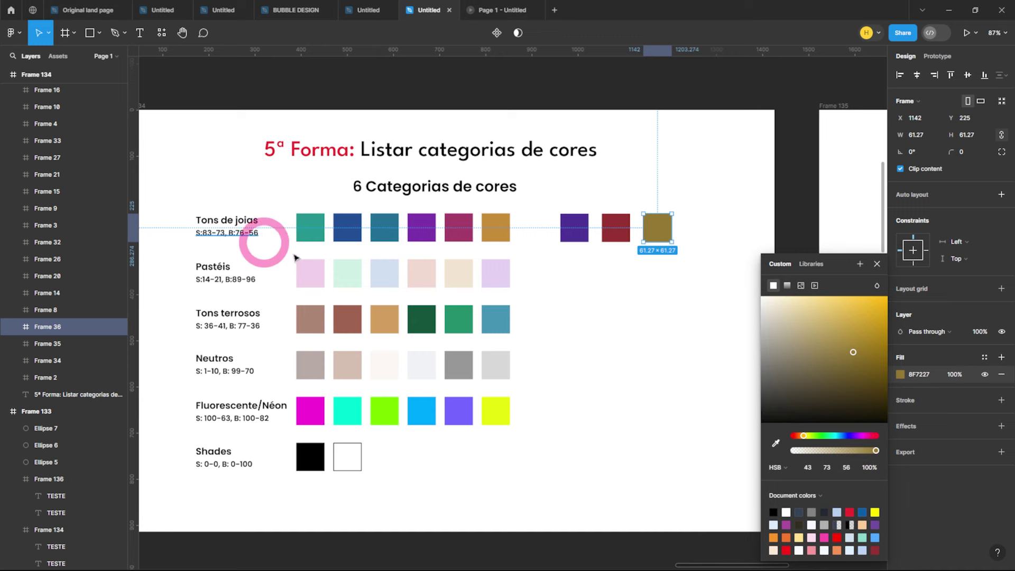
left_click(848, 468)
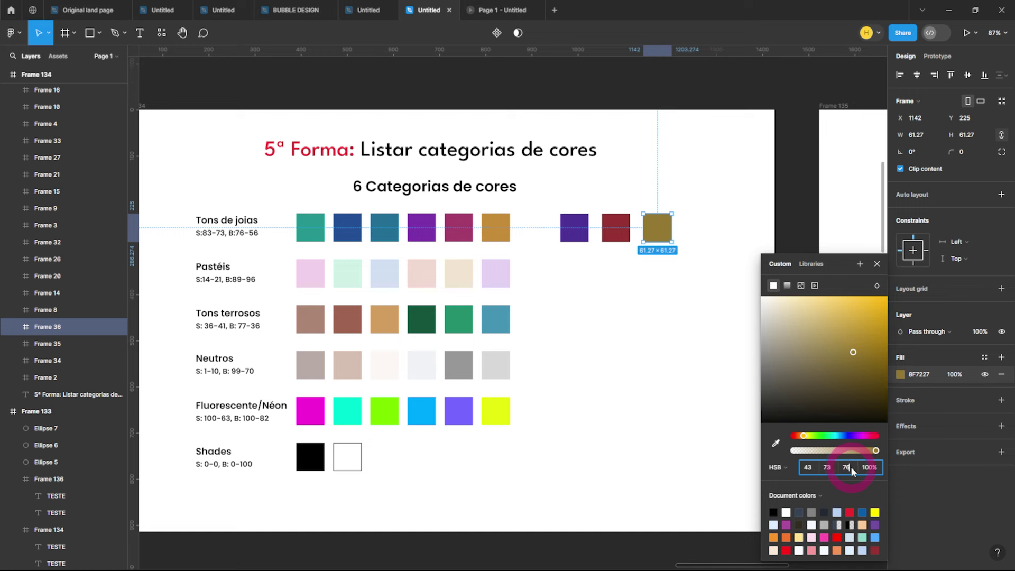
key("Return")
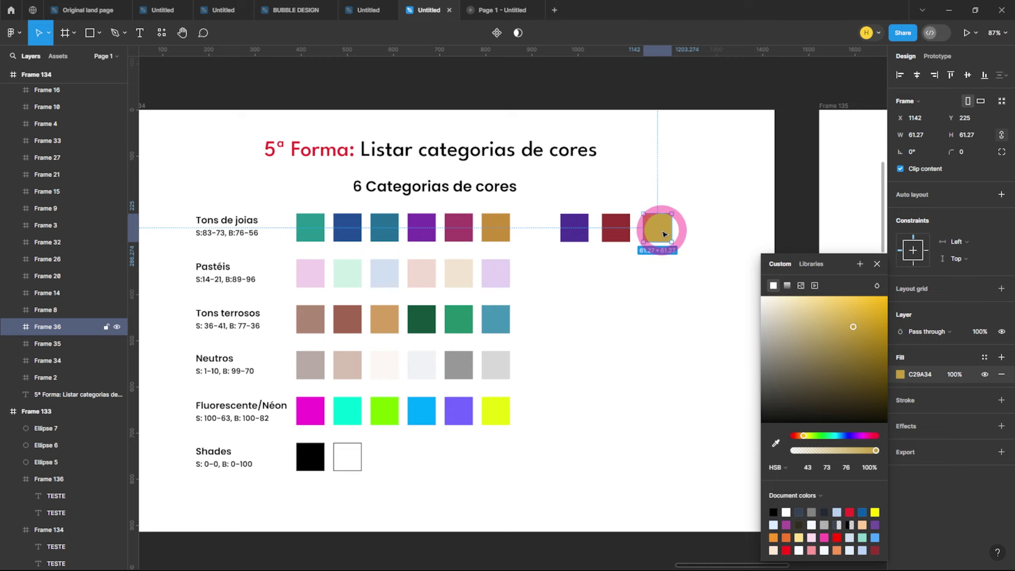
Step: Duplicate the gold swatch at X 1250, and copy the last lilac Pastéis swatch to beneath the purple one
left_click_drag(665, 234, 705, 231)
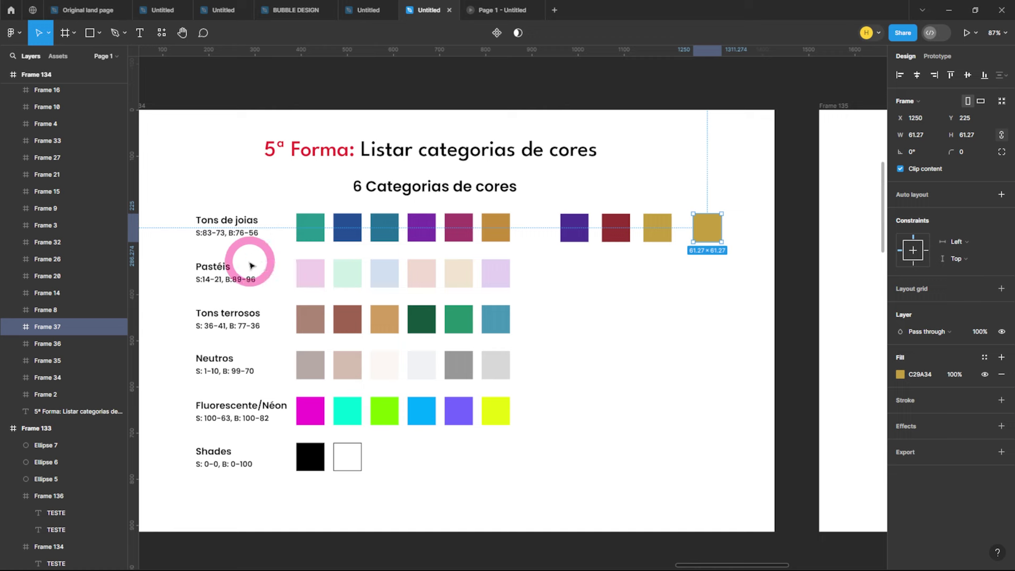
left_click(314, 272)
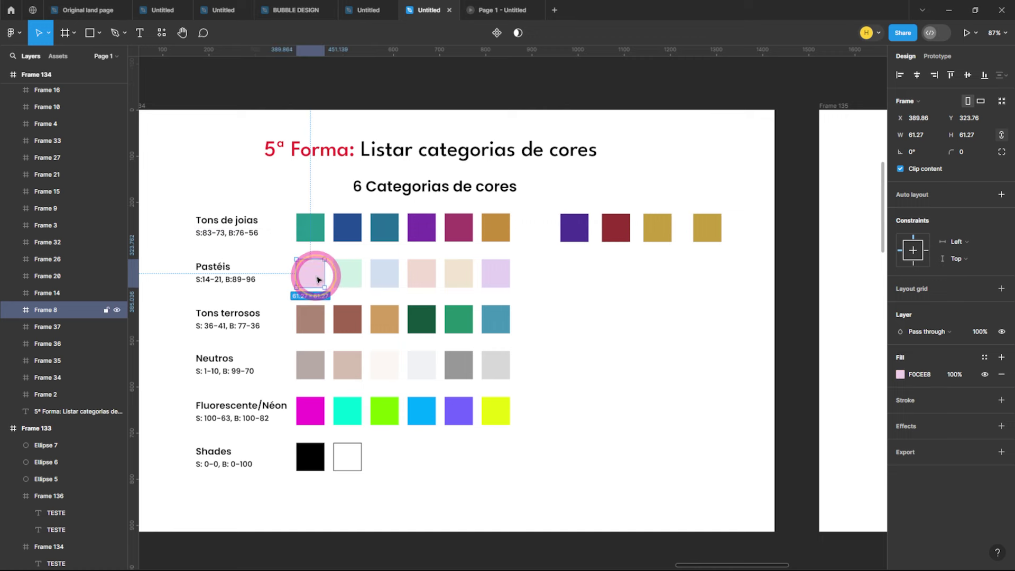
left_click(496, 273)
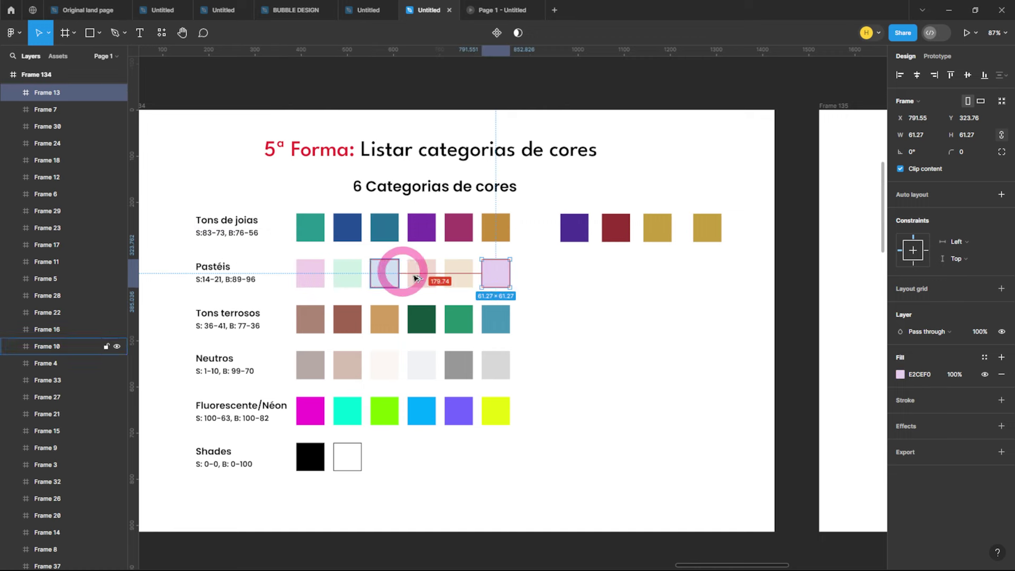
left_click_drag(505, 276, 578, 276)
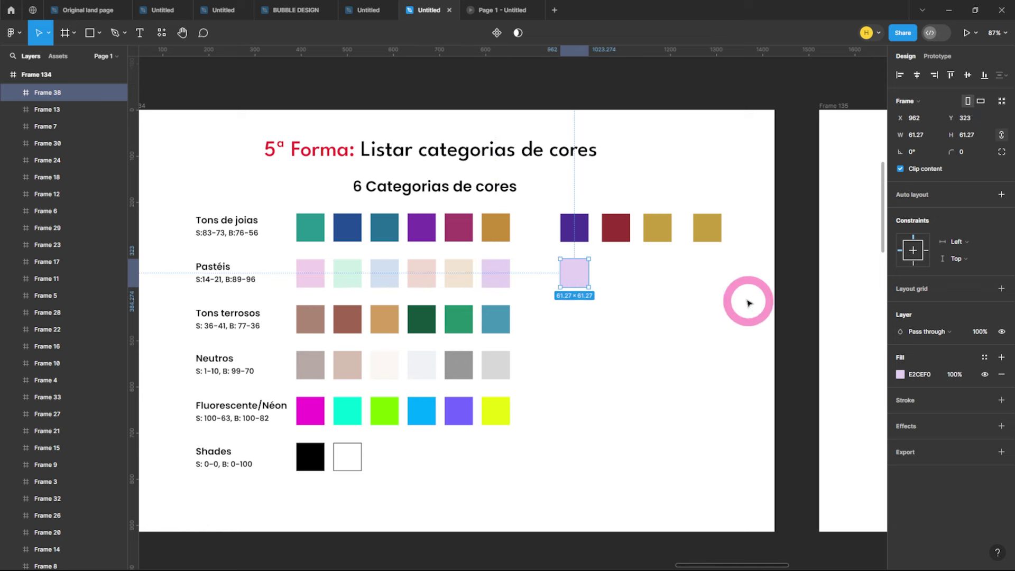
Step: Try hue 101 on the pastel copy, and replace its fill with the purple sampled from the swatch above, shifted to hue 158
left_click(901, 375)
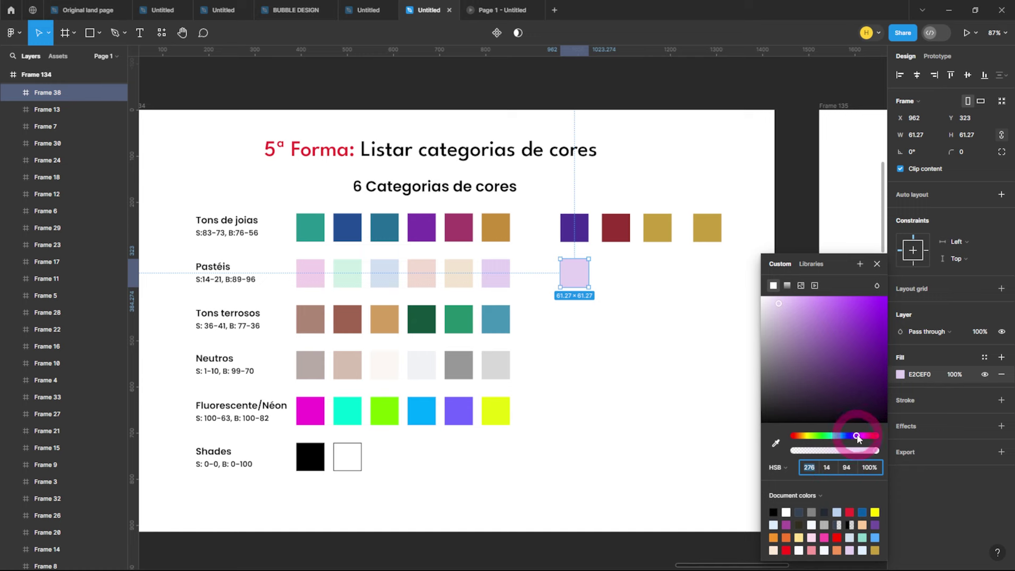
left_click_drag(858, 438, 818, 441)
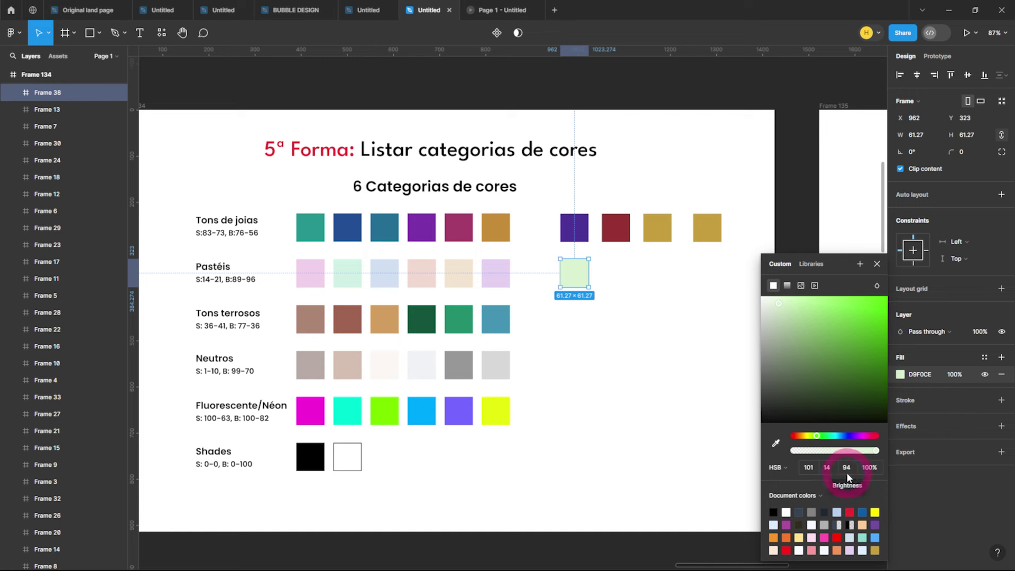
left_click(775, 443)
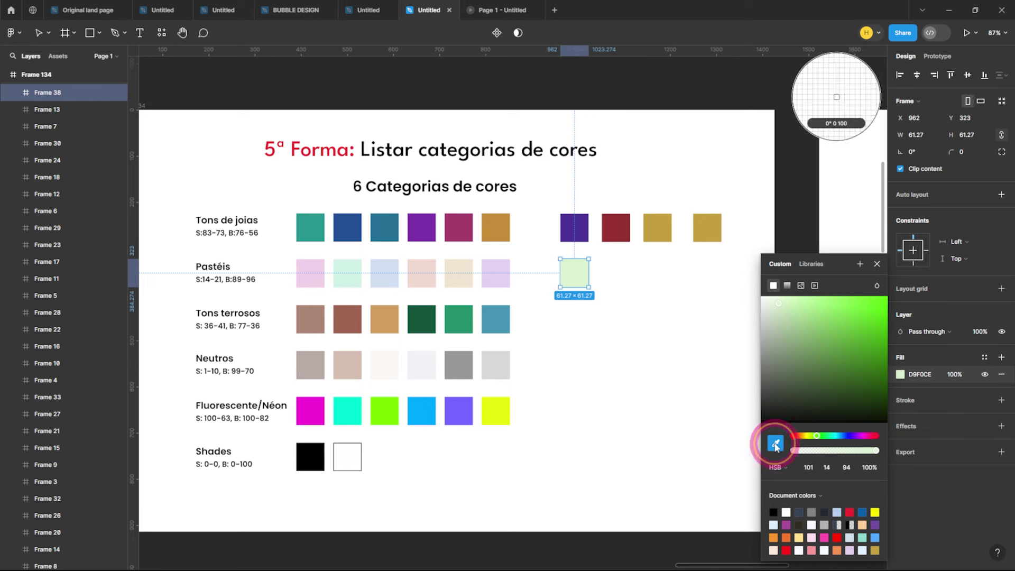
left_click(574, 224)
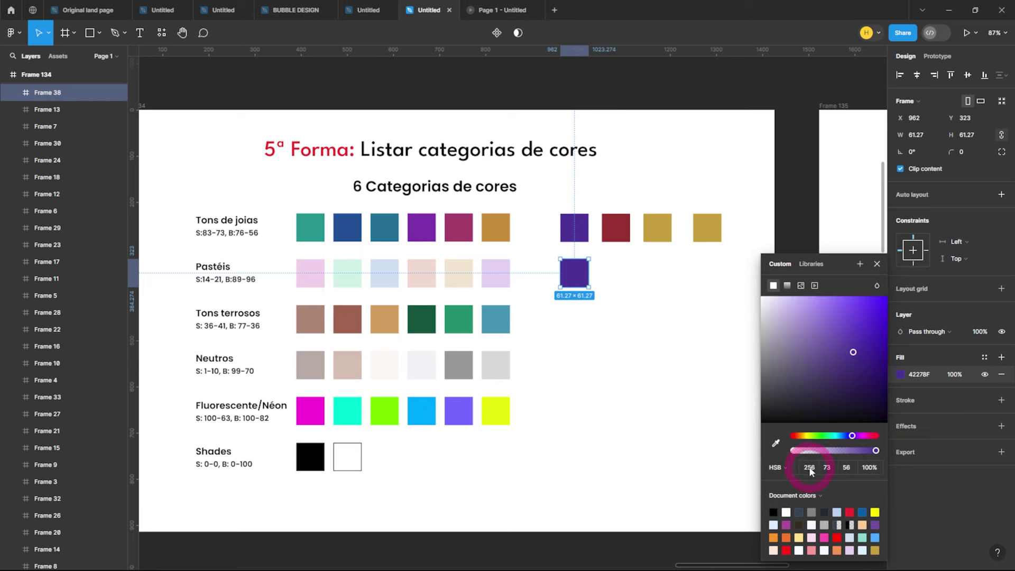
left_click_drag(852, 436, 833, 438)
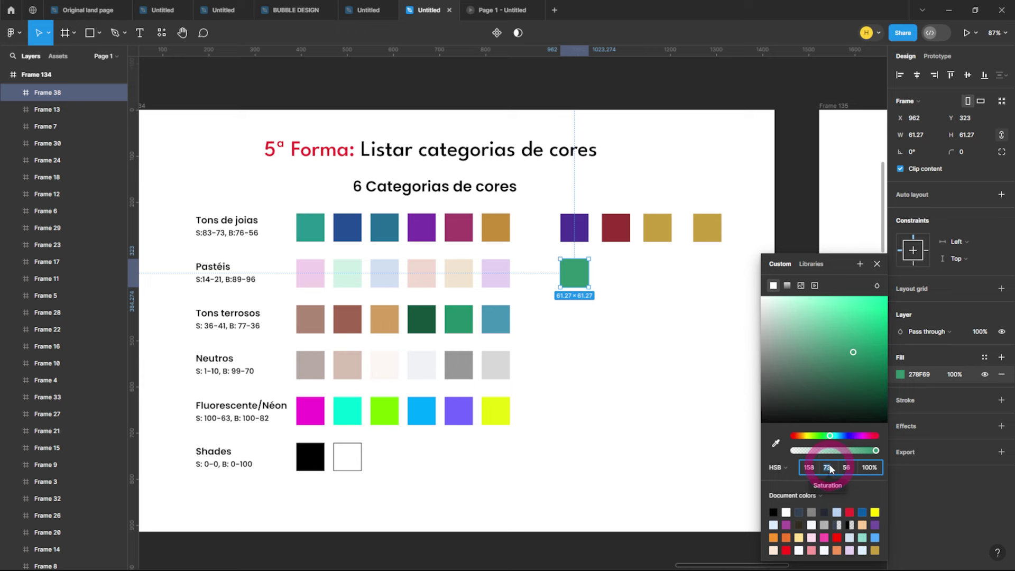
Step: Set the green swatch beside the Pastéis row to saturation 14 and brightness 89
type("1")
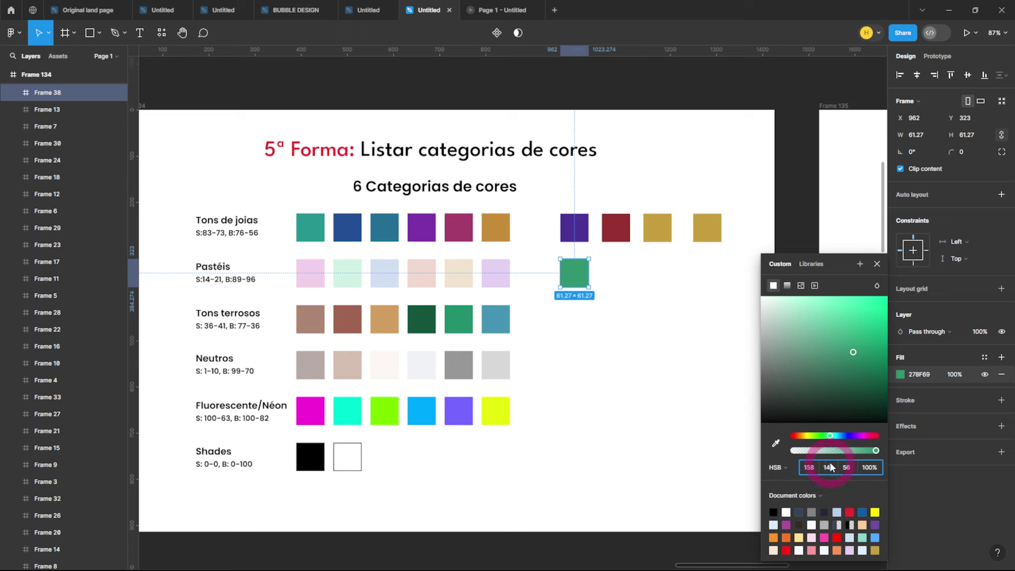
type("4")
left_click(847, 469)
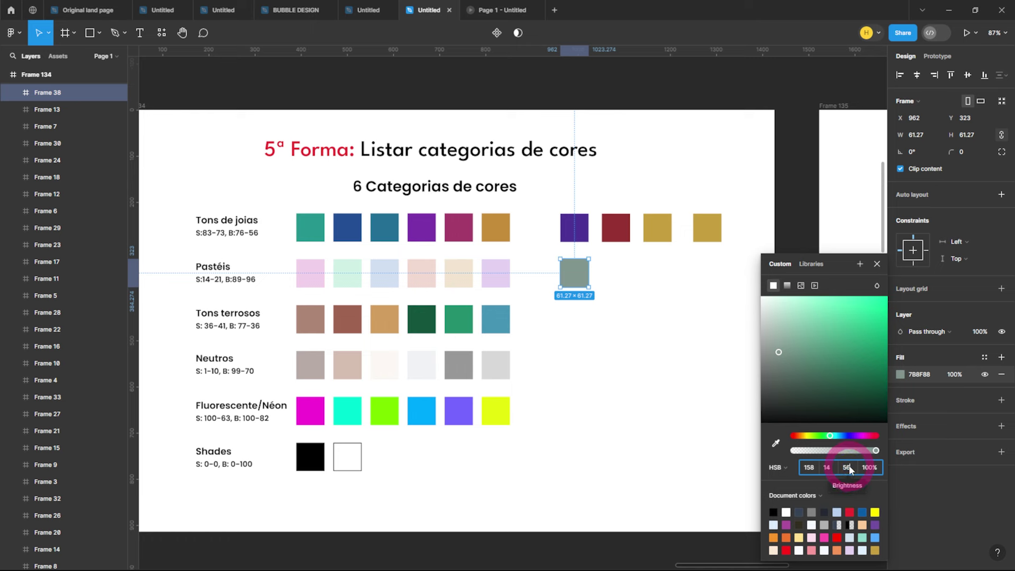
type("89")
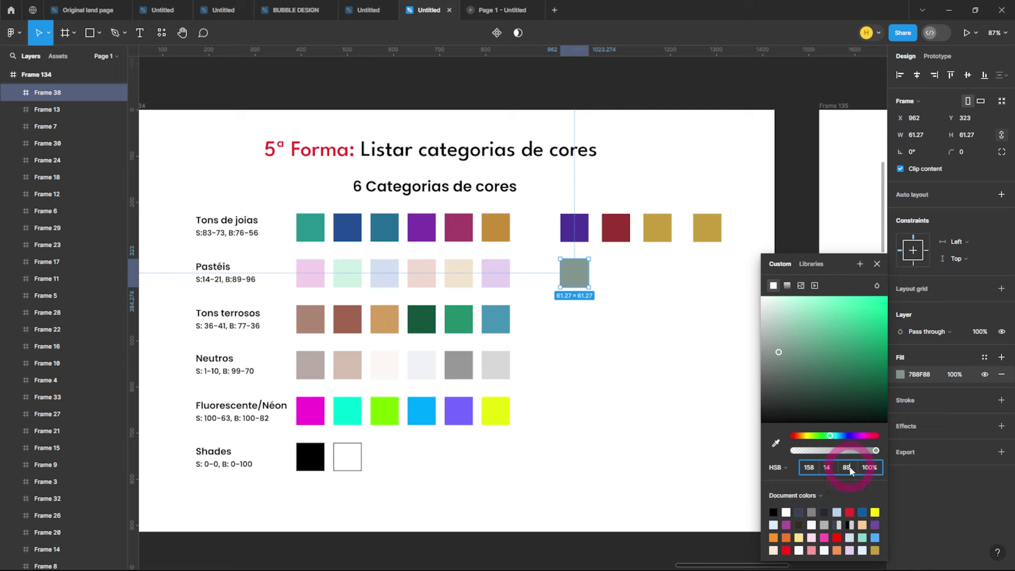
key("Return")
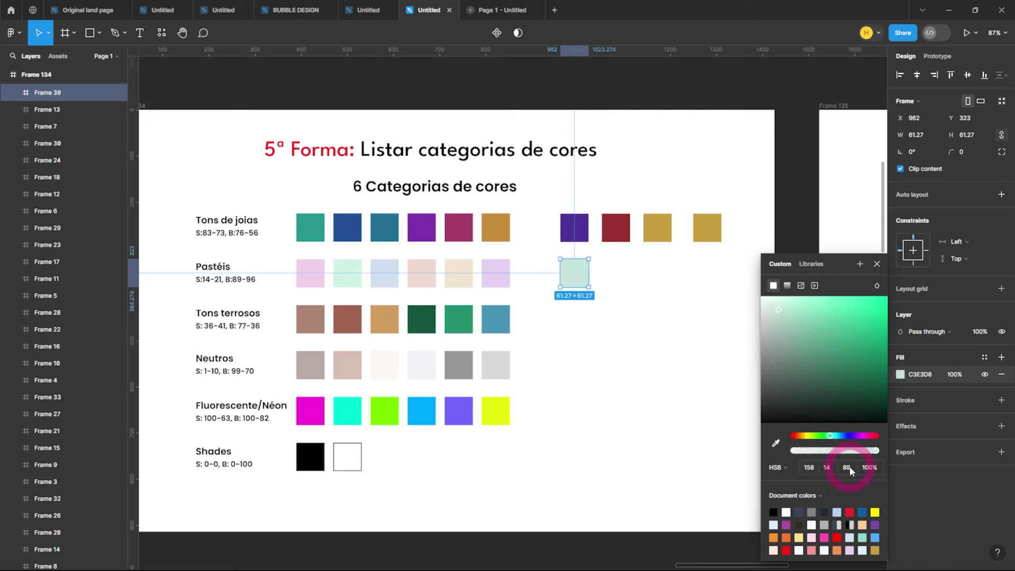
left_click(627, 281)
Step: Duplicate the pale green swatch at X 1052 and set the duplicate to saturation 21 and brightness 96
left_click(586, 280)
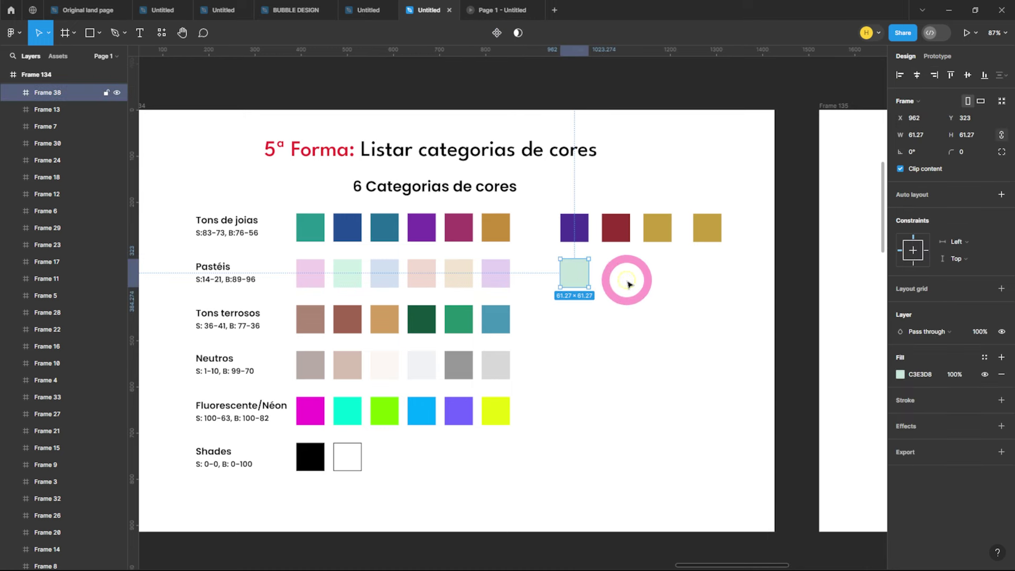
left_click_drag(576, 278, 617, 277)
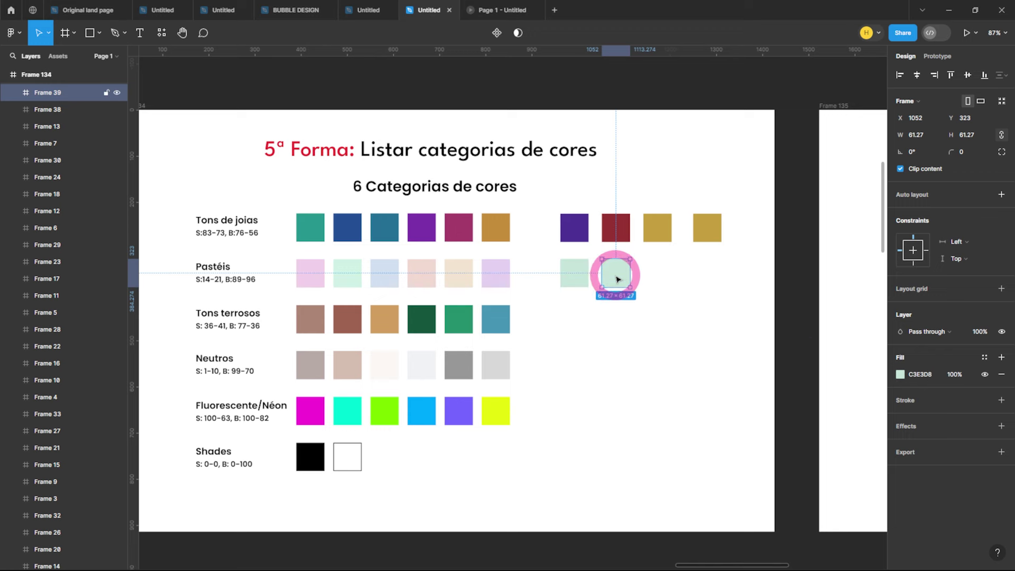
left_click(900, 375)
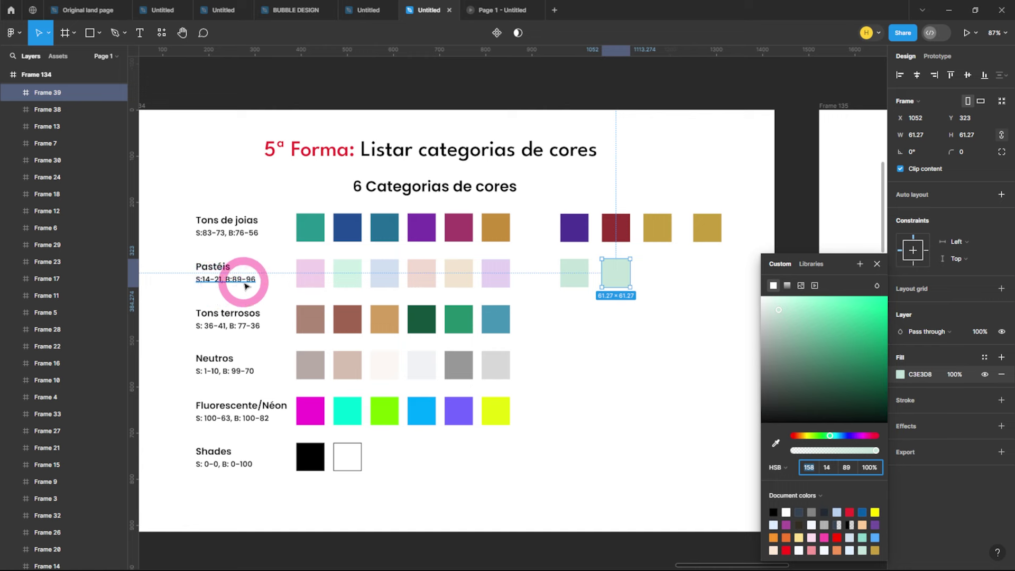
left_click(847, 468)
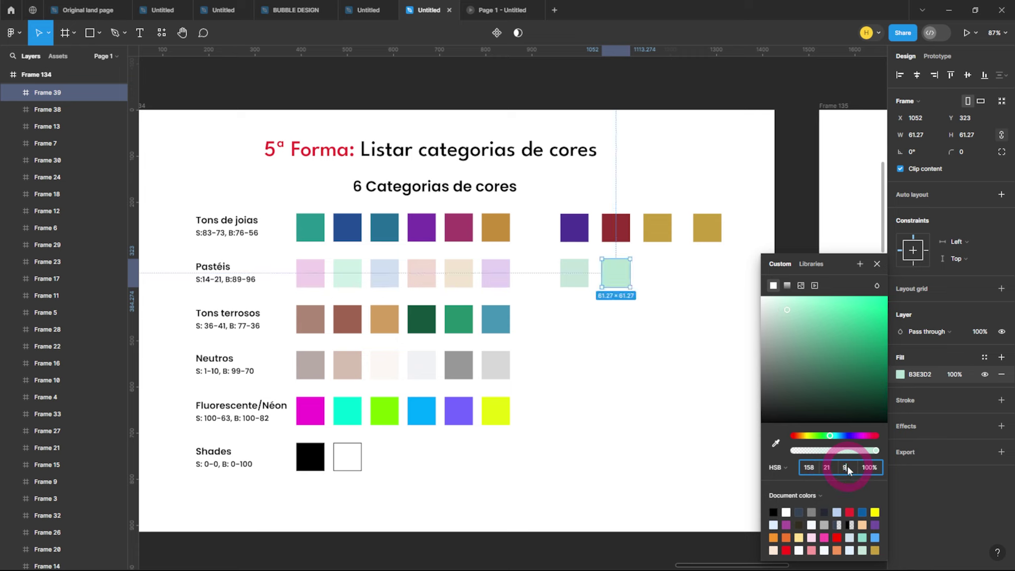
type("90")
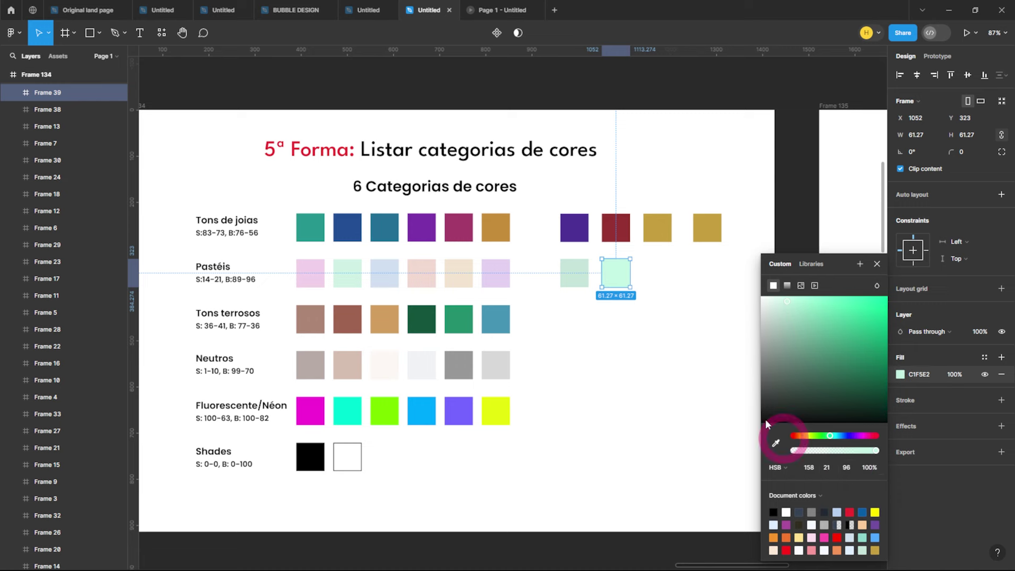
left_click(664, 325)
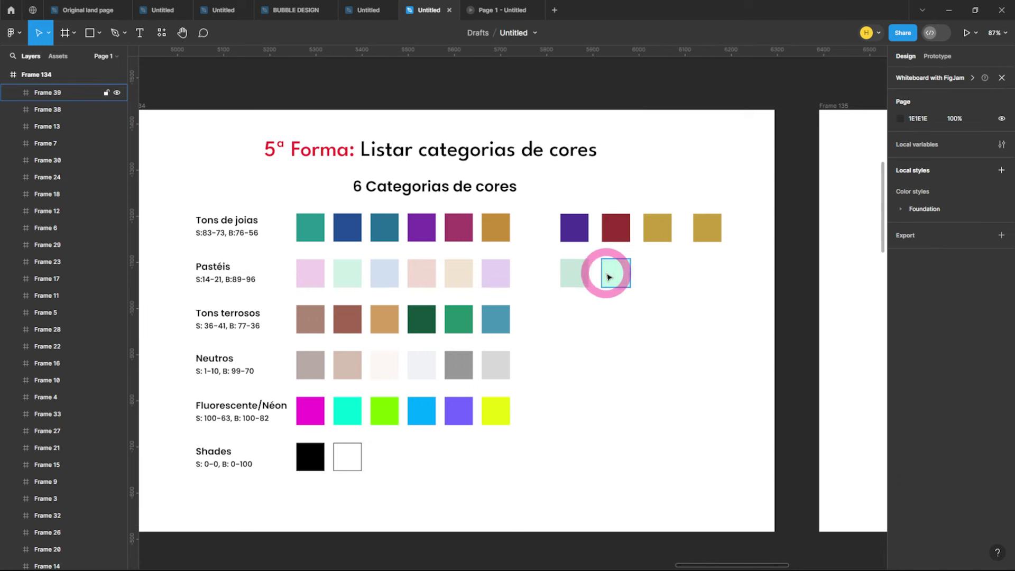
Step: Compare the HSB fill values of the two pastel green swatches
left_click(614, 276)
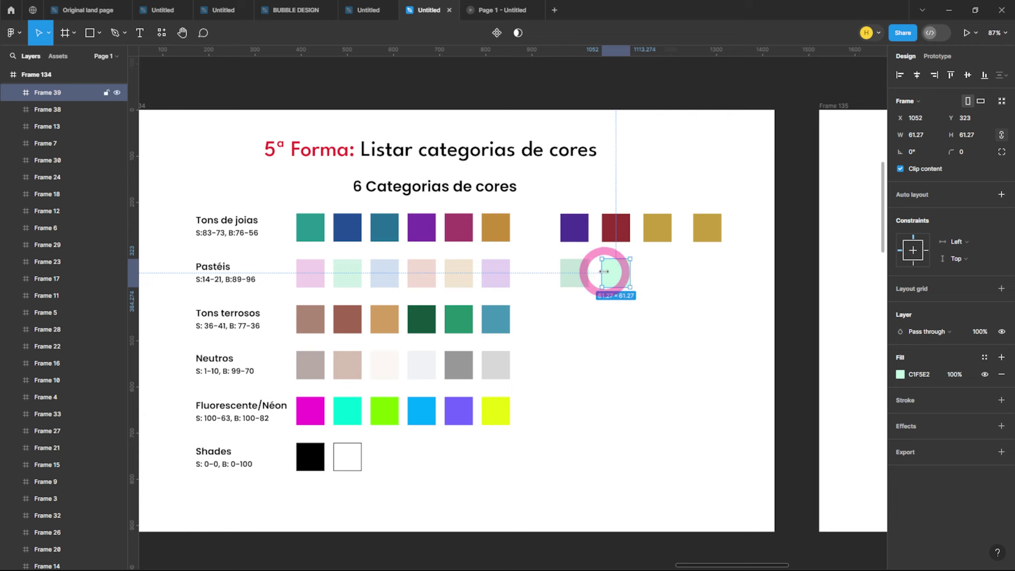
left_click(900, 374)
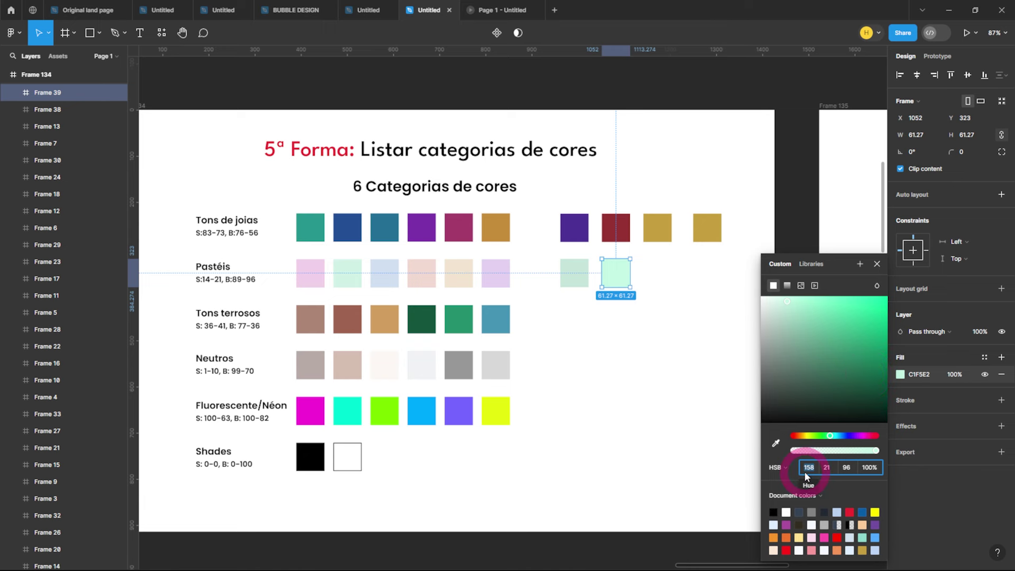
left_click(571, 271)
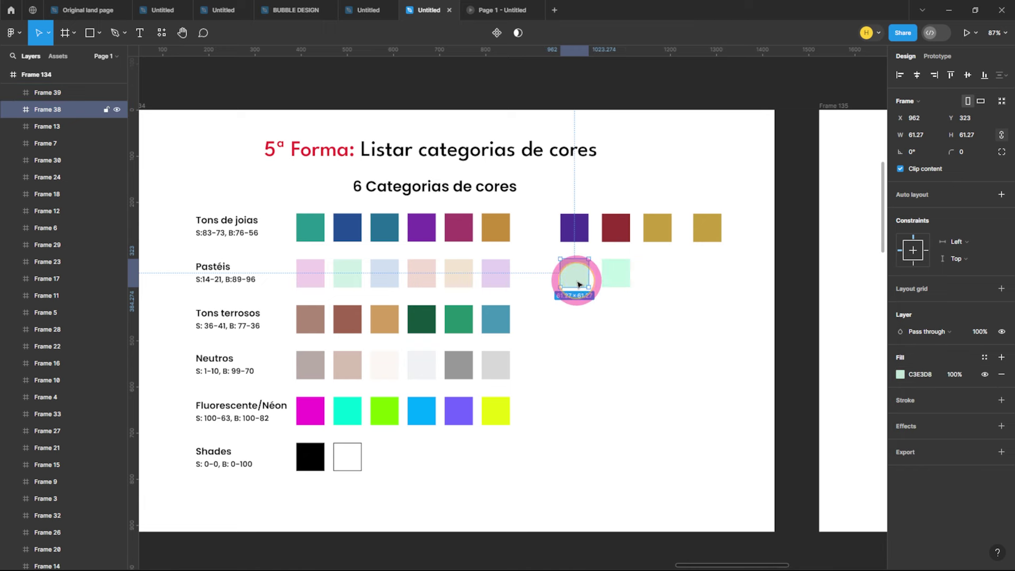
left_click(900, 376)
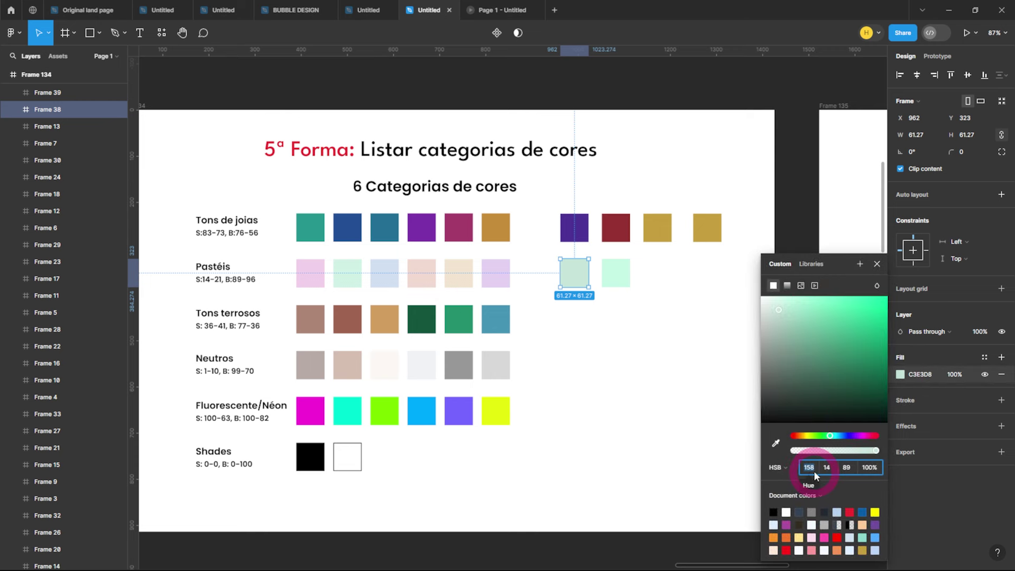
left_click(616, 273)
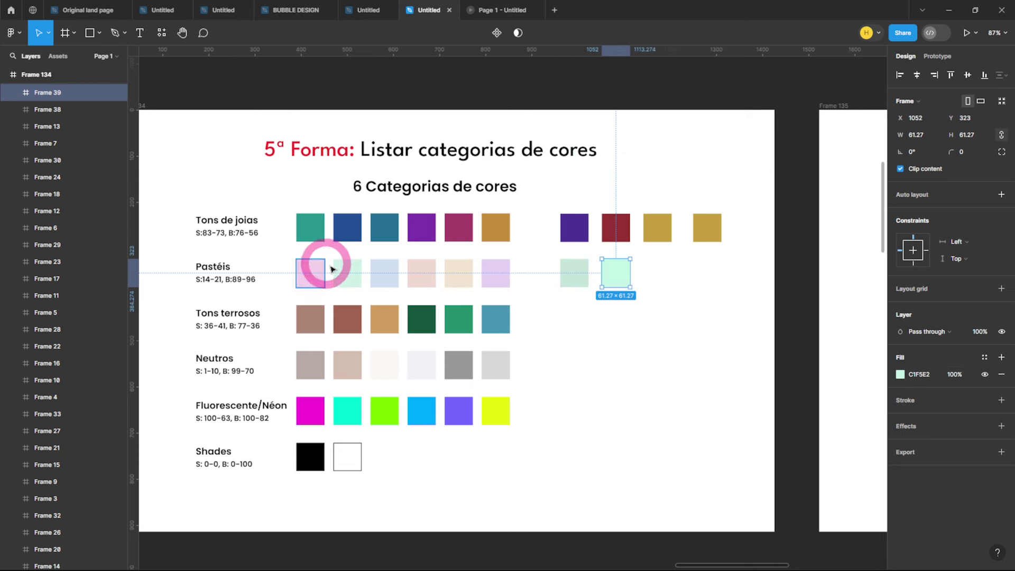
Step: Duplicate the brighter mint swatch at X 1142 and shift the duplicate's hue to peach at 25
left_click(617, 276)
left_click_drag(619, 277, 662, 277)
left_click(901, 374)
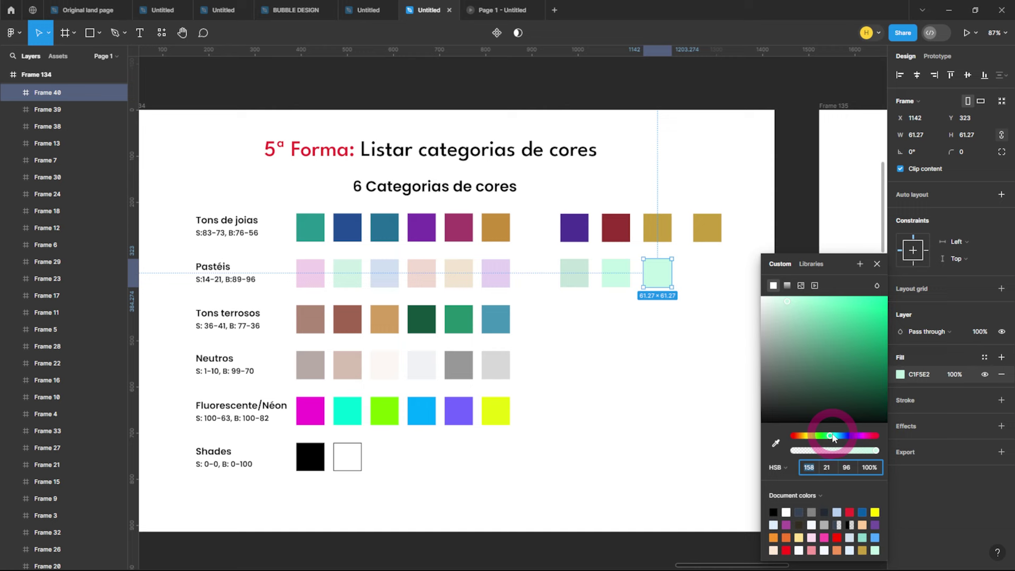
left_click_drag(831, 436, 801, 436)
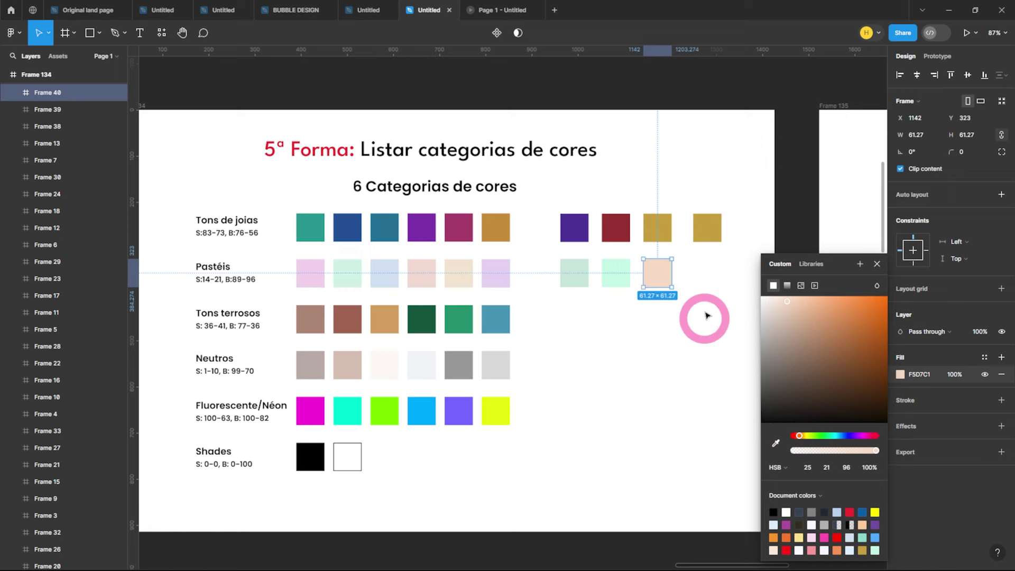
Step: Duplicate the peach swatch at X 1250 and shift the duplicate's hue to pink at 0
left_click_drag(658, 273, 708, 273)
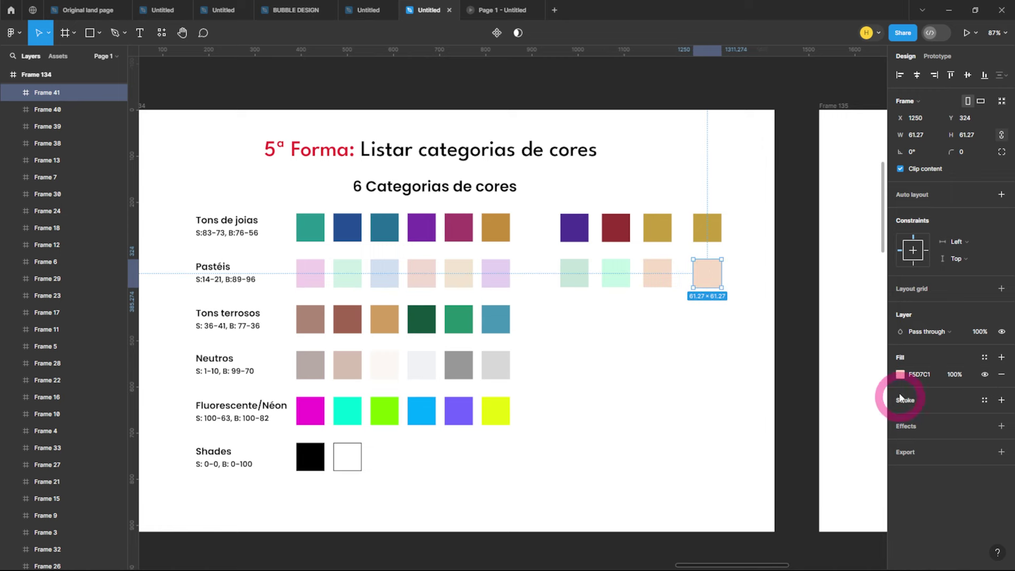
left_click(901, 374)
left_click(805, 467)
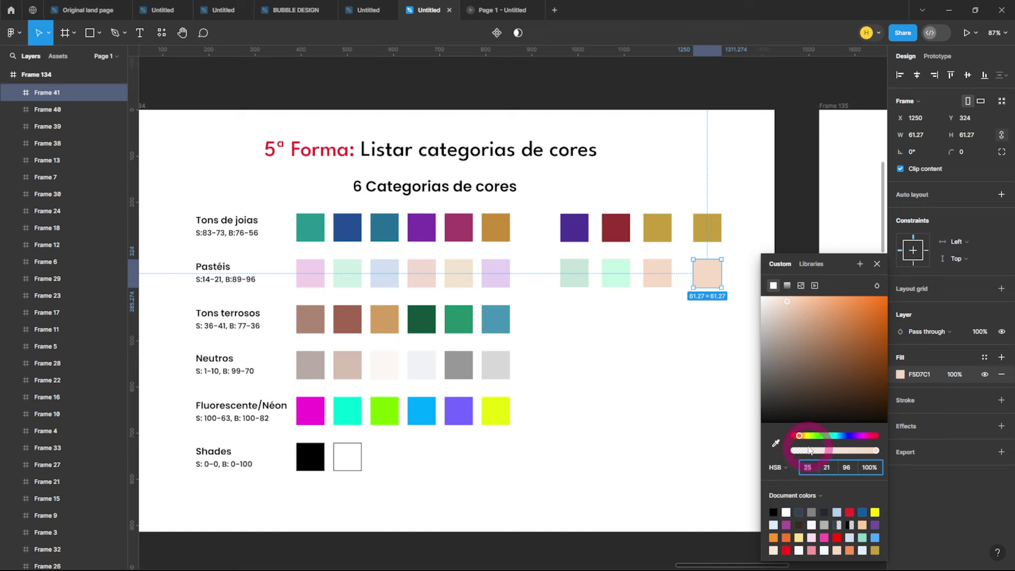
left_click_drag(799, 436, 790, 437)
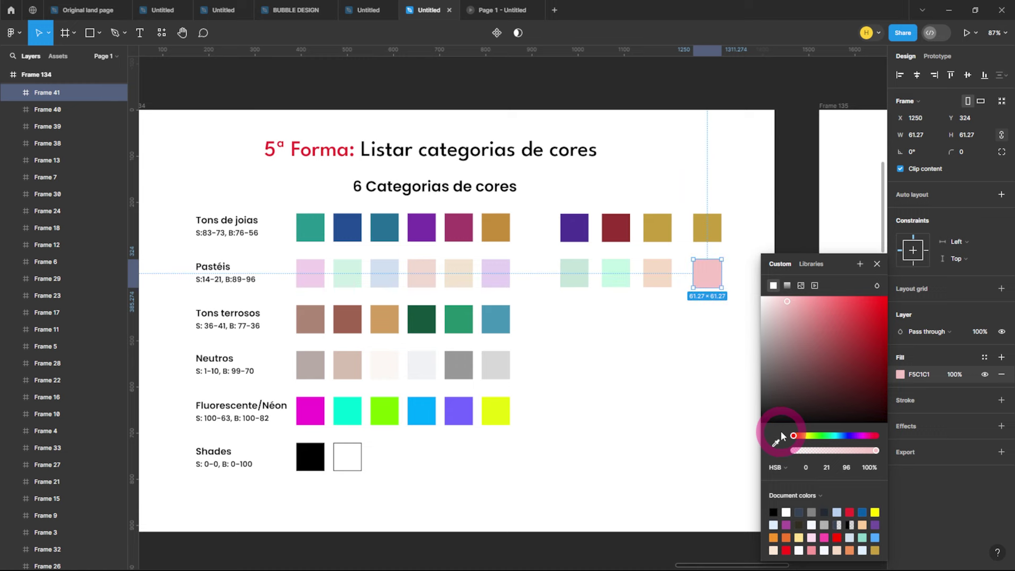
Step: Duplicate the pink swatch at X 1340, Y 323 and shift the duplicate's hue to lilac at 299
left_click_drag(706, 274, 754, 281, "alt")
left_click_drag(753, 276, 753, 277)
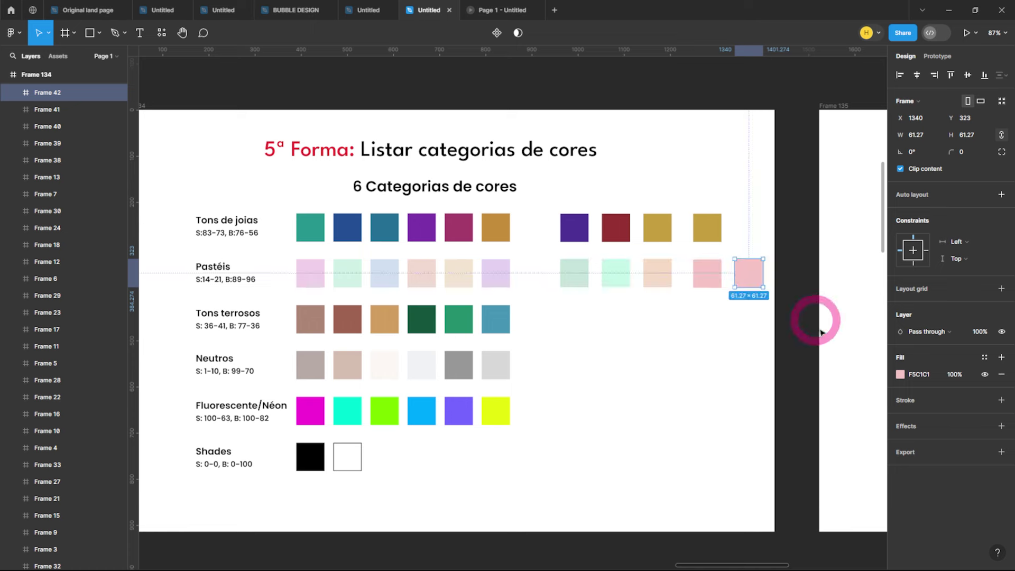
left_click(900, 374)
scroll(652, 397, "right", 4)
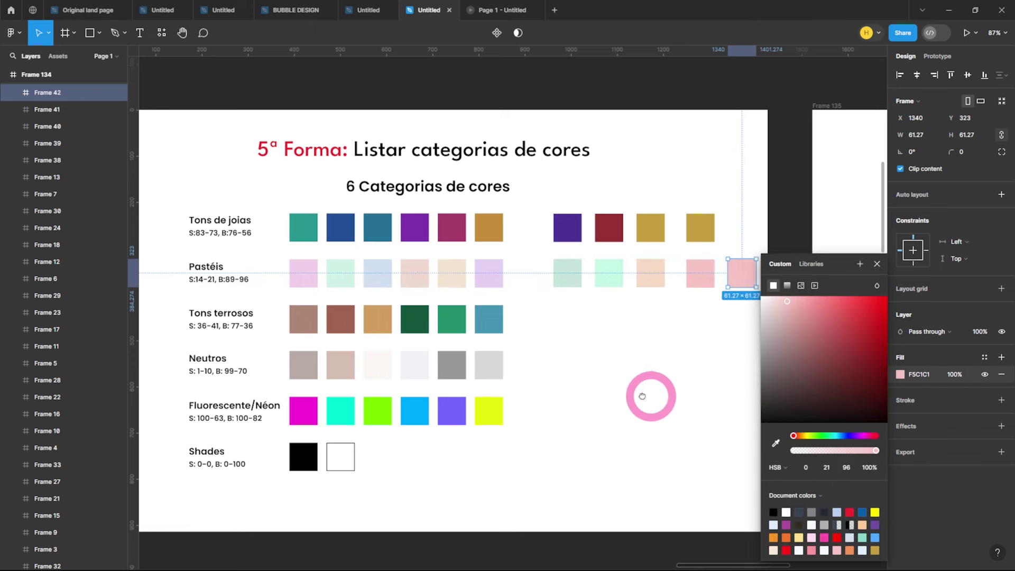
left_click_drag(859, 441, 863, 439)
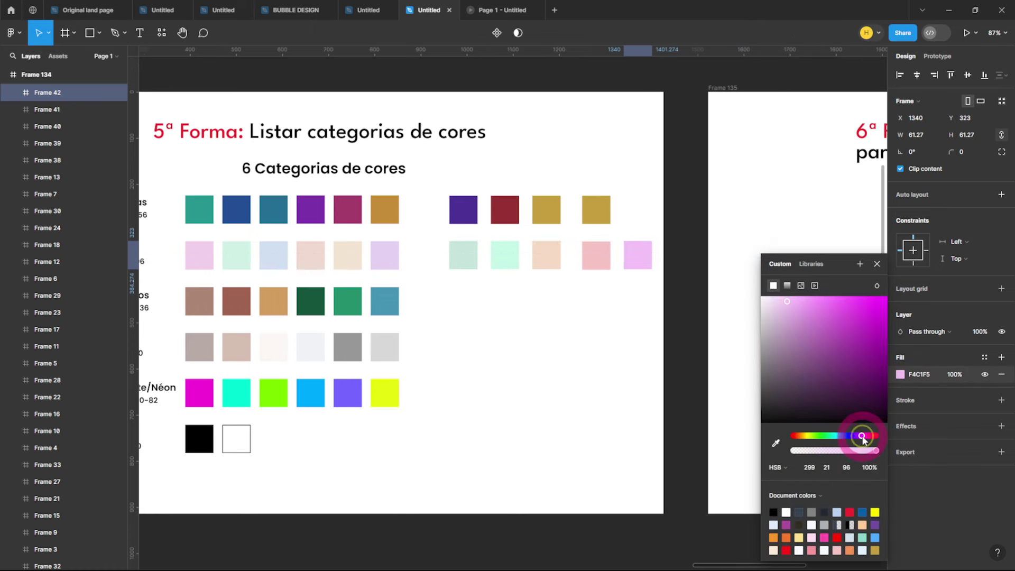
scroll(526, 381, "left", 2)
scroll(526, 380, "up", 1)
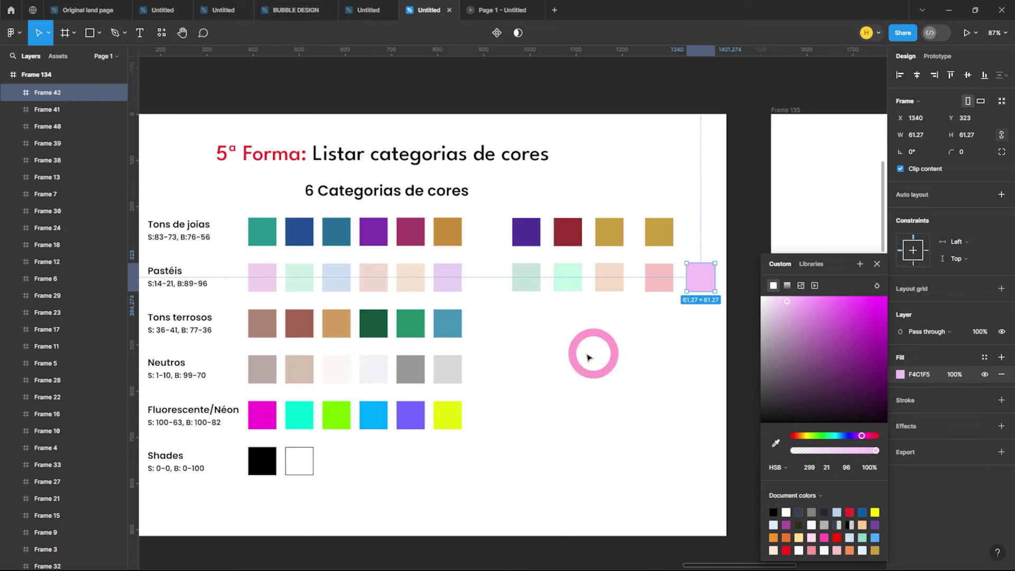
scroll(593, 353, "left", 1)
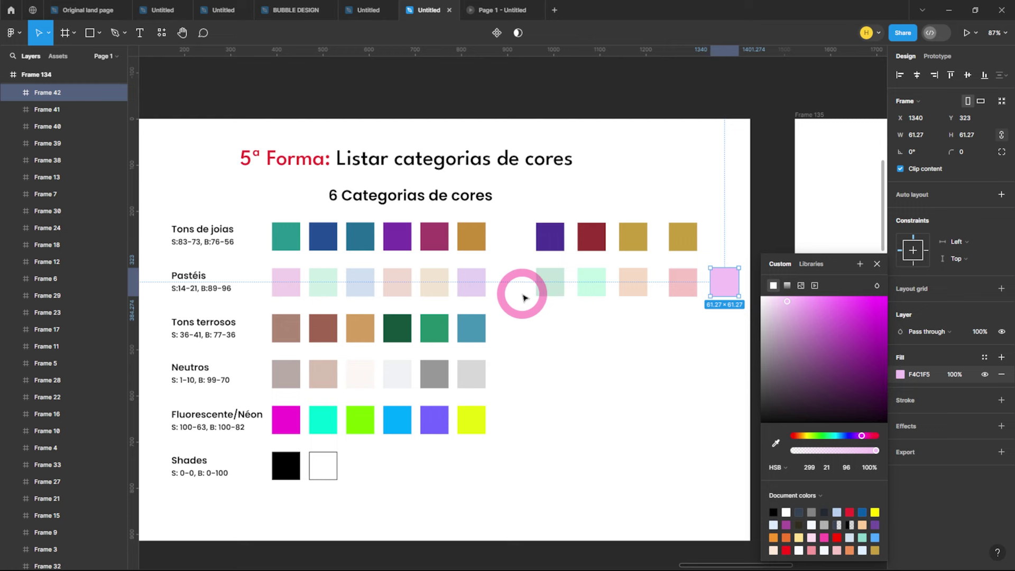
Step: Copy the last blue Tons terrosos swatch to X 962, Y 426 and fill it with the purple sampled from the jewel-tone swatch above
left_click(285, 326)
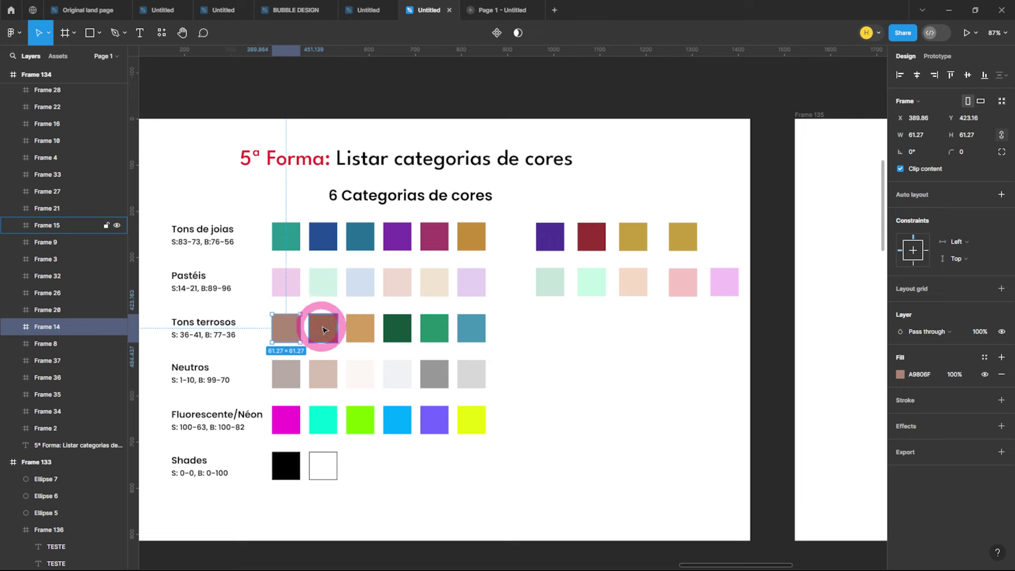
left_click(470, 332)
left_click_drag(470, 332, 557, 333)
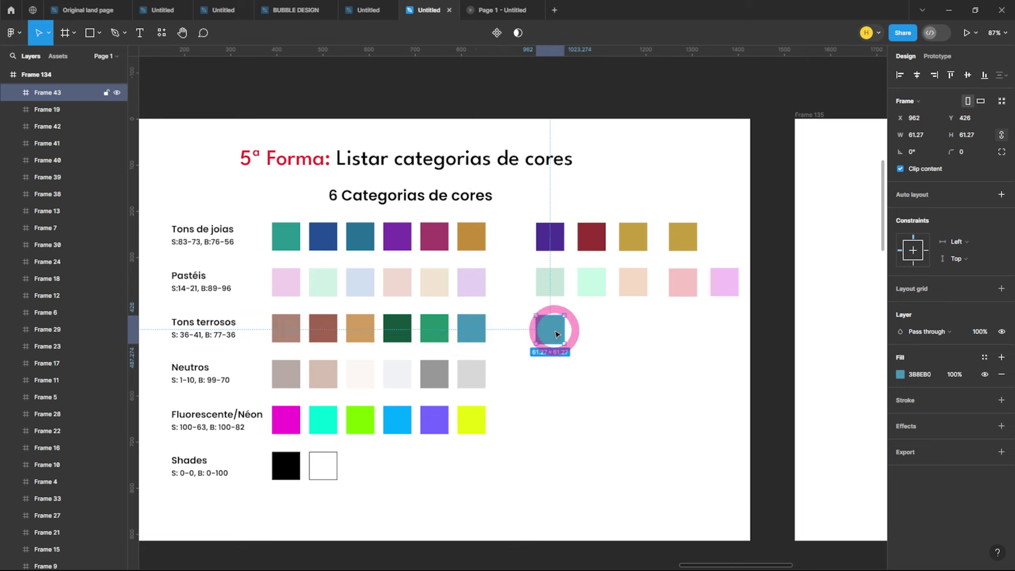
left_click(899, 374)
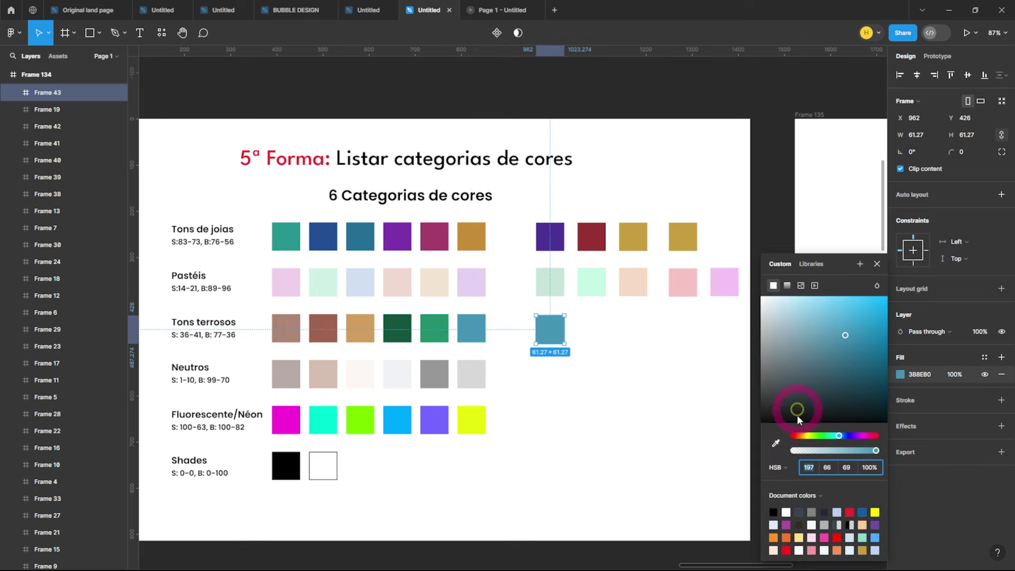
left_click(775, 443)
left_click(557, 238)
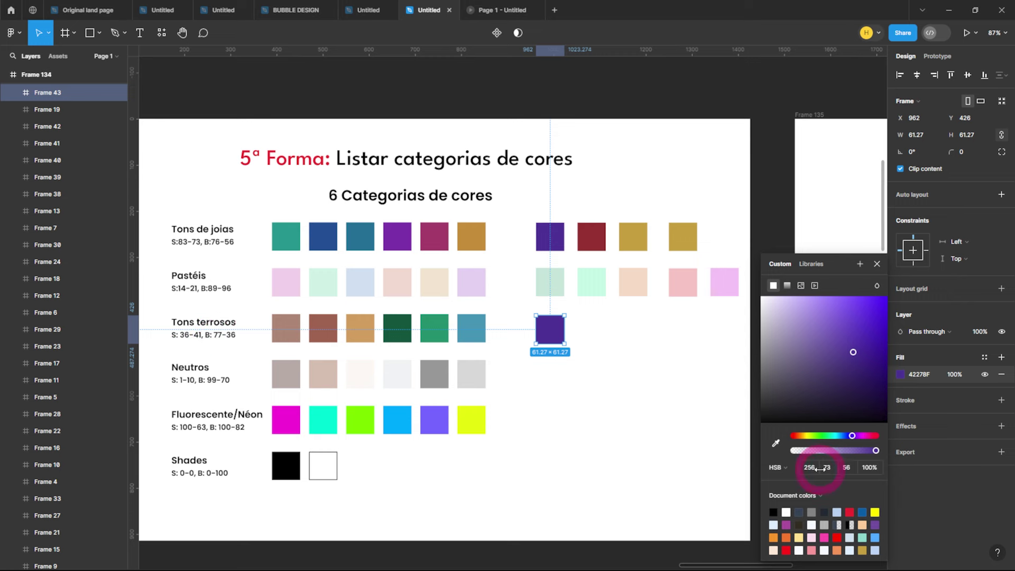
Step: Set the purple swatch beside the Tons terrosos row to saturation 36 and brightness 77
left_click(848, 468)
left_click(850, 470)
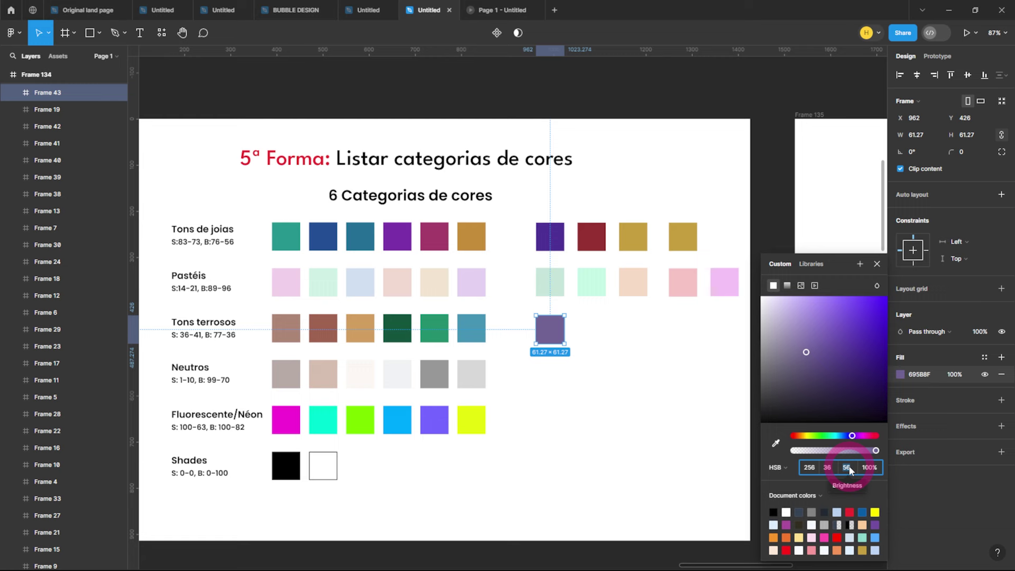
type("77")
key("Return")
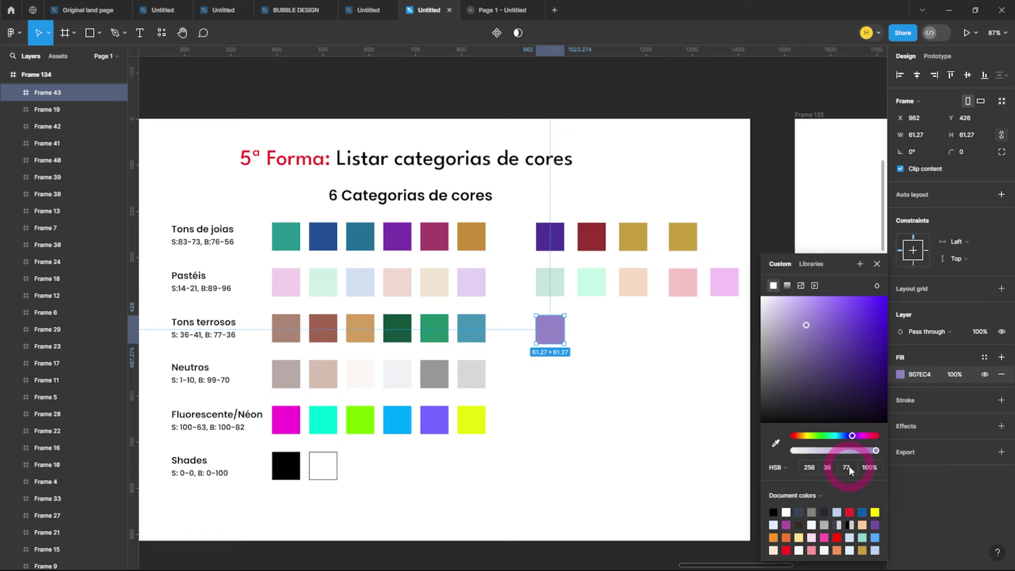
Step: Duplicate the muted purple earth-tone swatch beside itself at X 1052, Y 426
left_click(581, 333)
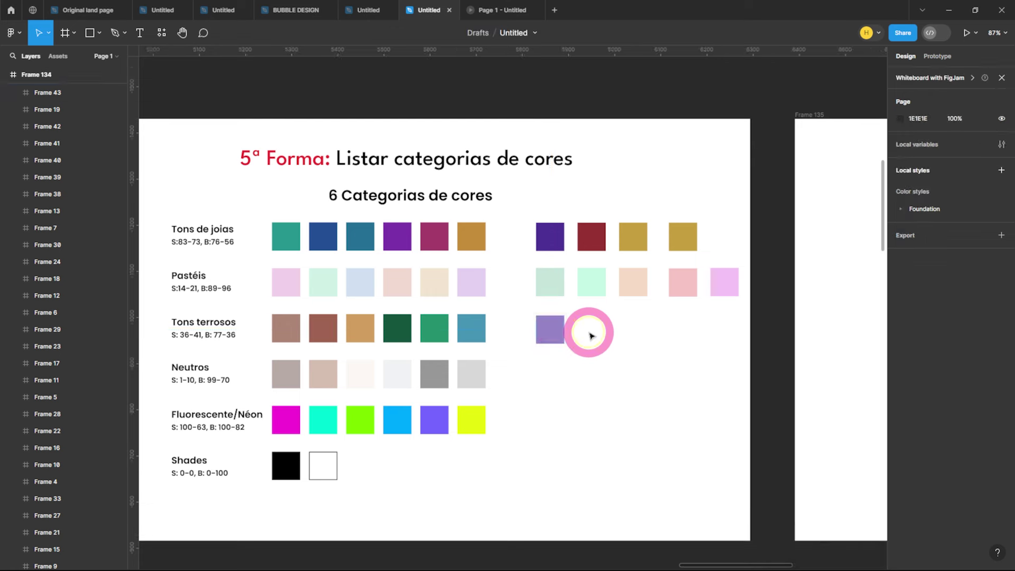
left_click(553, 335)
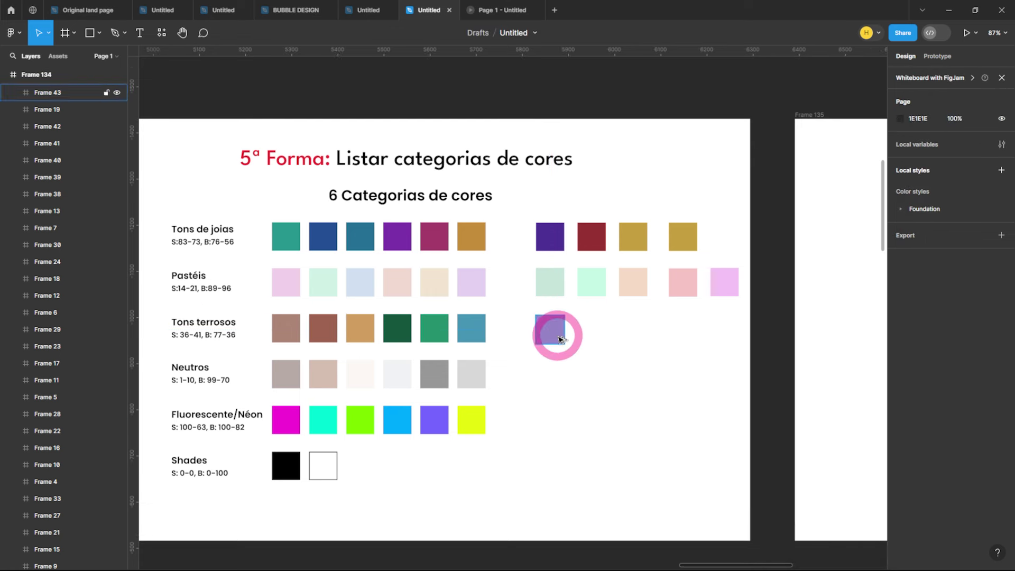
left_click_drag(553, 334, 595, 334)
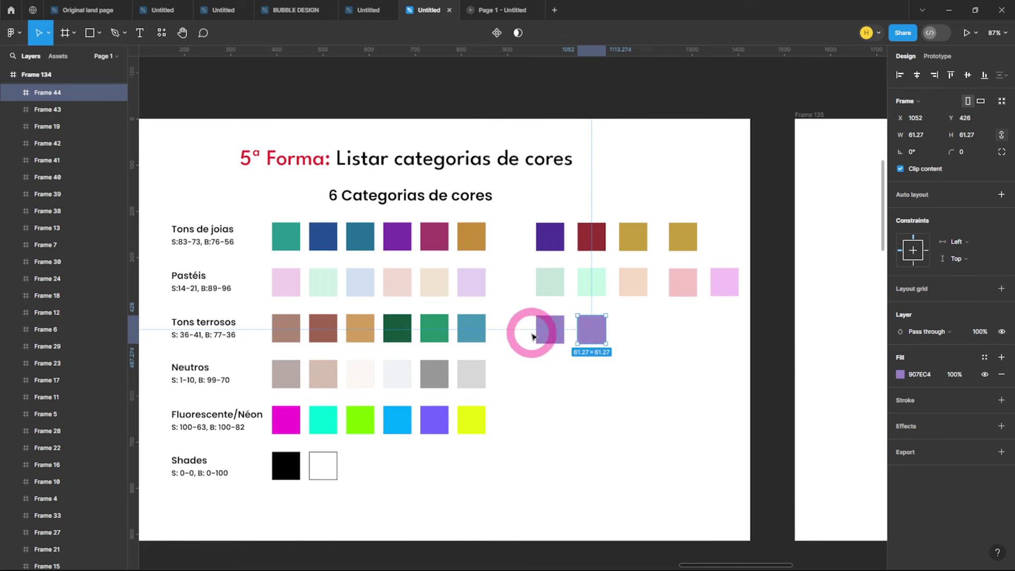
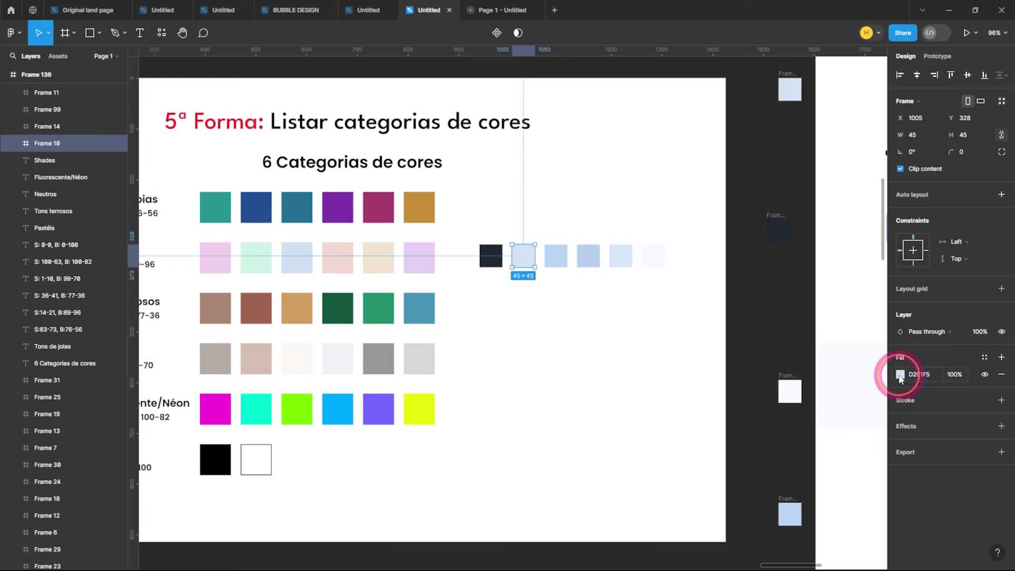
Step: Compare the HSB values of the light blue swatch at X 1005, Y 328 with the Pastéis range and inspect the neighbouring blue swatches
left_click(900, 375)
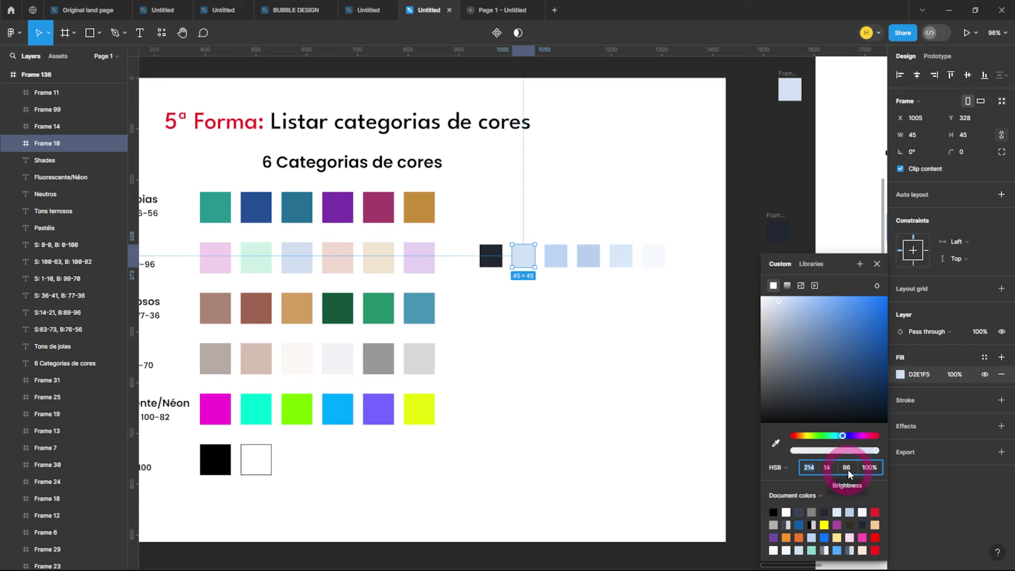
left_click_drag(227, 267, 340, 286)
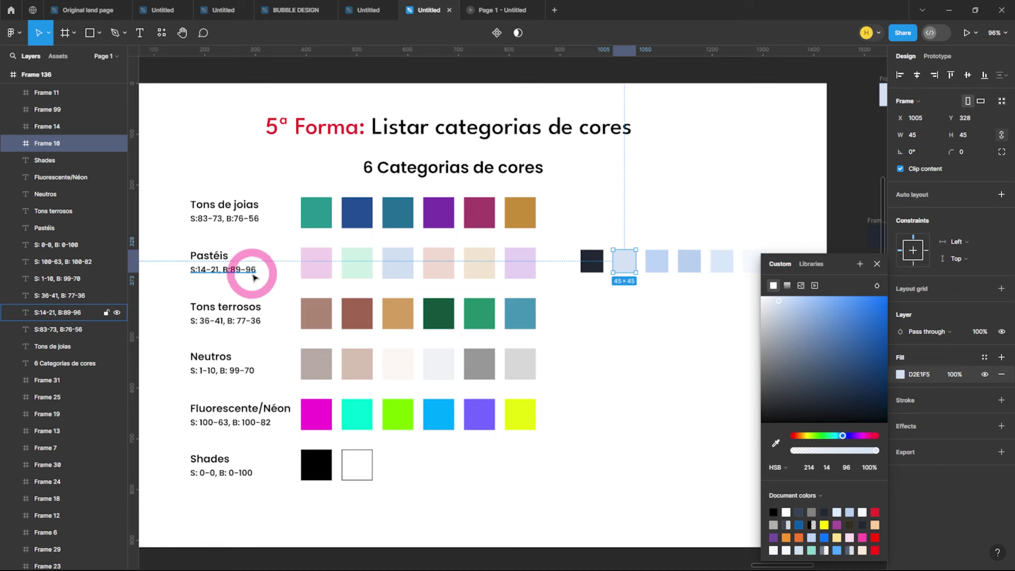
left_click_drag(630, 317, 499, 313)
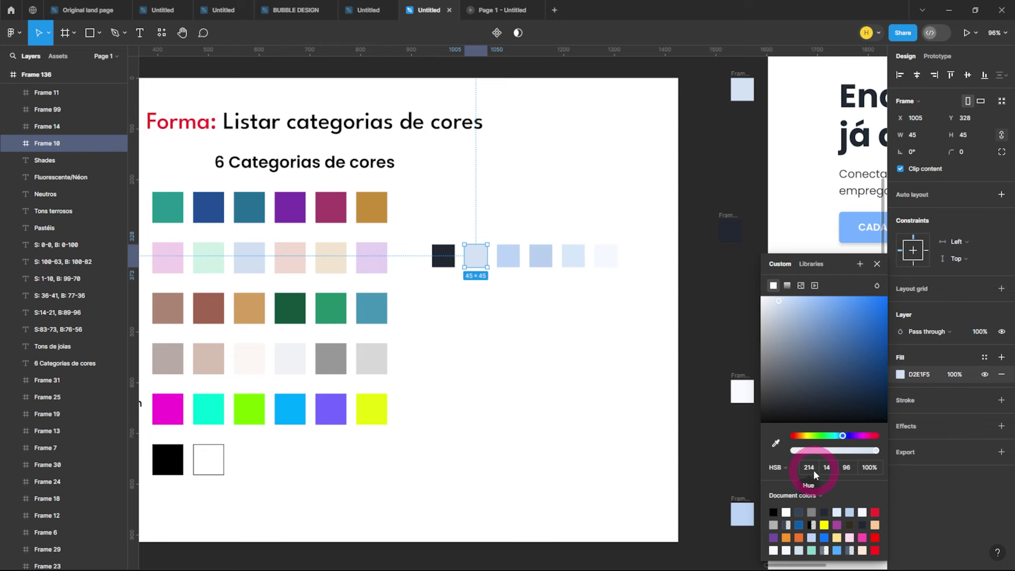
scroll(544, 311, "up", 3)
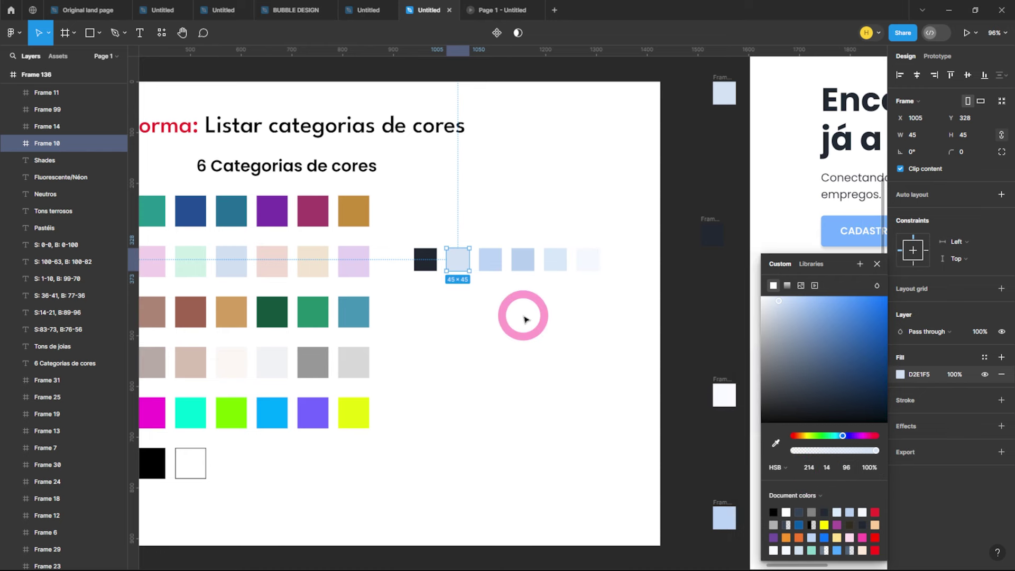
scroll(495, 280, "up", 3)
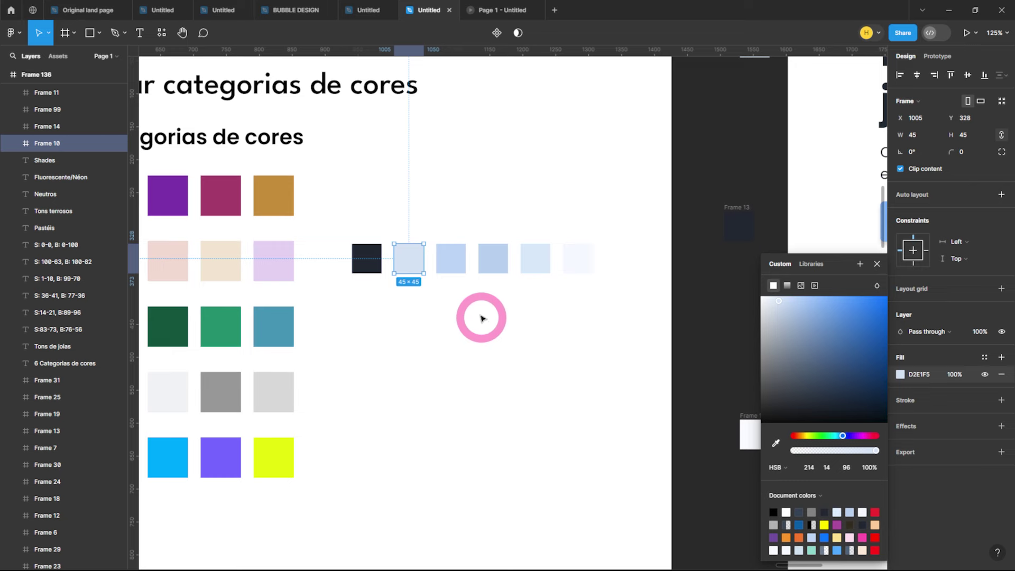
left_click(453, 270)
key("ctrl+d")
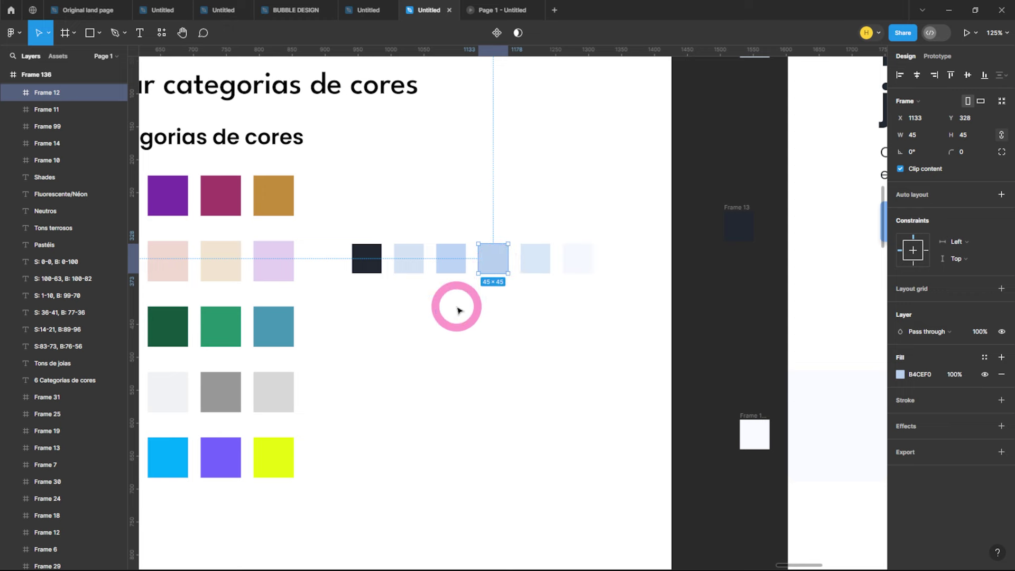
left_click(448, 267)
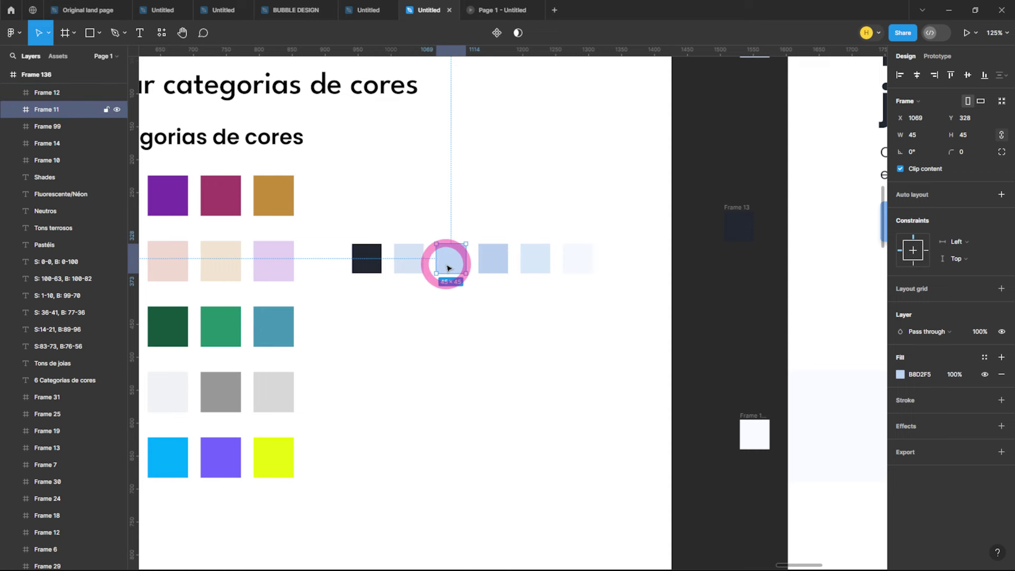
Step: Run the Foundation: Color Generator plugin and place its window beside the blue swatch row
right_click(437, 310)
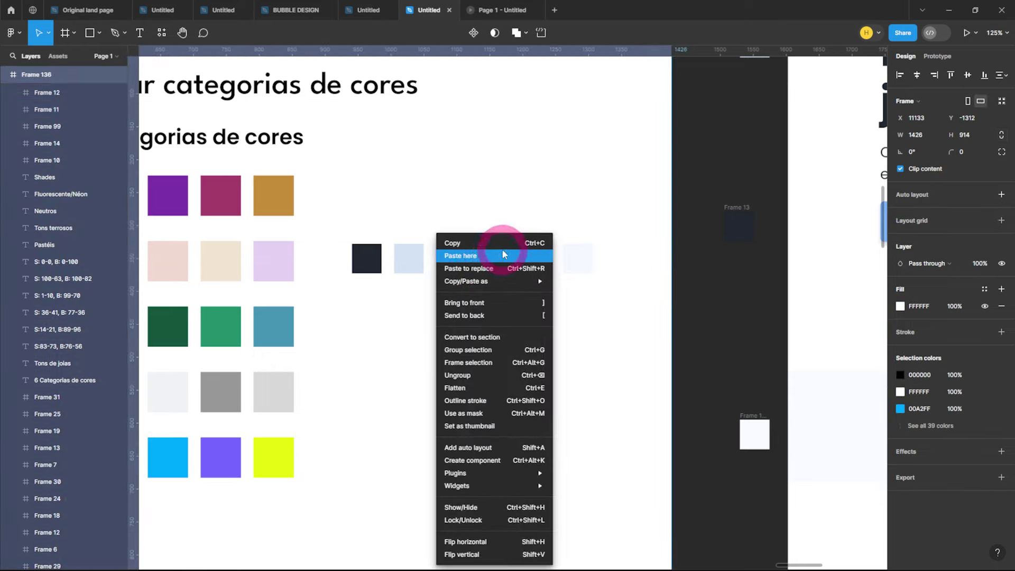
mouse_move(494, 473)
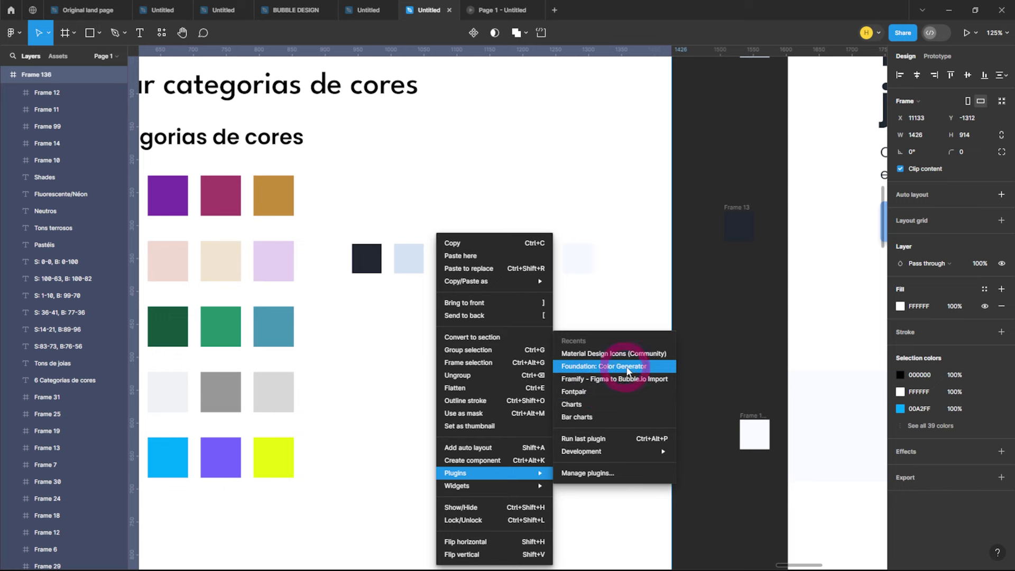
left_click(607, 367)
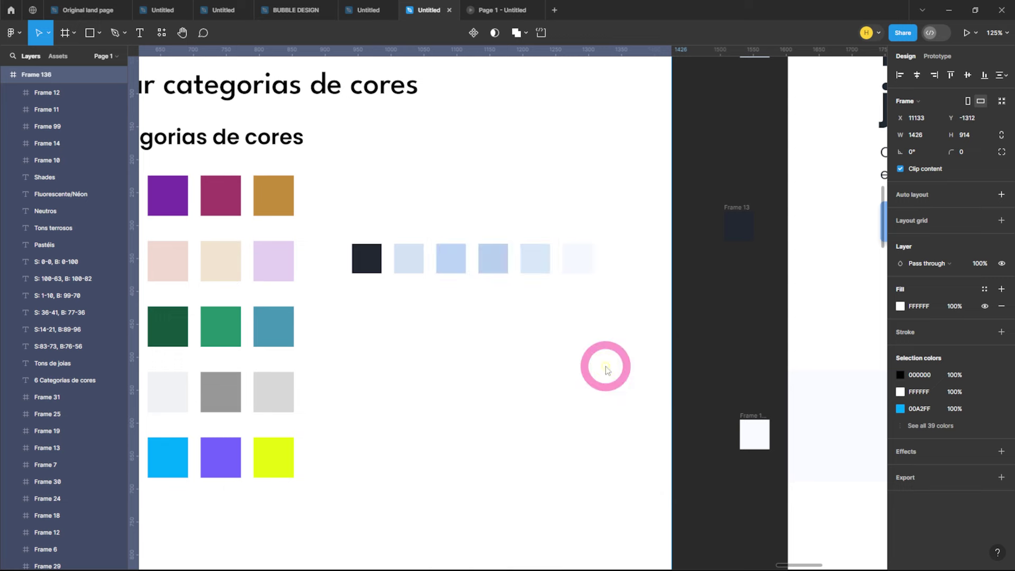
left_click_drag(159, 110, 657, 125)
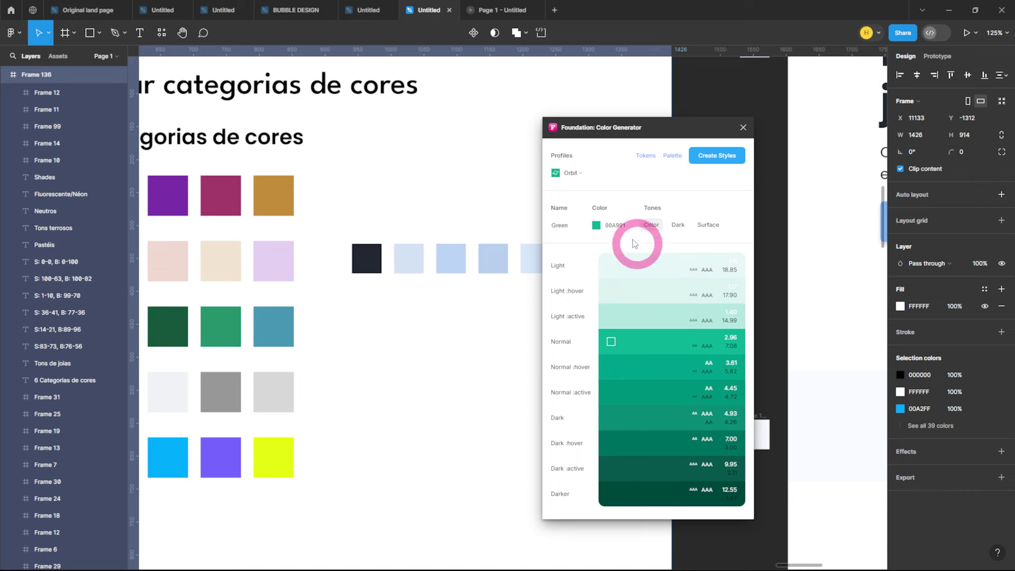
Step: Copy the light blue swatch's hex code D2E1F5 and create color styles from the plugin's Orbit green 00A991 palette
left_click(415, 269)
left_click(918, 375)
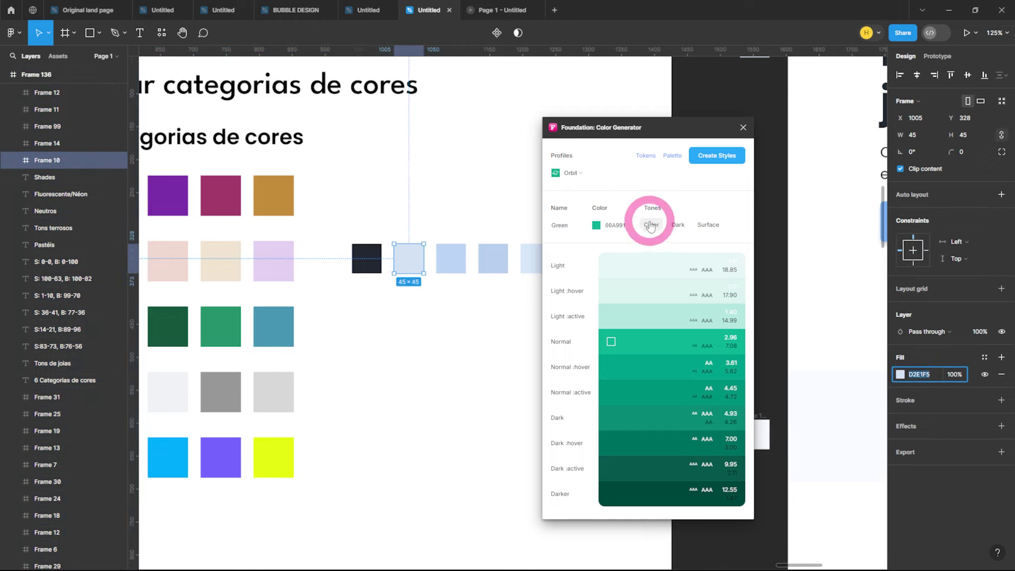
left_click(618, 230)
left_click(620, 231)
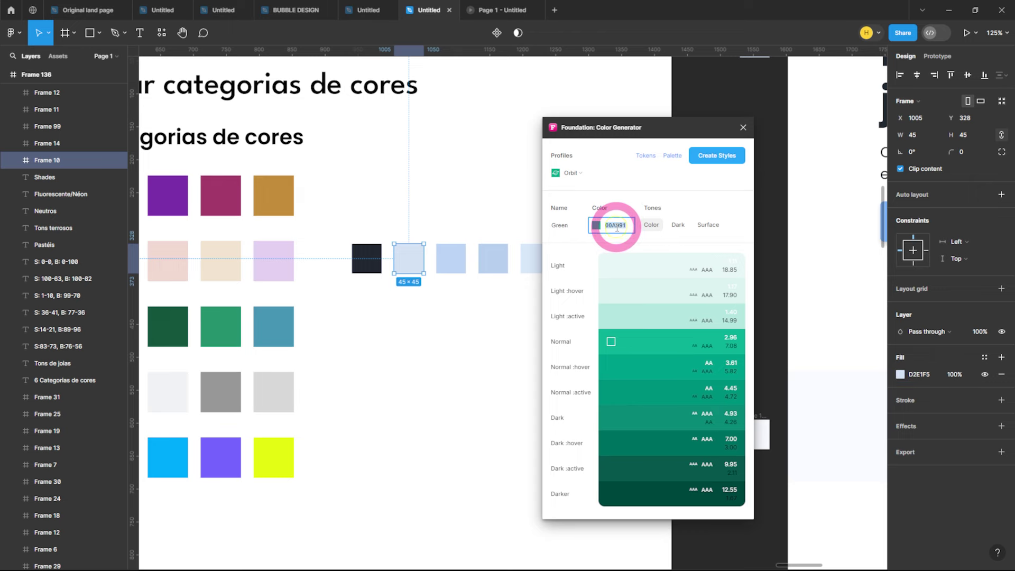
left_click(716, 156)
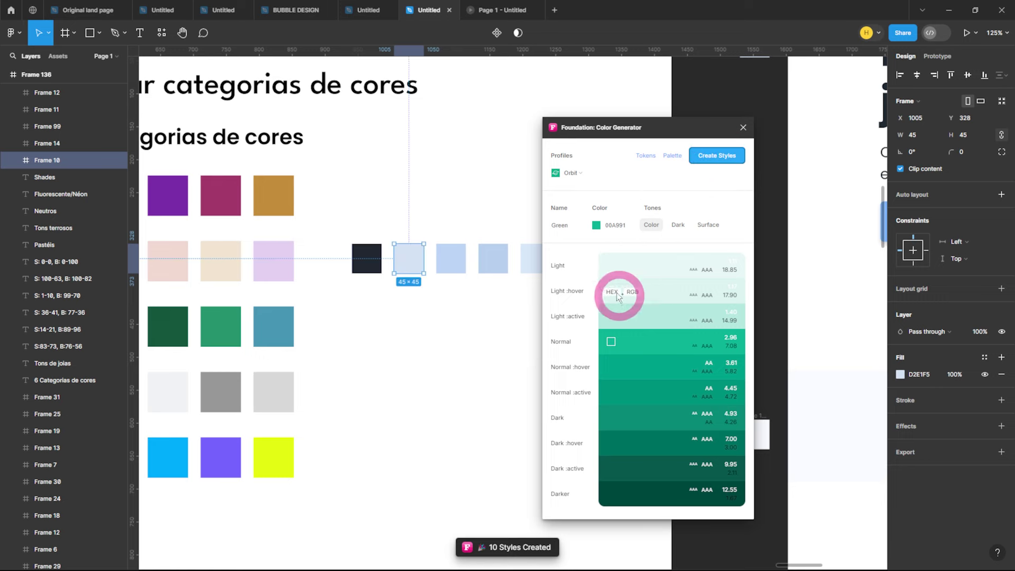
Step: Switch the generator's profile to Material and set its base color to D2E1F5
left_click(570, 173)
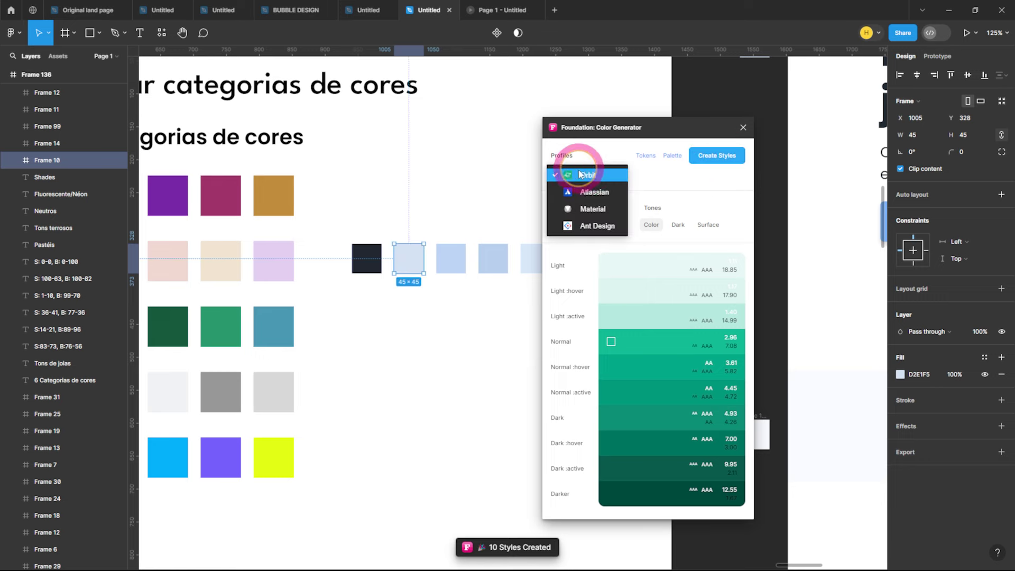
left_click(603, 209)
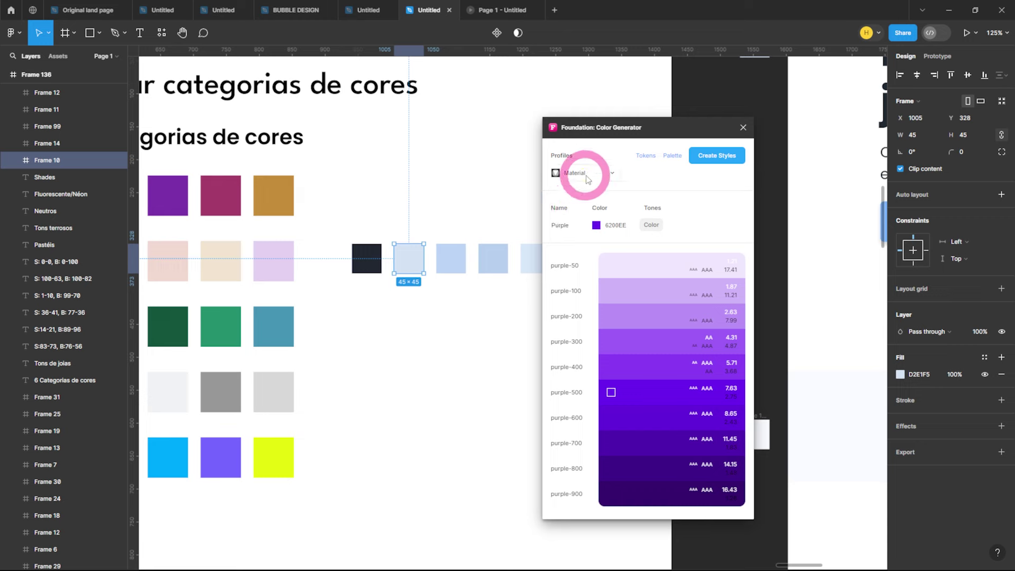
double_click(613, 227)
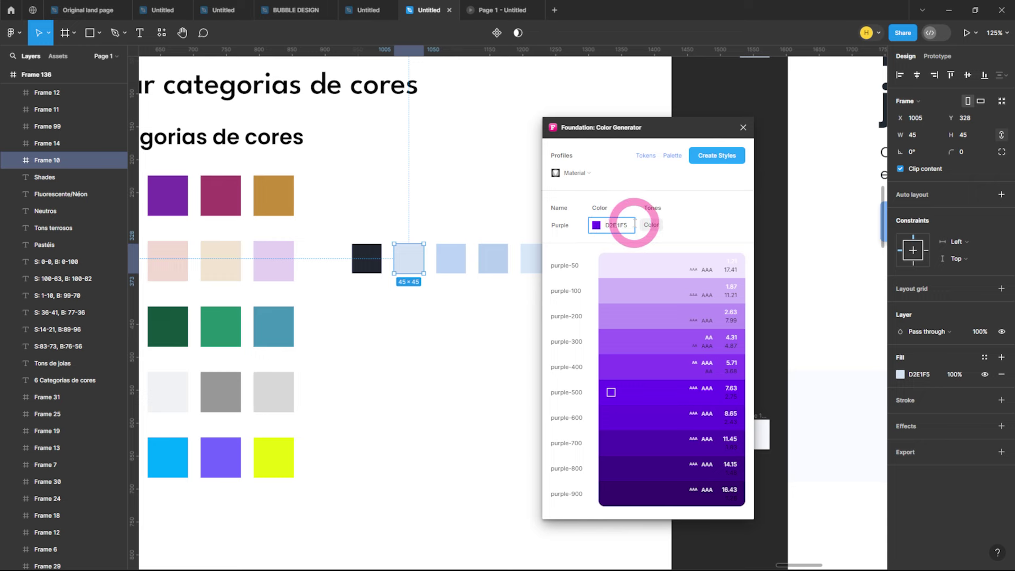
left_click(637, 224)
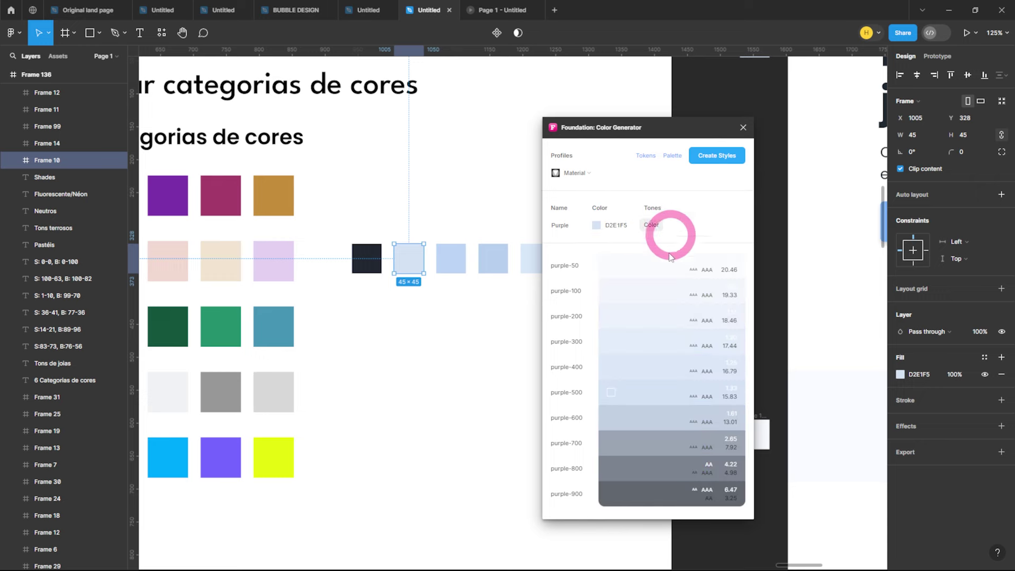
Step: Examine the light and dark tones generated from purple-50 to purple-900, then close the color generator
mouse_move(664, 469)
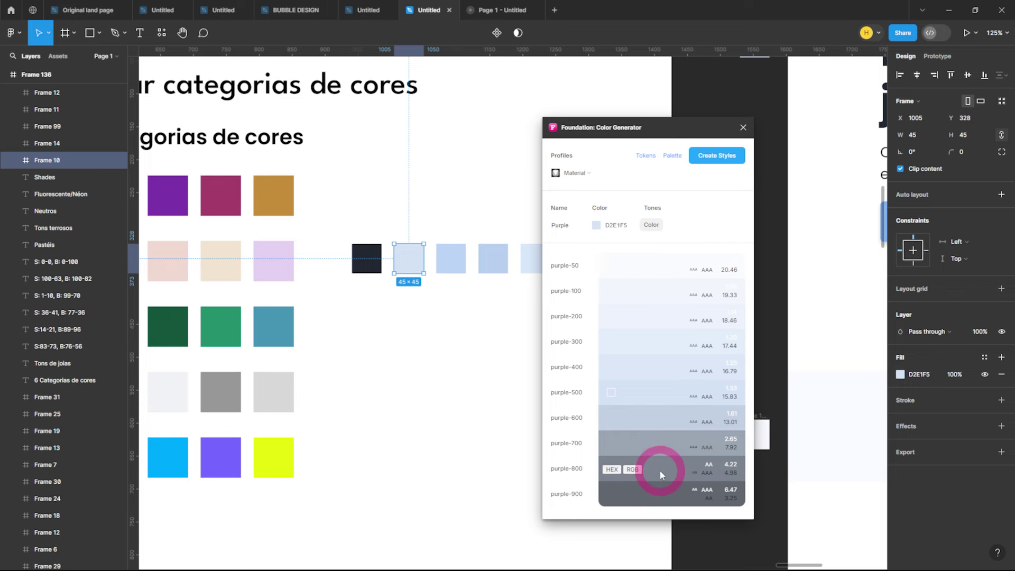
mouse_move(636, 395)
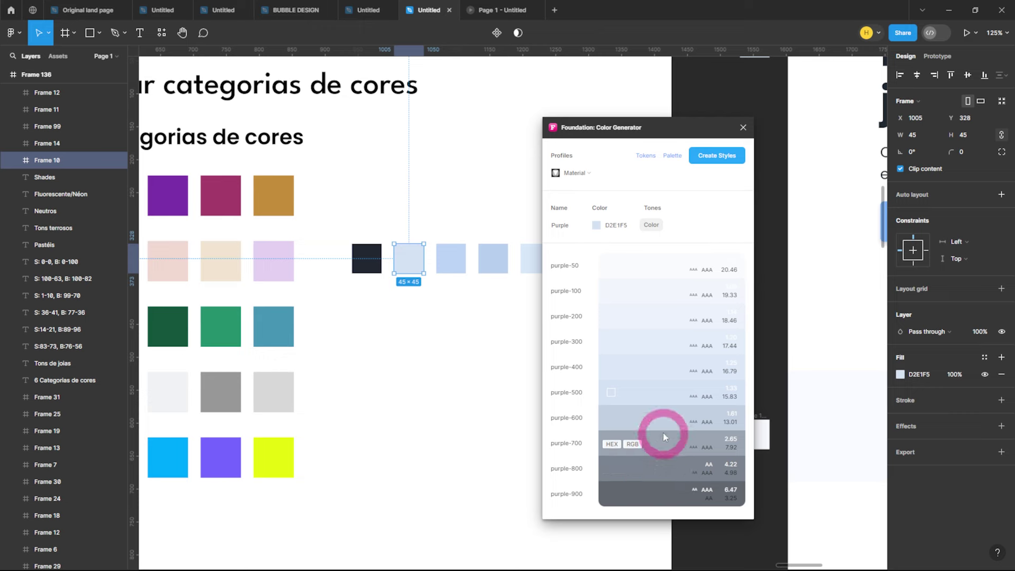
mouse_move(646, 372)
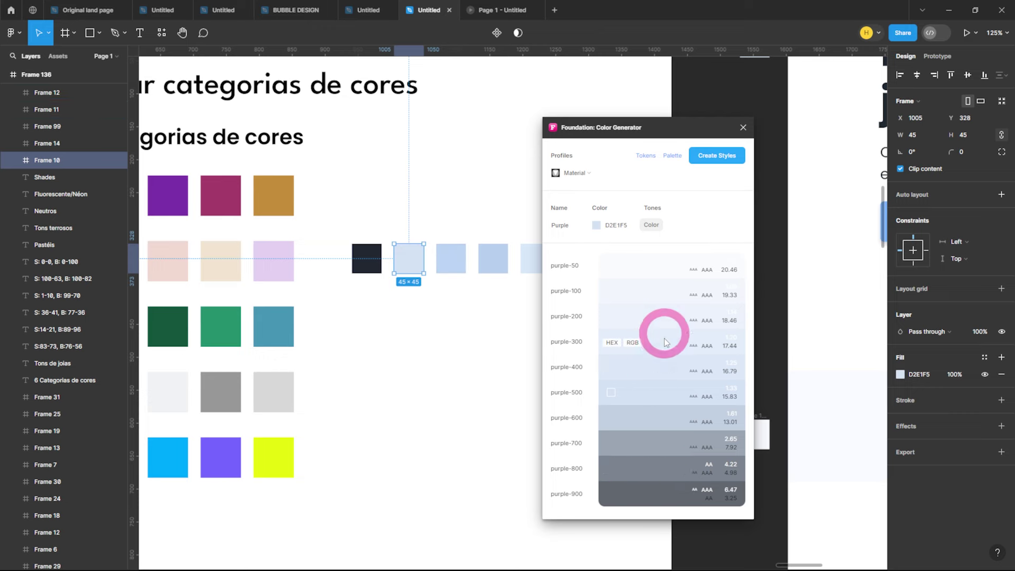
mouse_move(658, 449)
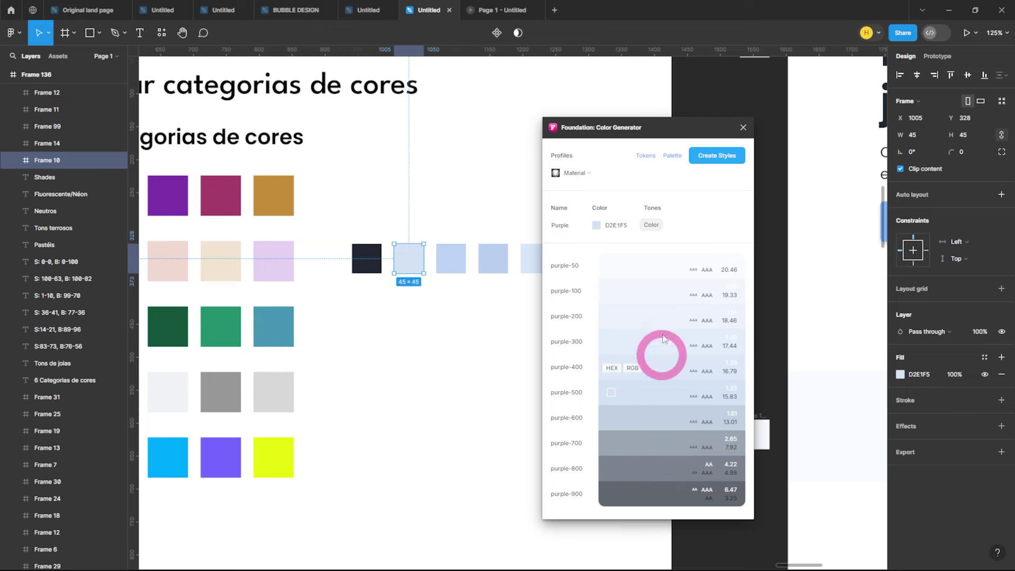
left_click_drag(665, 130, 593, 133)
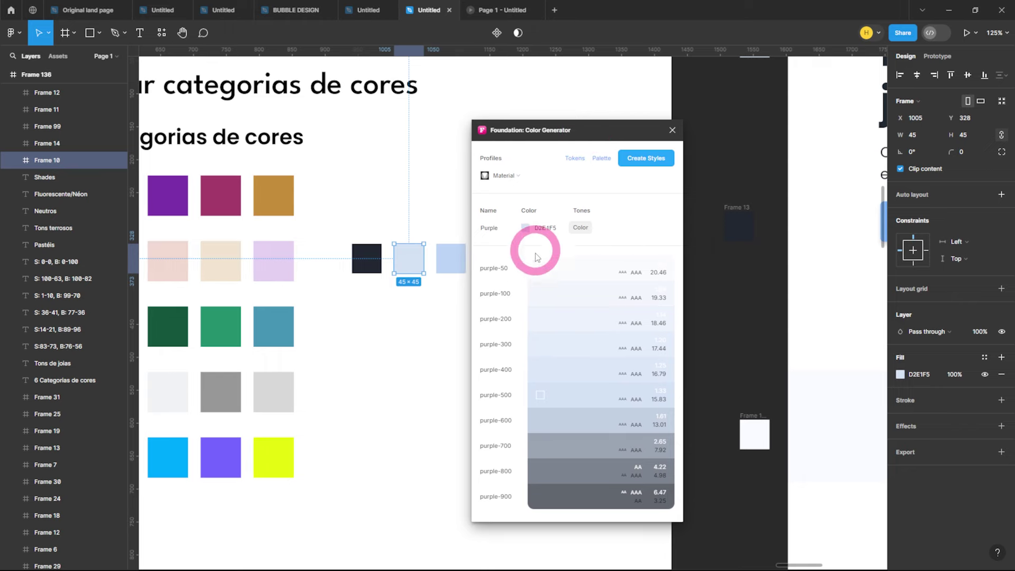
mouse_move(547, 272)
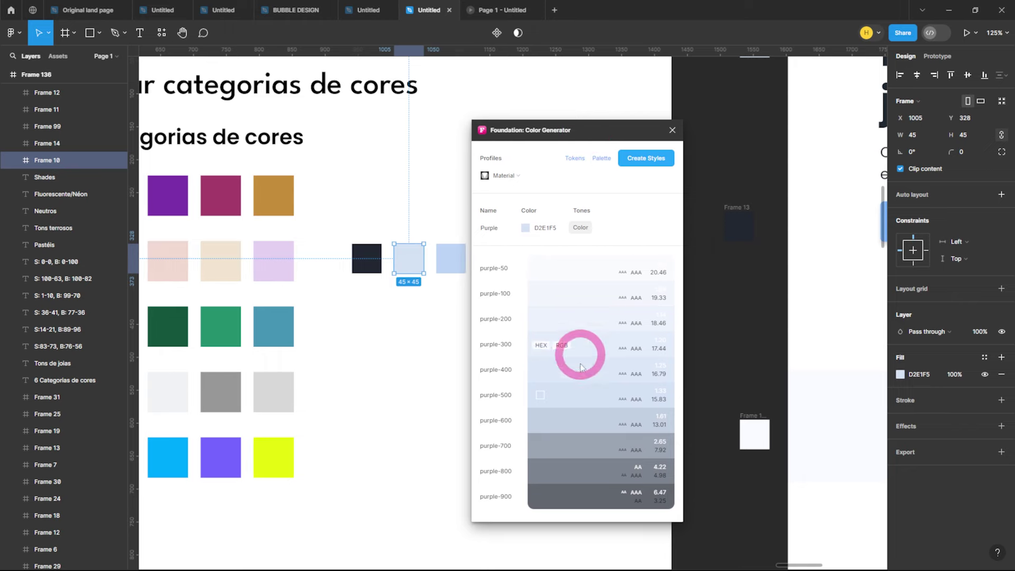
mouse_move(573, 470)
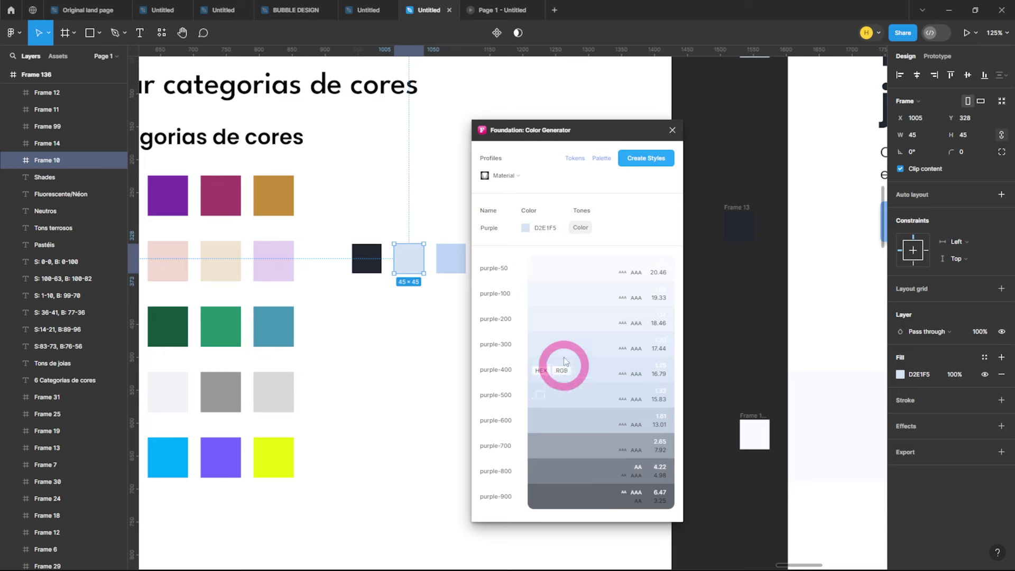
mouse_move(565, 320)
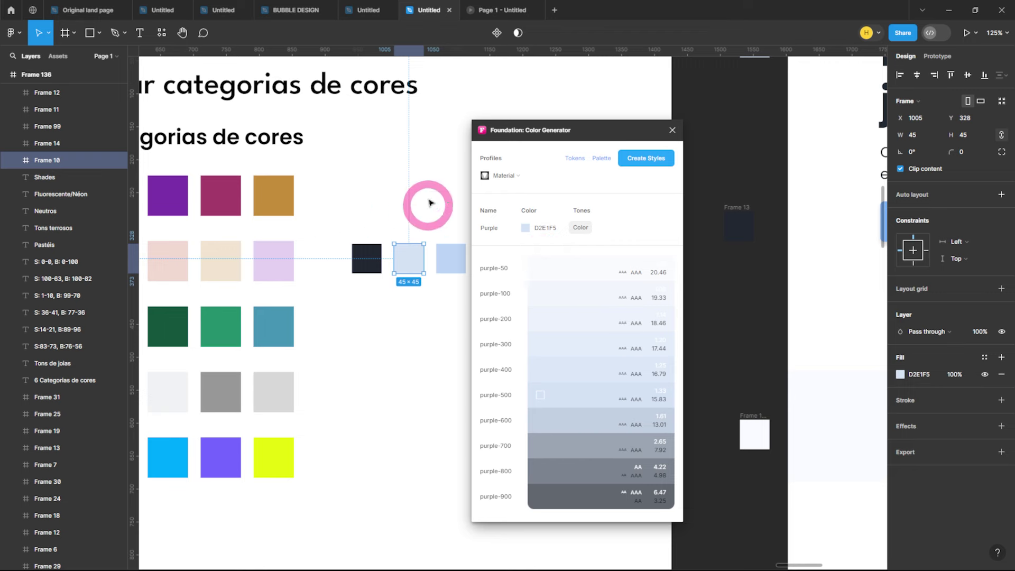
left_click(671, 130)
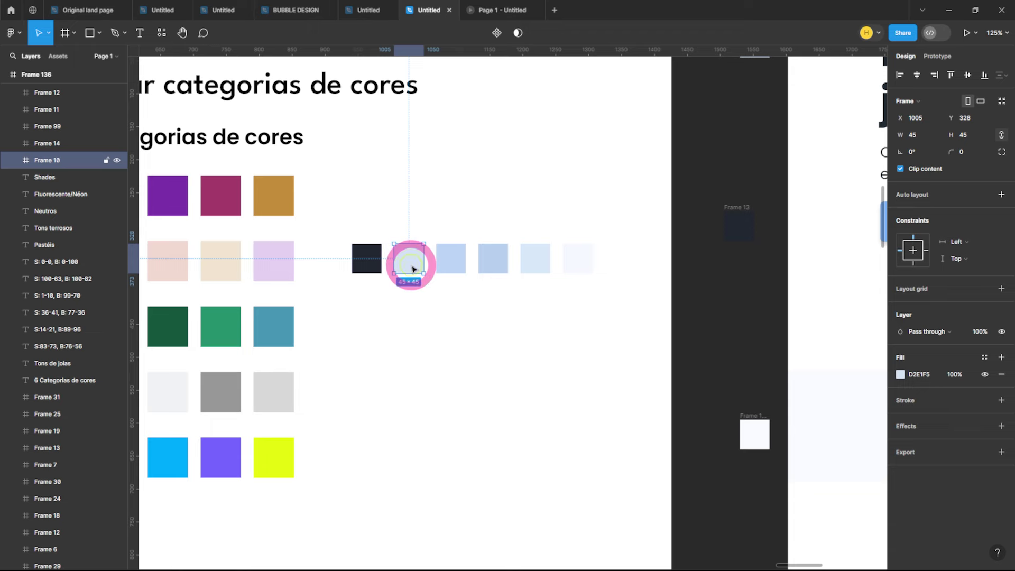
Step: Compare the HSB fill values of the blue Pastéis swatch with those of the light blue swatch at X 1005, Y 328
scroll(476, 301, "left", 3)
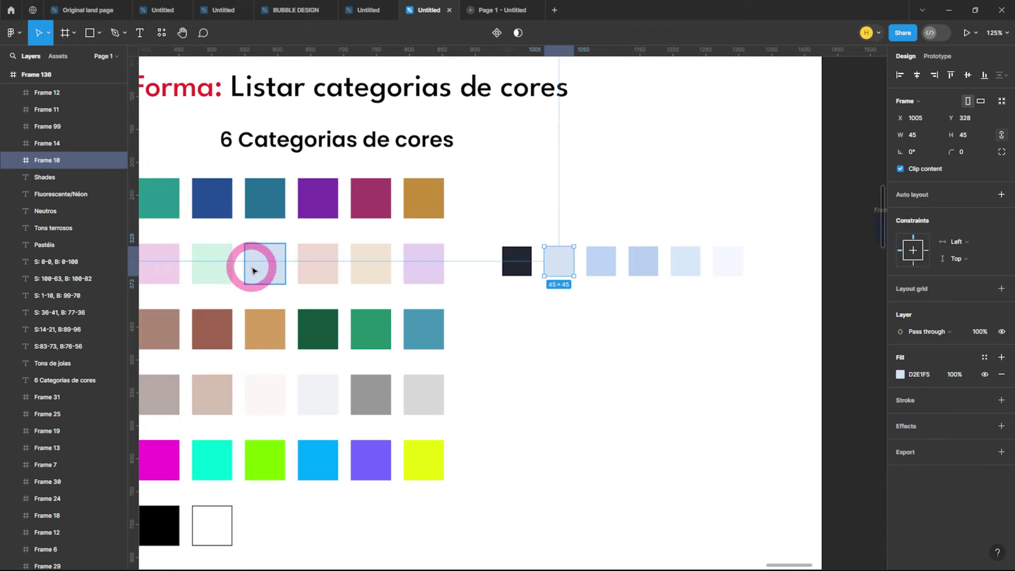
scroll(281, 255, "down", 1)
left_click(280, 255)
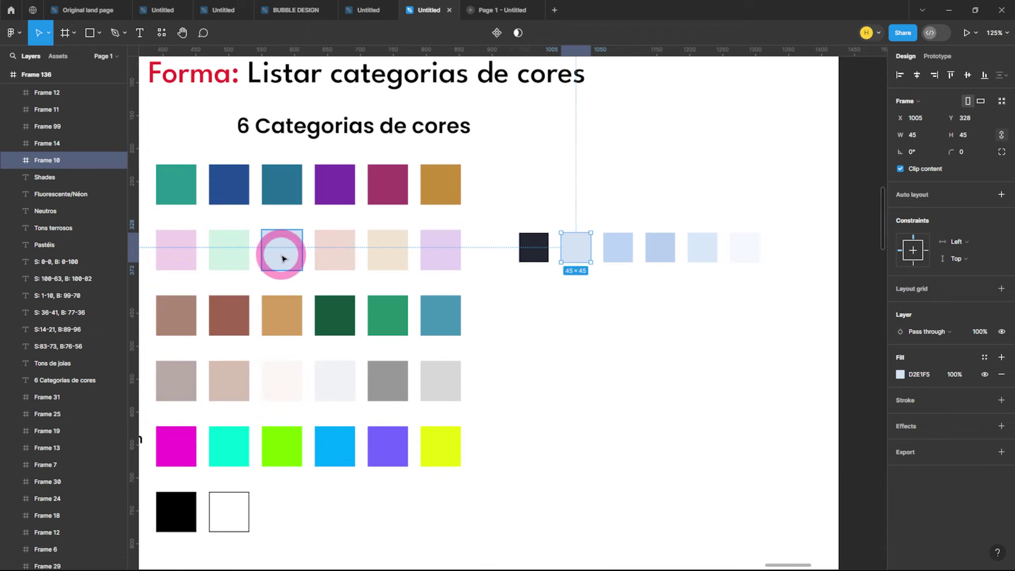
left_click(900, 375)
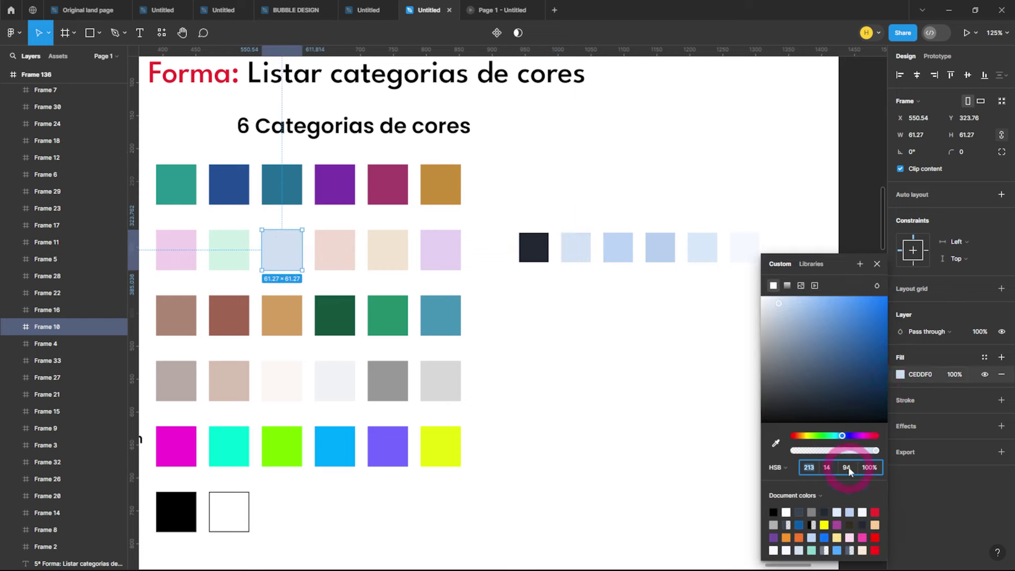
left_click(581, 248)
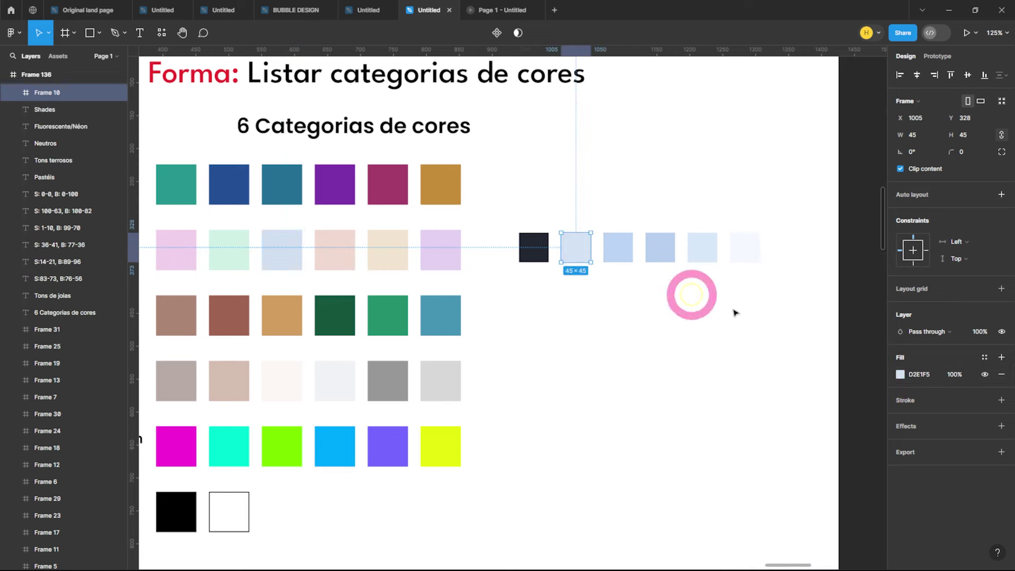
left_click(900, 374)
left_click(809, 467)
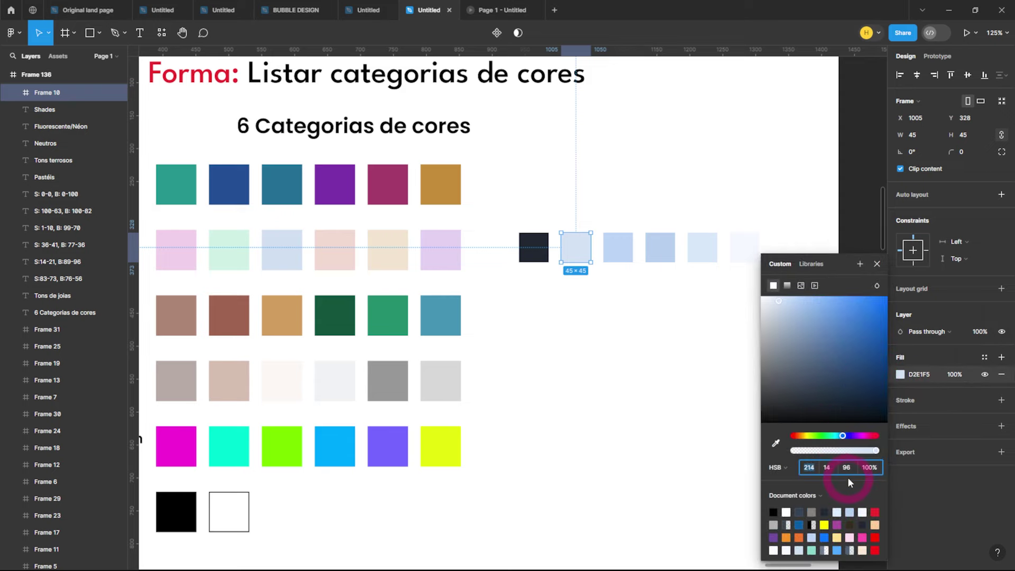
left_click(668, 383)
Step: Examine the HSB fill values of the light blue swatches at X 1005, X 1069 and X 1133 in the row
scroll(571, 328, "right", 4)
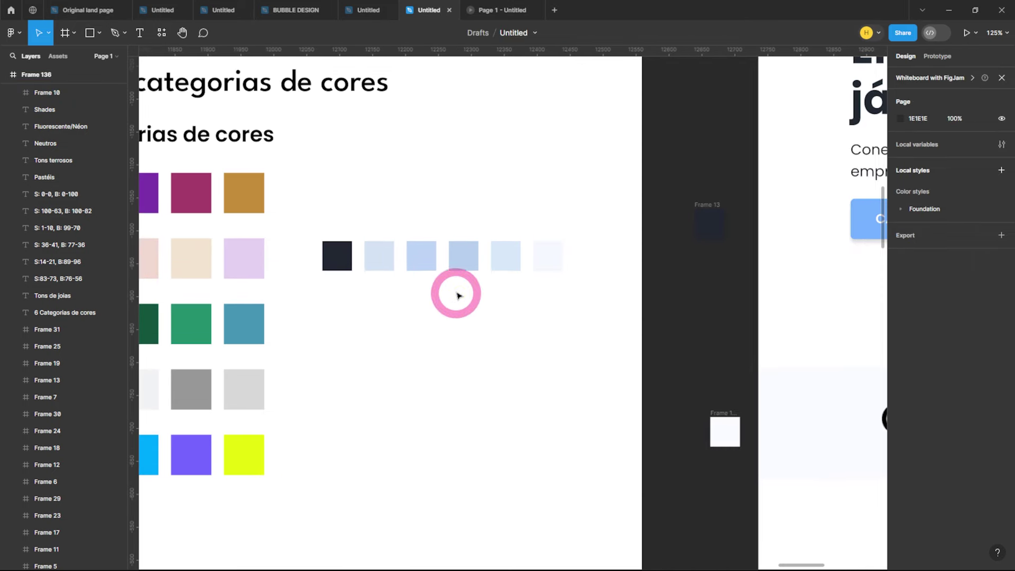
scroll(425, 263, "up", 2)
scroll(405, 274, "left", 2)
left_click(411, 275)
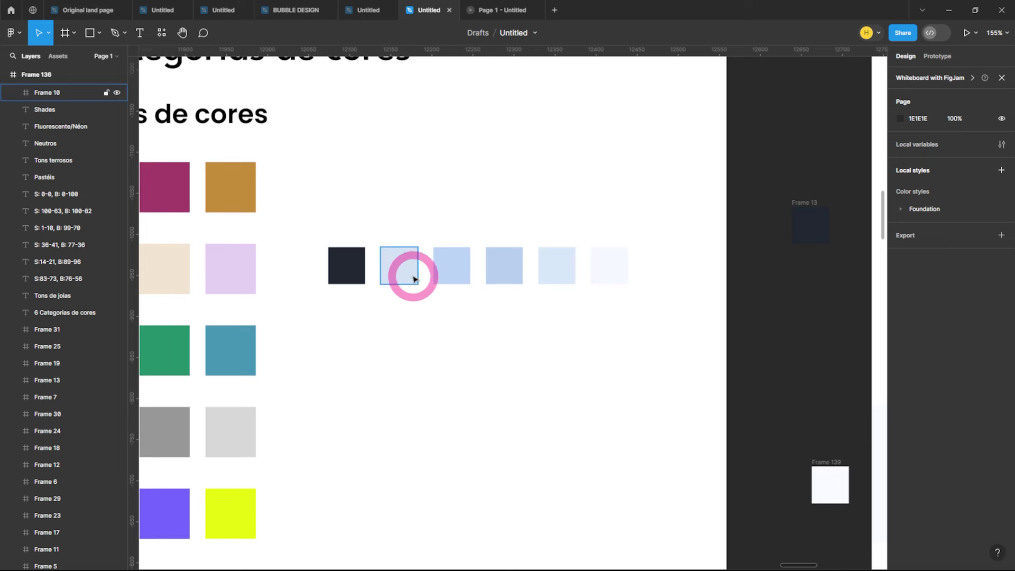
left_click(900, 375)
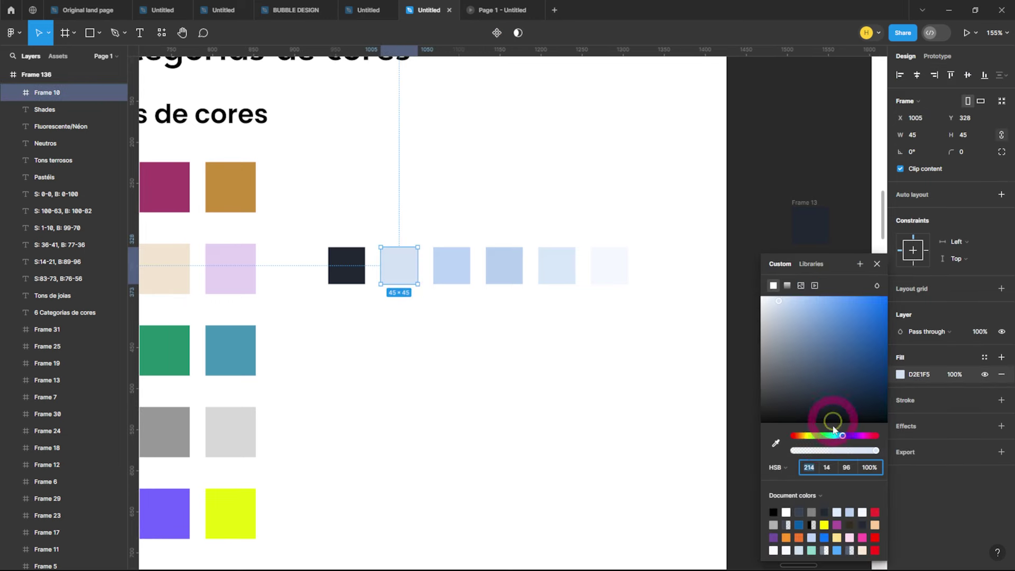
left_click(826, 470)
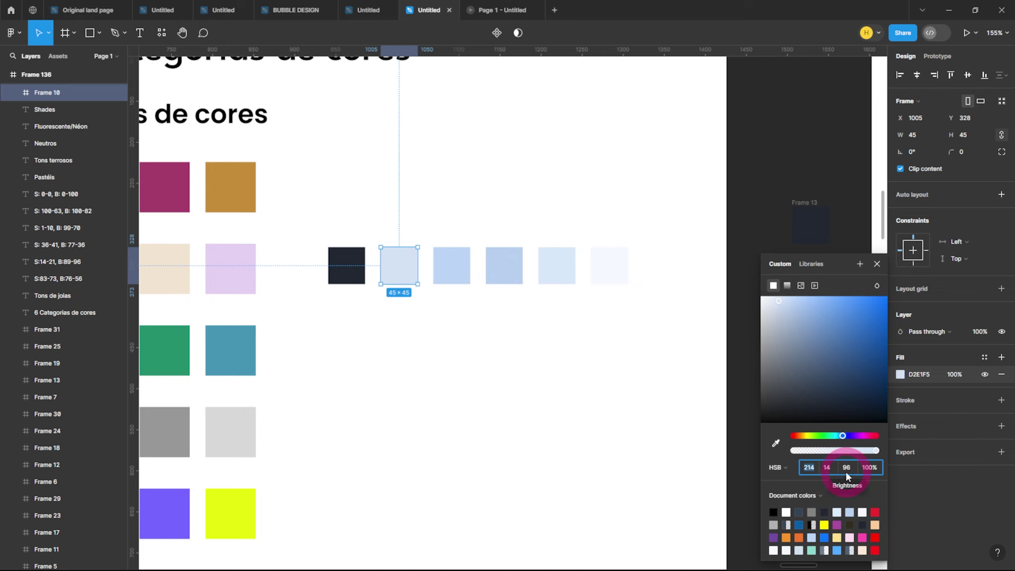
left_click(465, 351)
left_click(459, 277)
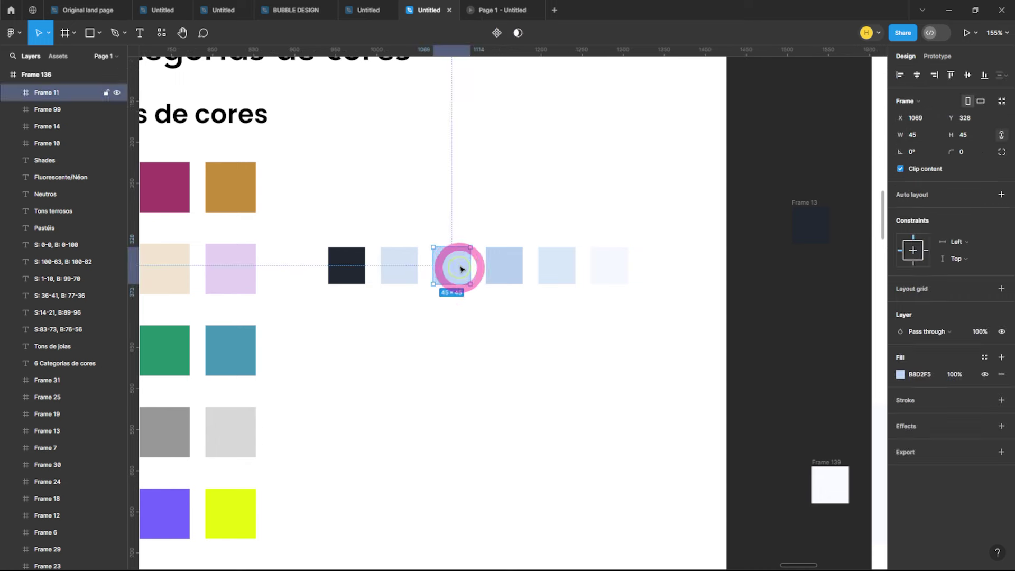
left_click(900, 374)
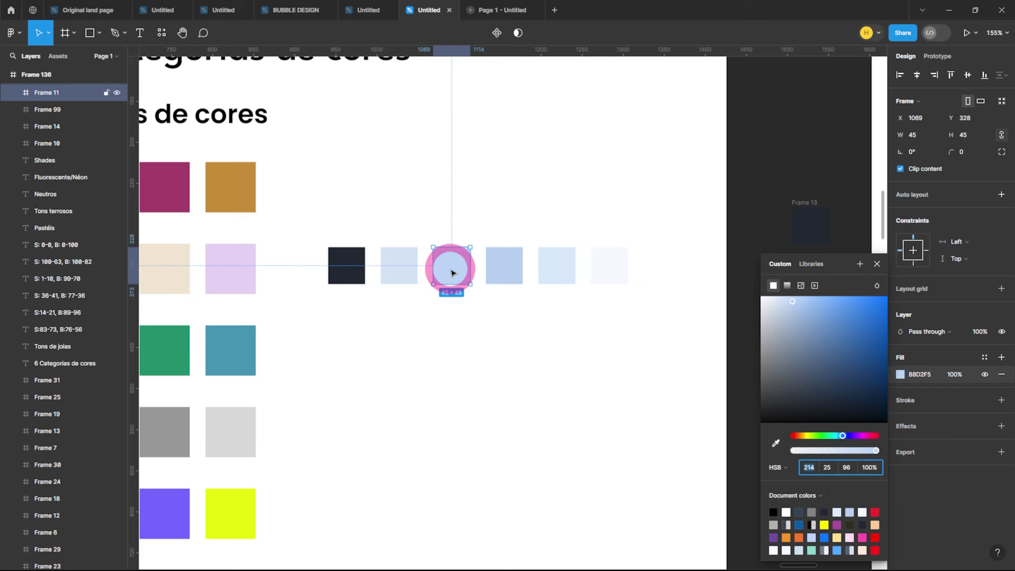
left_click(500, 280)
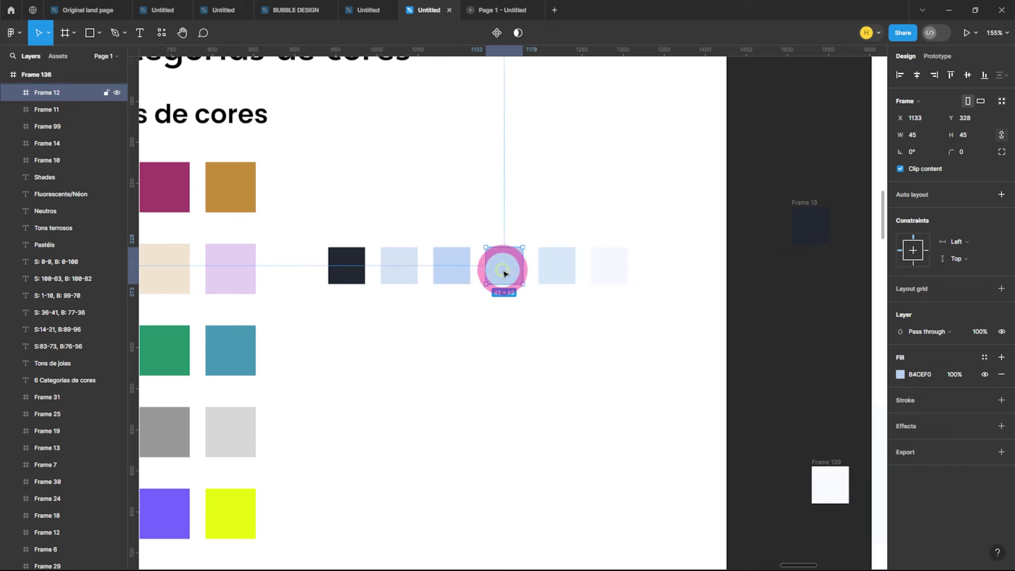
left_click(901, 375)
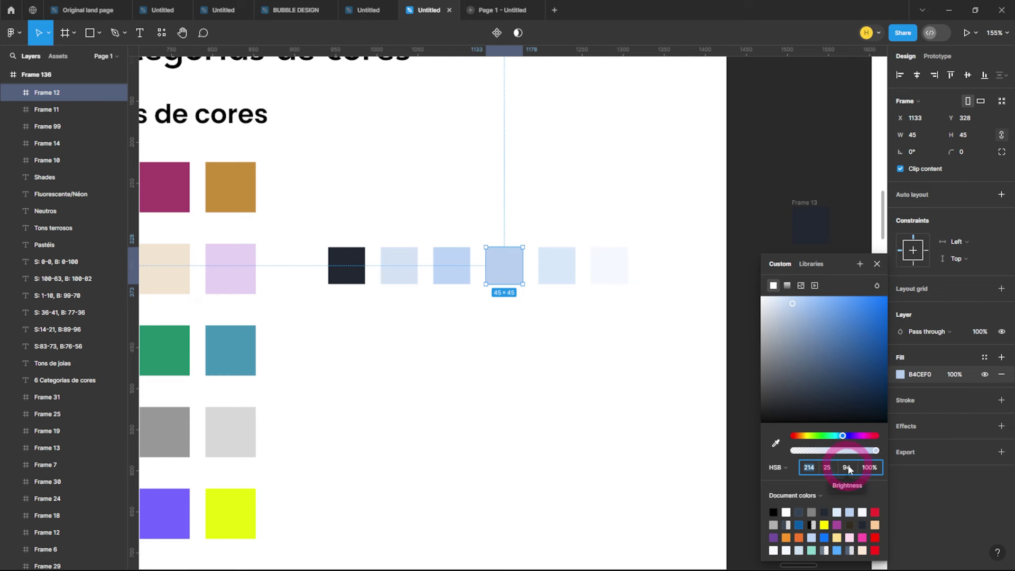
Step: Examine the HSB fill values of the pale swatches at X 1197 and X 1261 and of the dark swatch at X 941
left_click(555, 271)
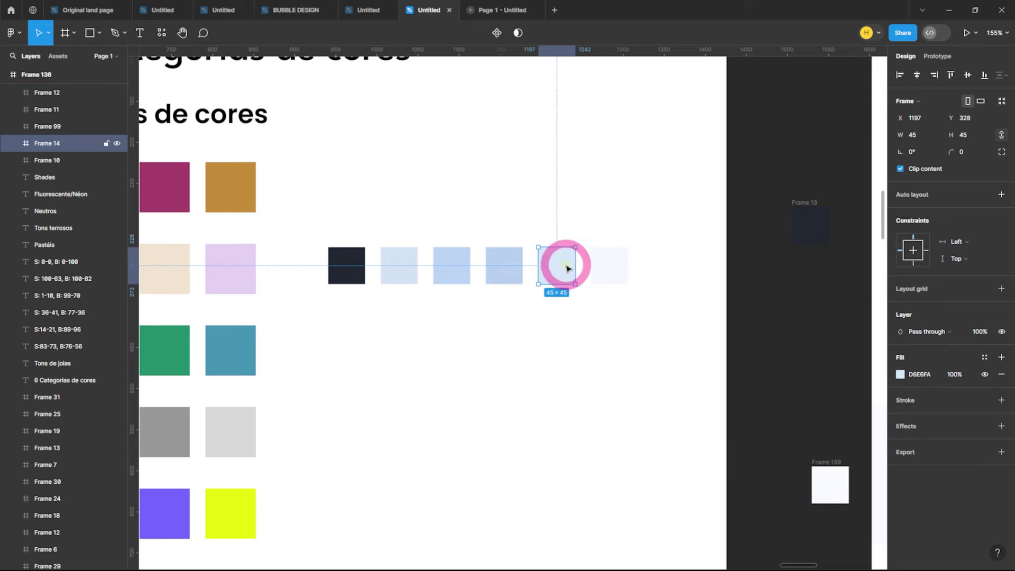
left_click(901, 375)
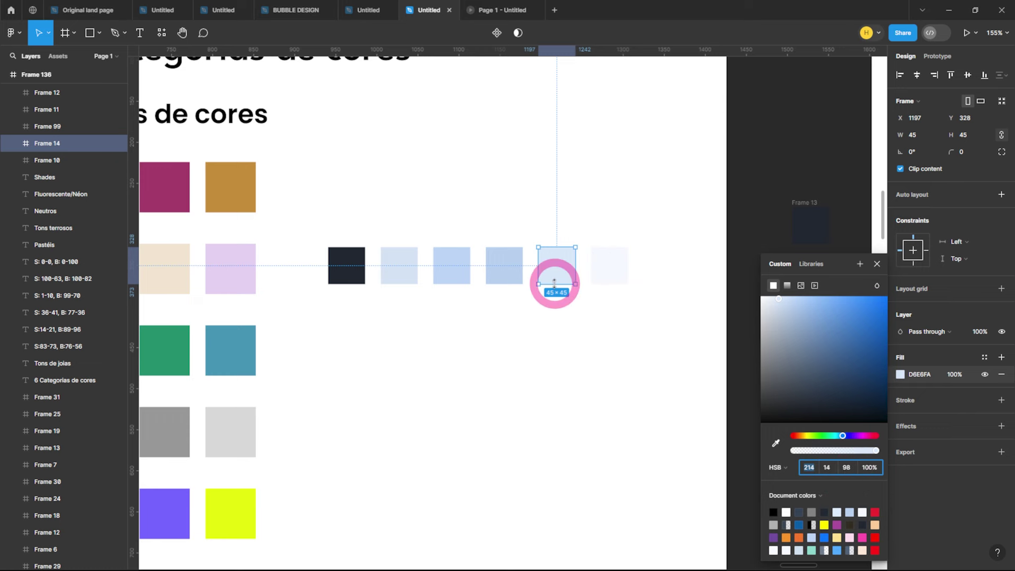
left_click(603, 272)
left_click(900, 374)
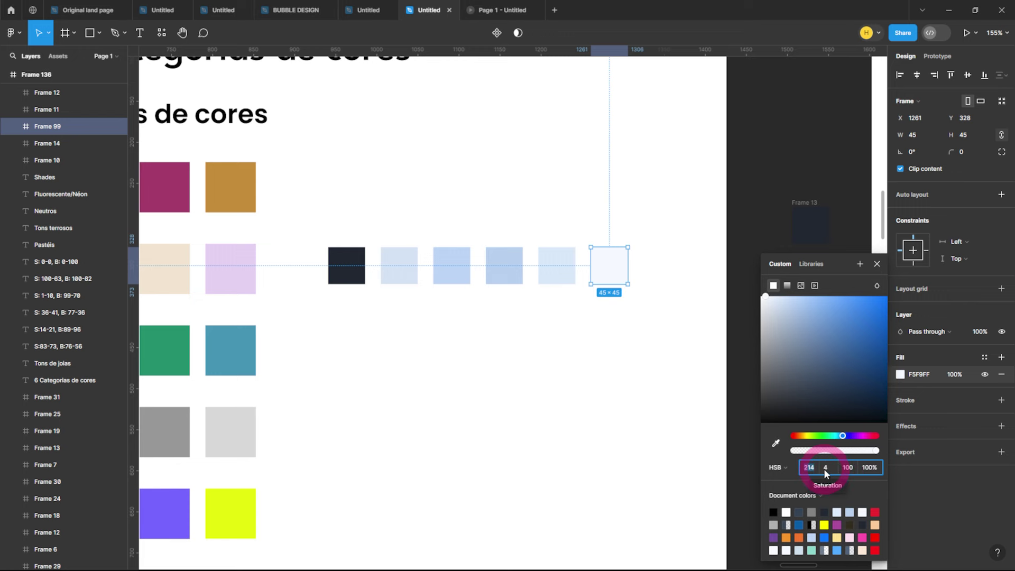
mouse_move(828, 469)
left_mouse_down()
mouse_move(455, 277)
mouse_move(611, 281)
mouse_move(811, 470)
left_mouse_up()
left_click(350, 267)
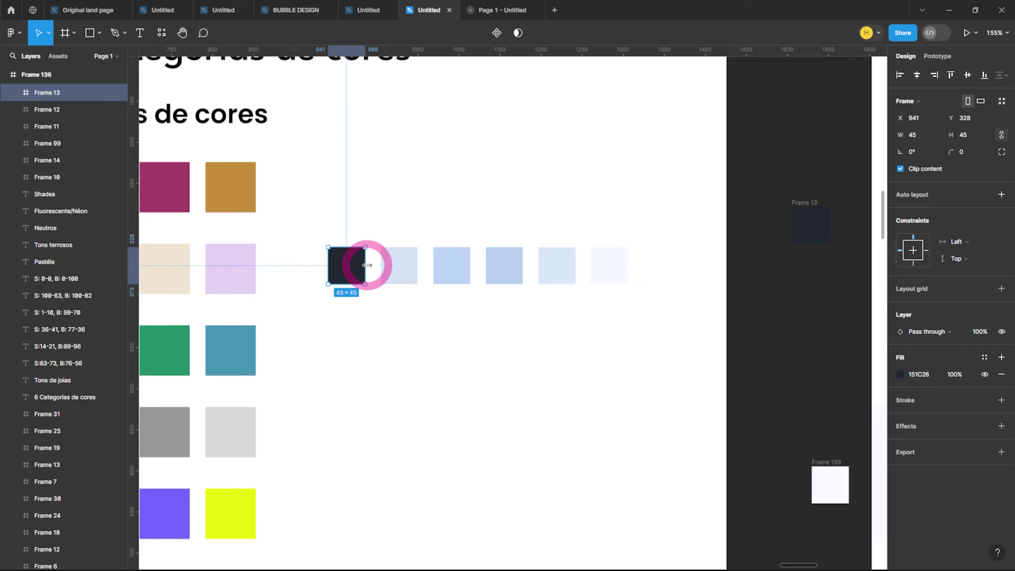
left_click(795, 267)
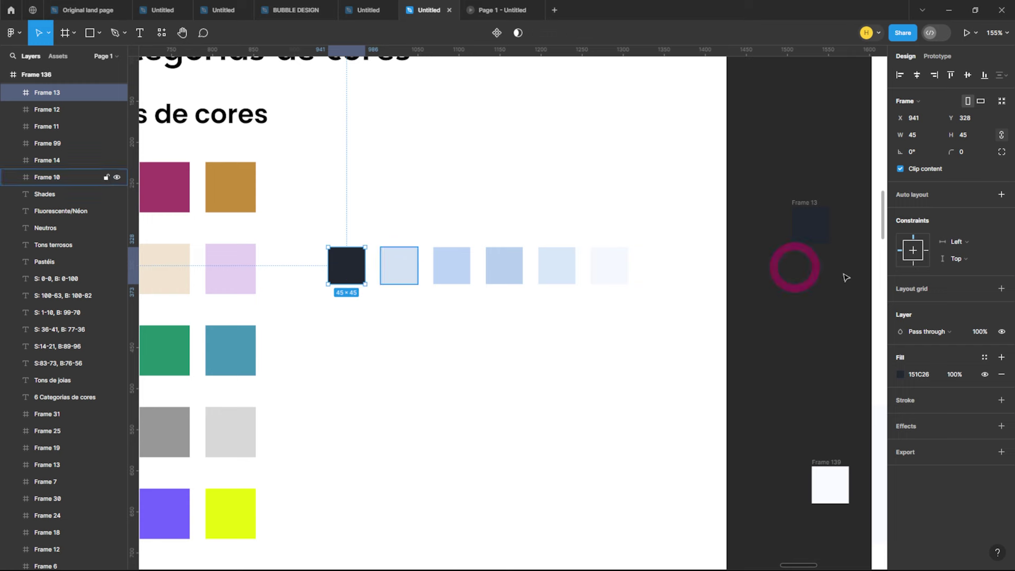
left_click(901, 375)
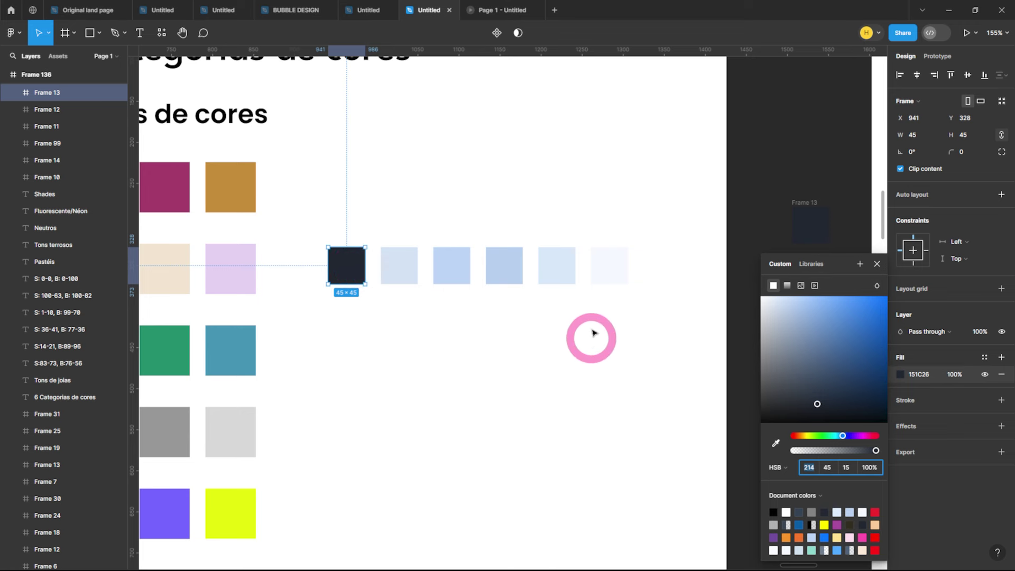
Step: Select all six swatches in the blue row and compare them with the landing page design beside the palette board
left_click(632, 190)
left_click_drag(652, 190, 417, 319)
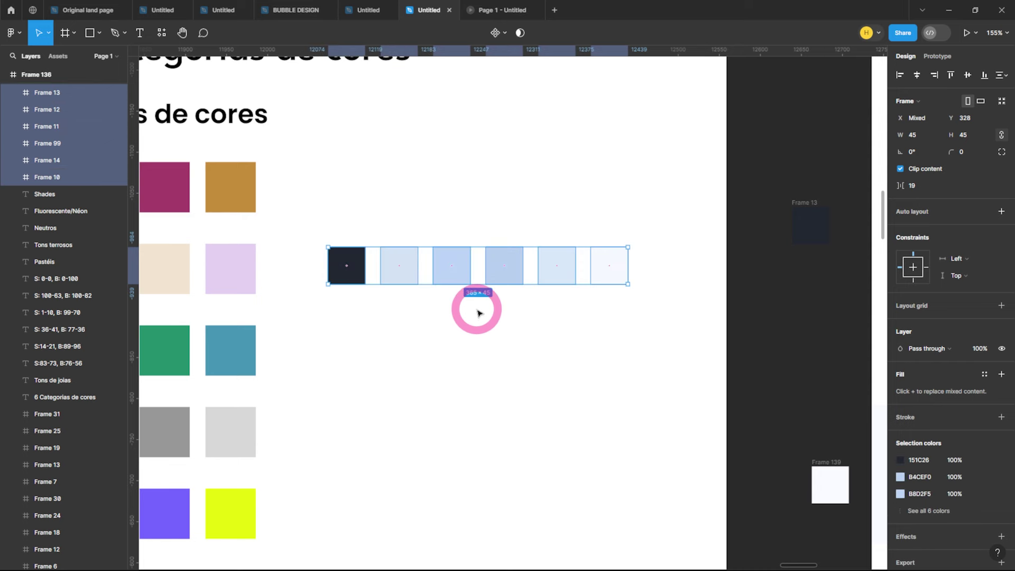
scroll(477, 313, "right", 2)
scroll(477, 313, "up", 1)
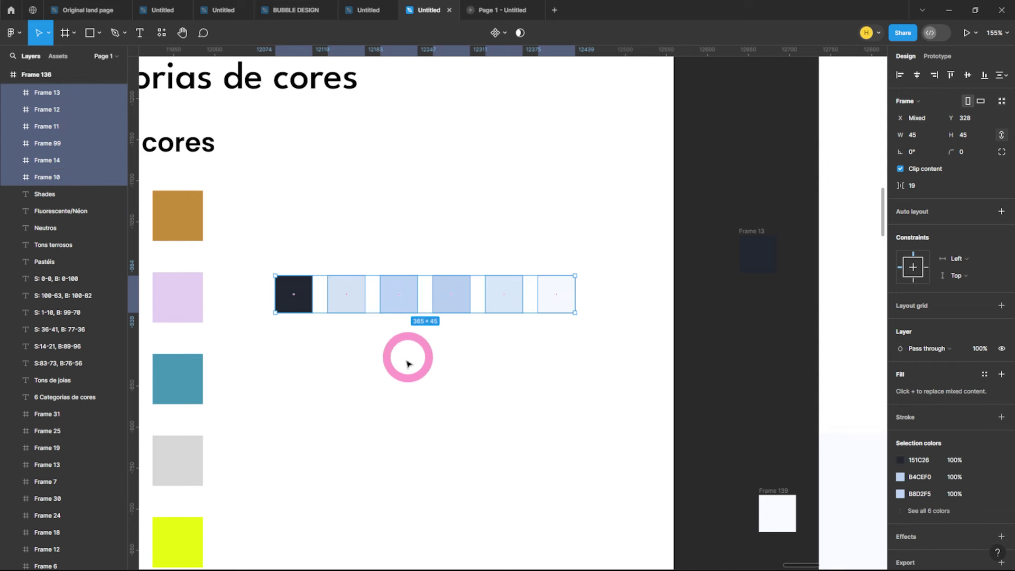
scroll(407, 361, "right", 2)
scroll(344, 369, "down", 4)
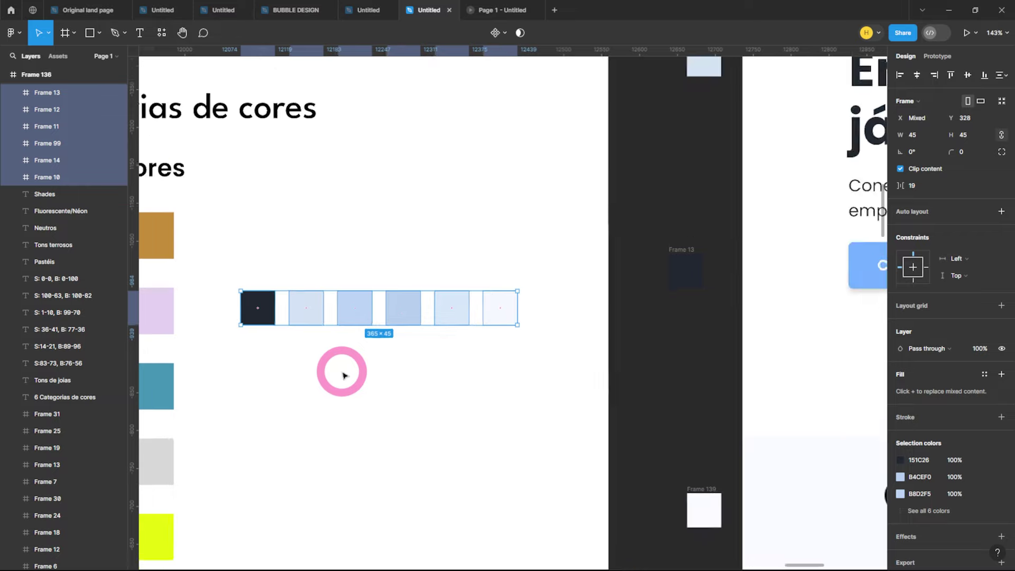
scroll(424, 310, "right", 4)
scroll(342, 307, "down", 6)
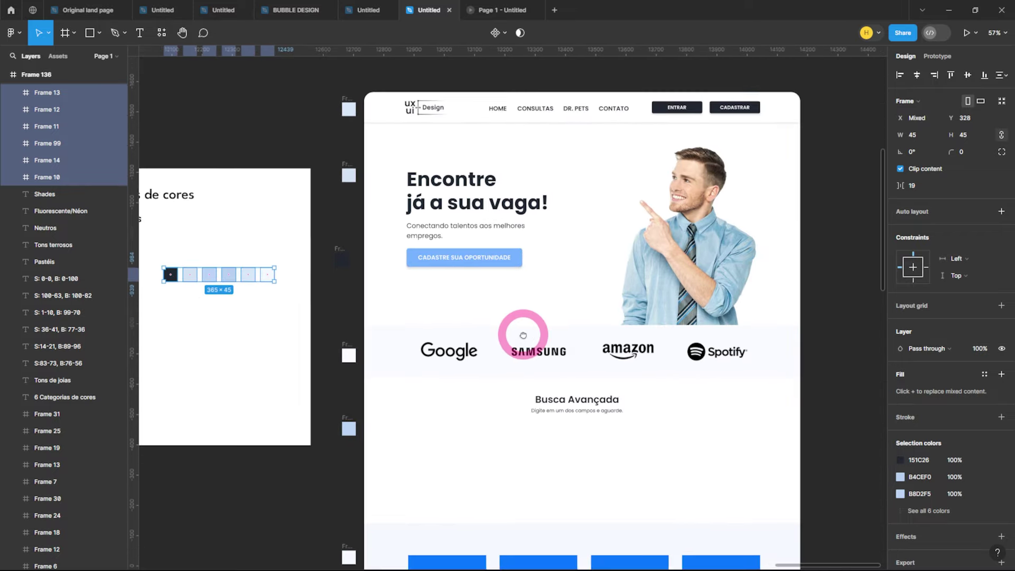
left_click_drag(516, 335, 558, 289)
scroll(517, 305, "down", 1)
scroll(503, 311, "down", 4)
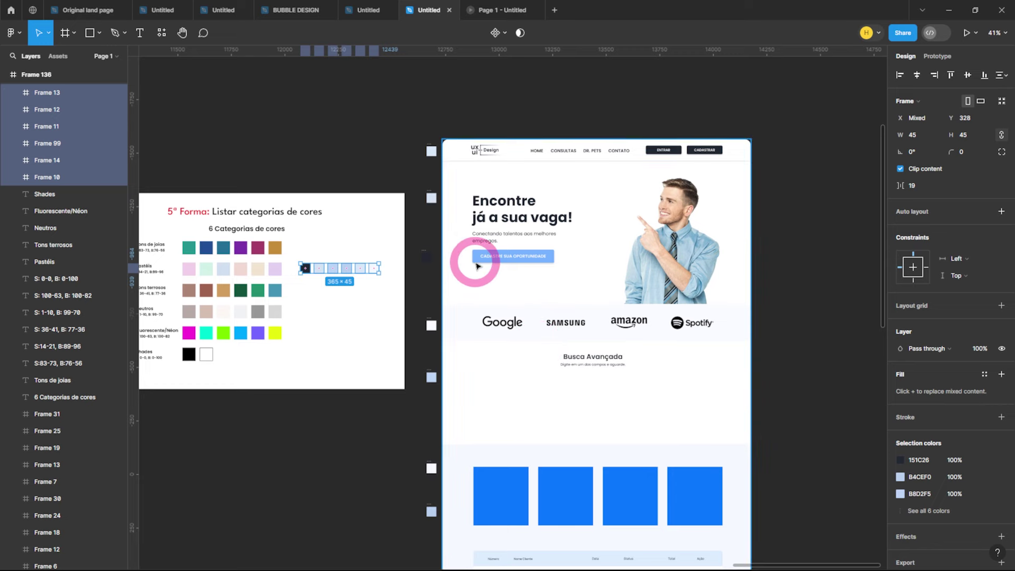
scroll(426, 200, "up", 4)
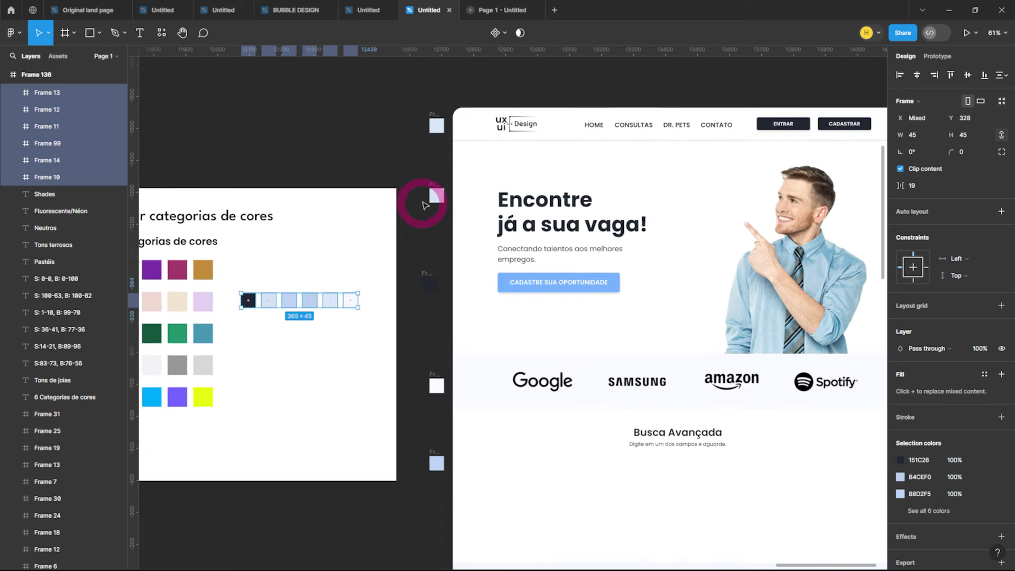
Step: Fill the landing page's header frame with the light blue D6E6FA sampled from the topmost swatch beside the page
left_click(495, 137)
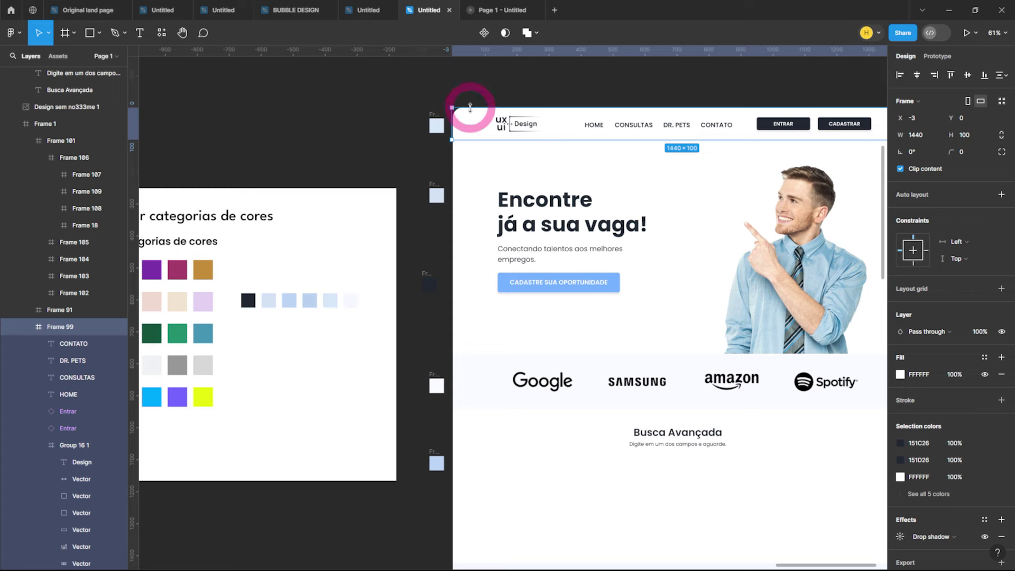
left_click(901, 374)
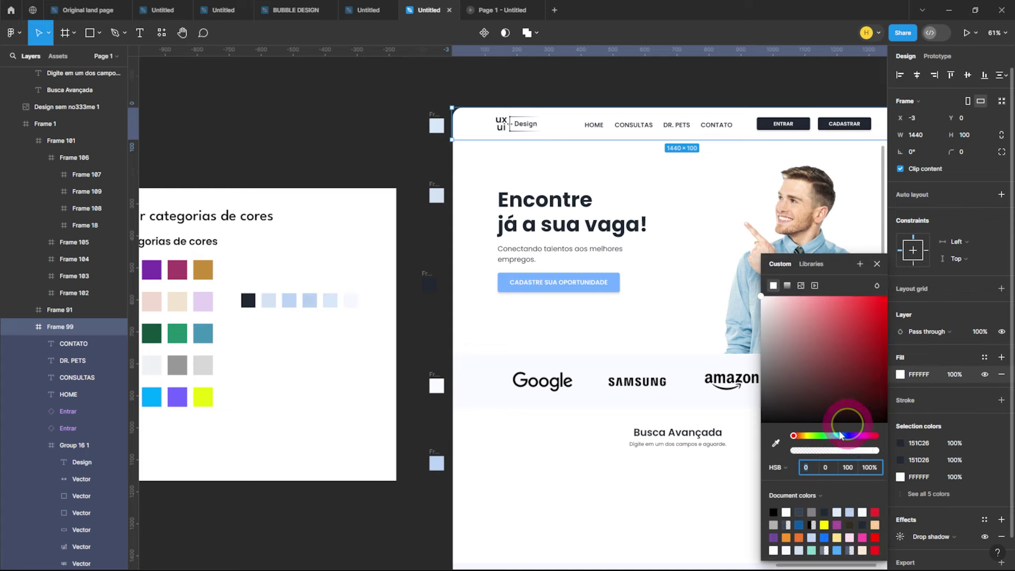
left_click(776, 444)
left_click(432, 125)
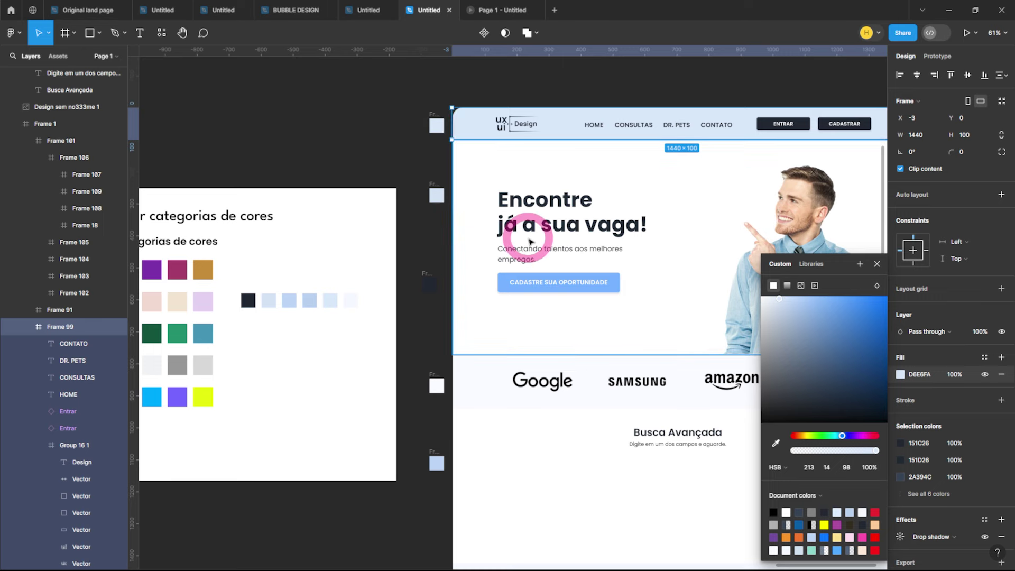
left_click(878, 264)
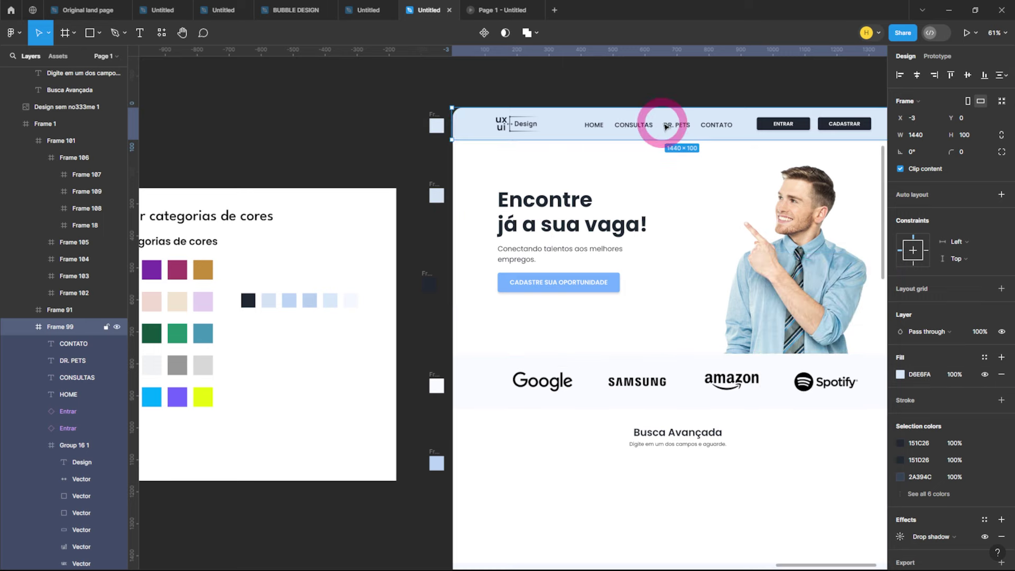
Step: Compare the header's CADASTRAR button fill and the logo's color with the dark swatch of the palette
left_click(867, 125)
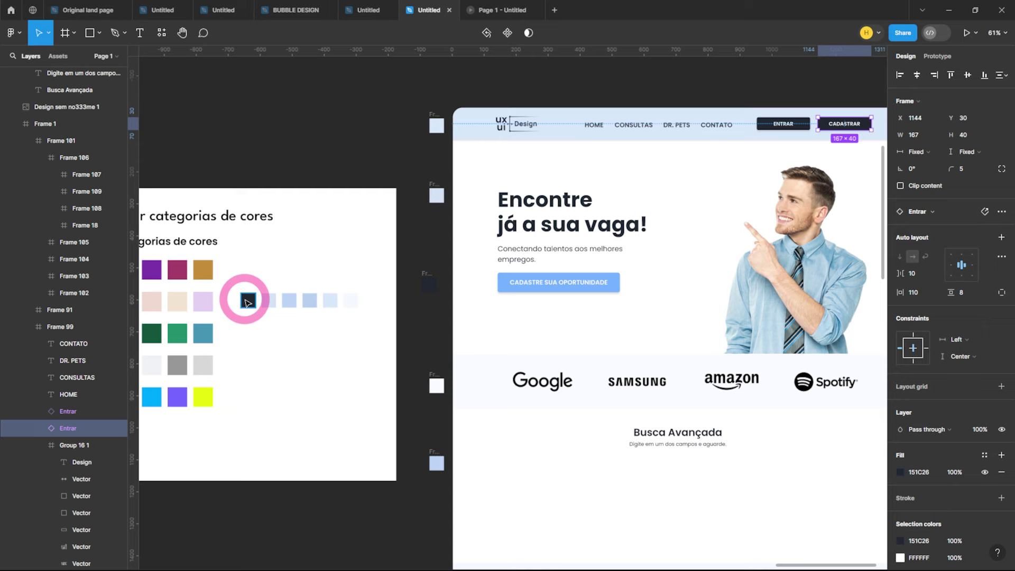
left_click(505, 129)
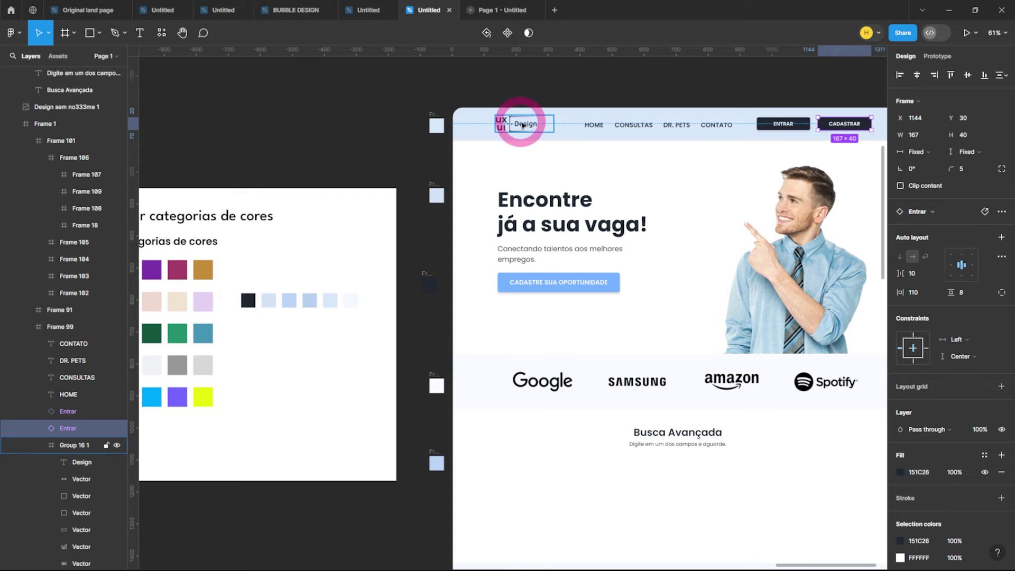
scroll(510, 123, "up", 3)
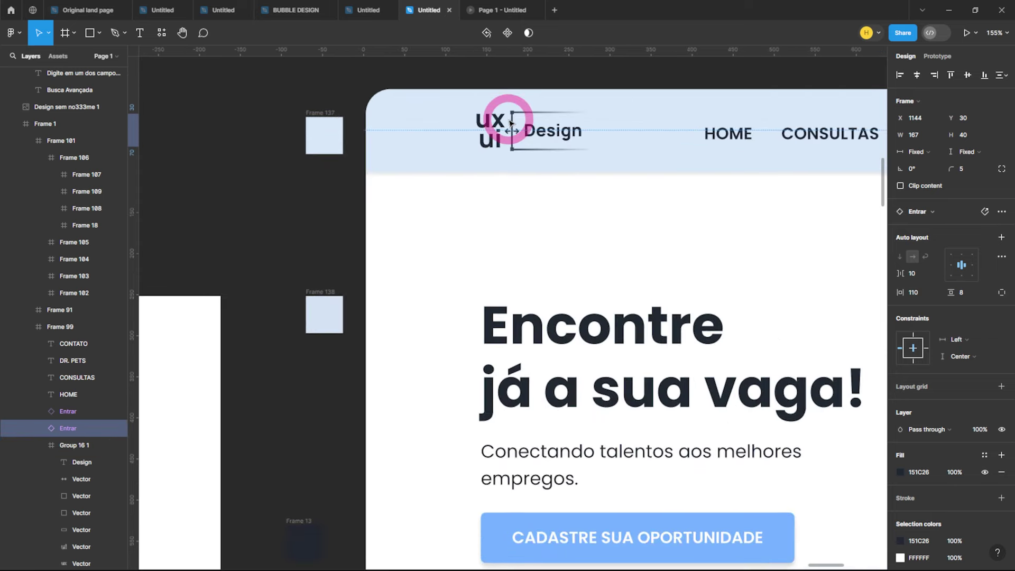
scroll(511, 123, "down", 3)
scroll(510, 123, "up", 2)
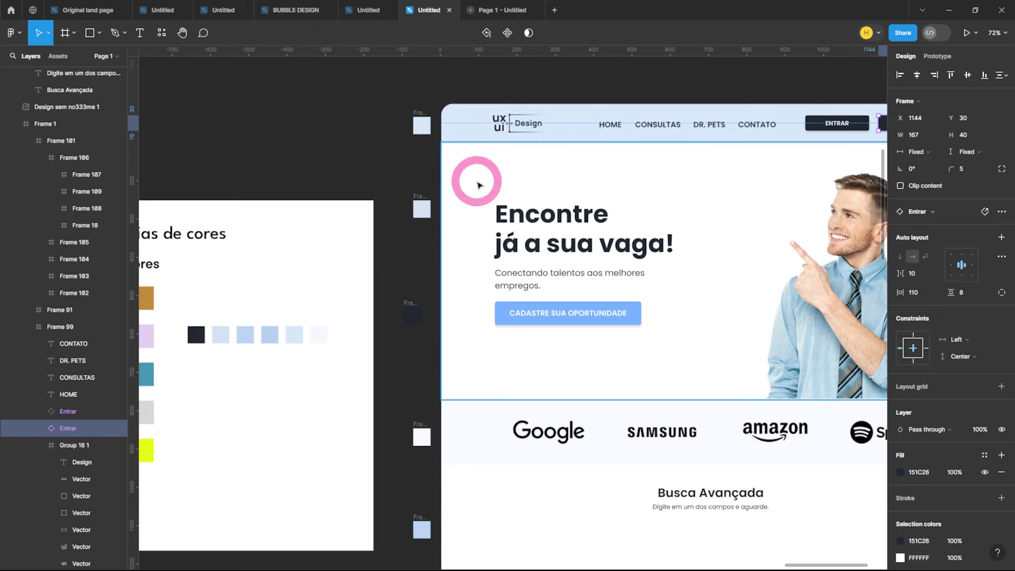
Step: Fill the 1440 × 672 hero section with the light blue D2E1F5 sampled from the second swatch beside the page
left_click(501, 185)
left_click(933, 305)
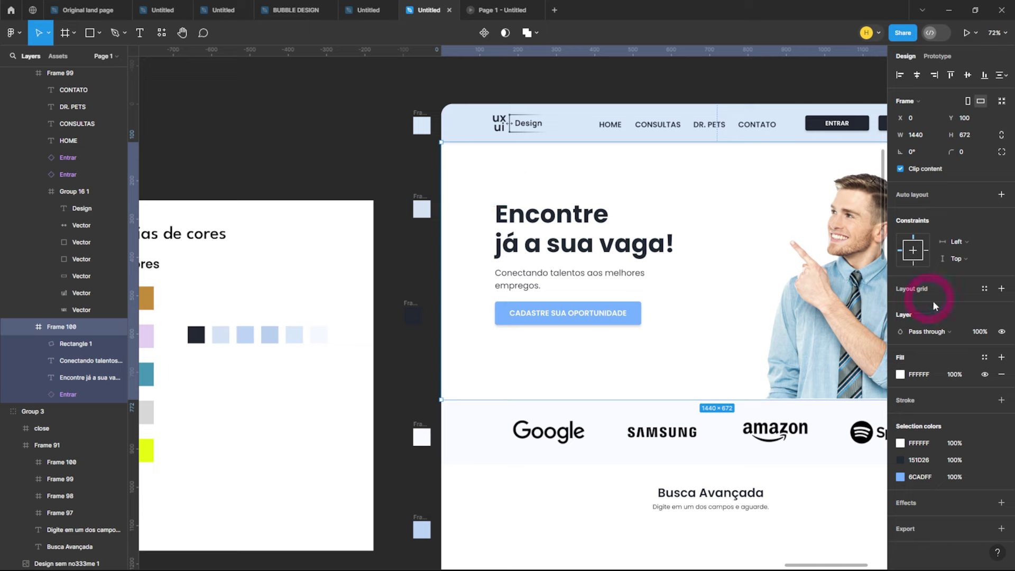
left_click(901, 375)
left_click(775, 444)
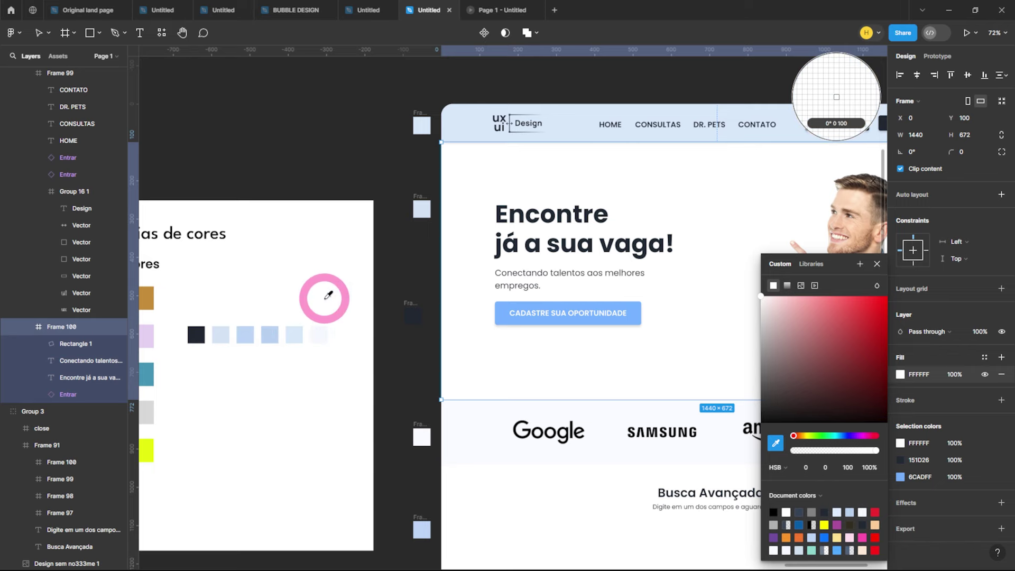
left_click(427, 204)
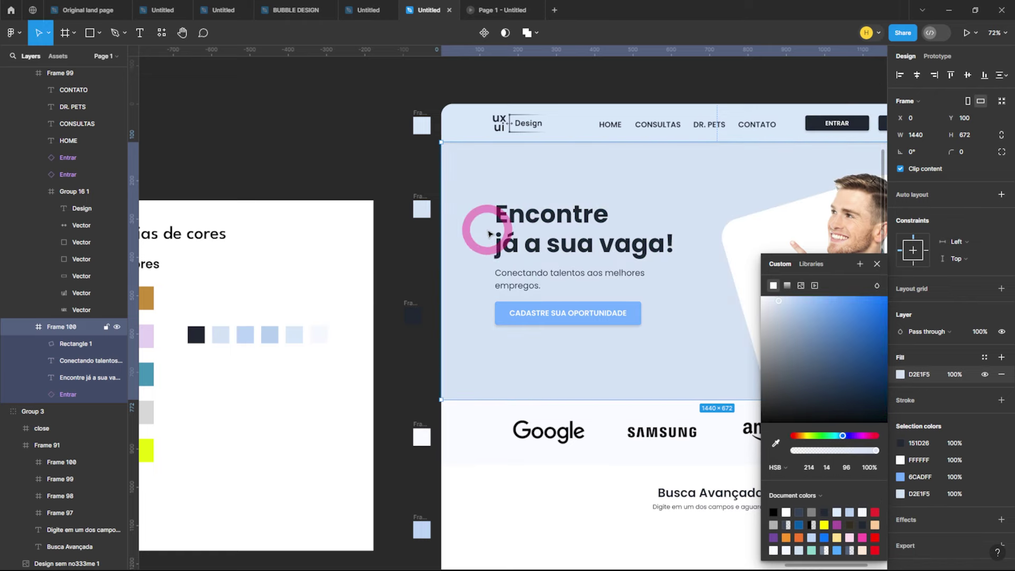
left_click(878, 264)
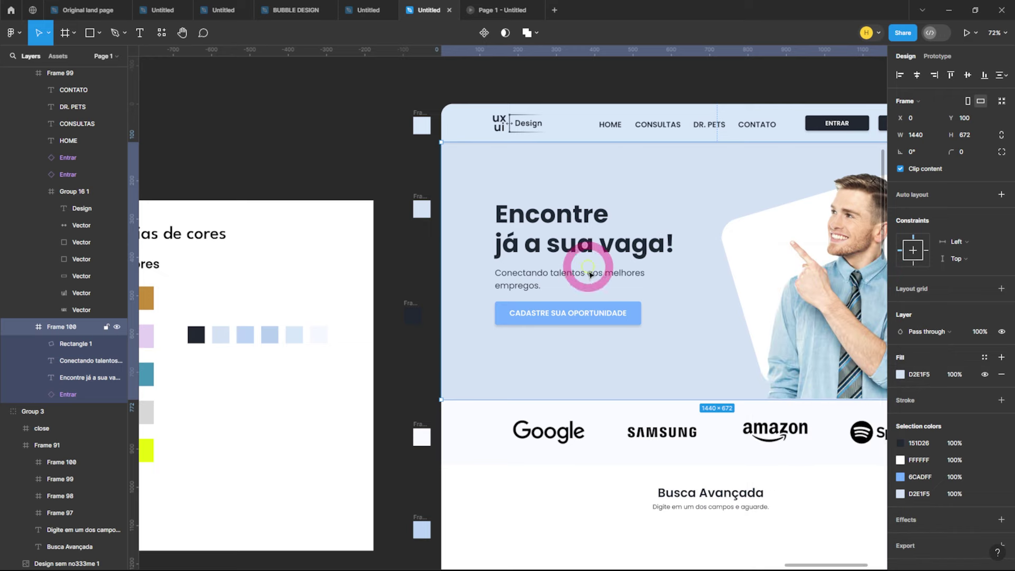
Step: Fill the CADASTRE SUA OPORTUNIDADE button with the dark 151C26 sampled from the palette row
left_click(637, 322)
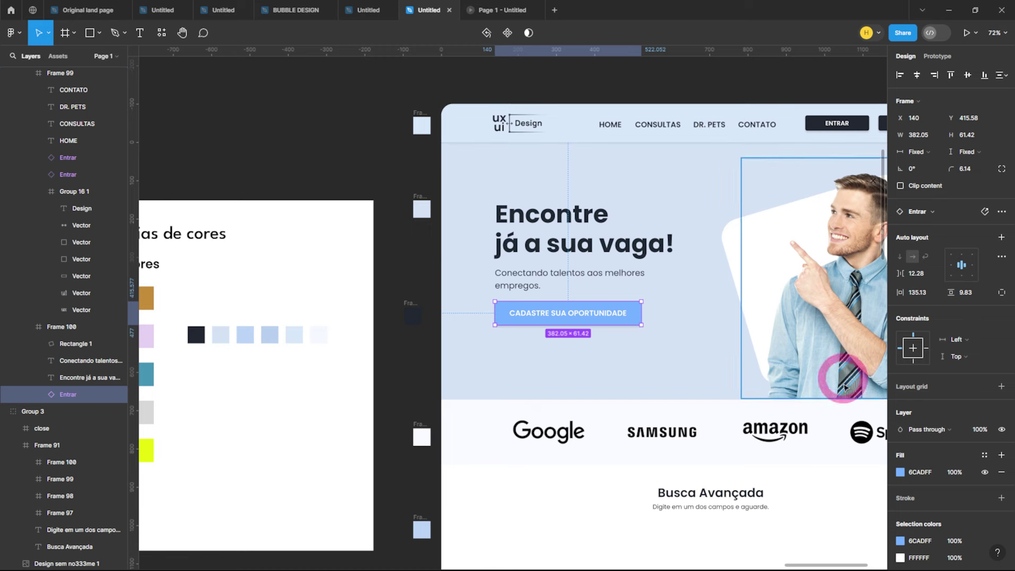
left_click(901, 473)
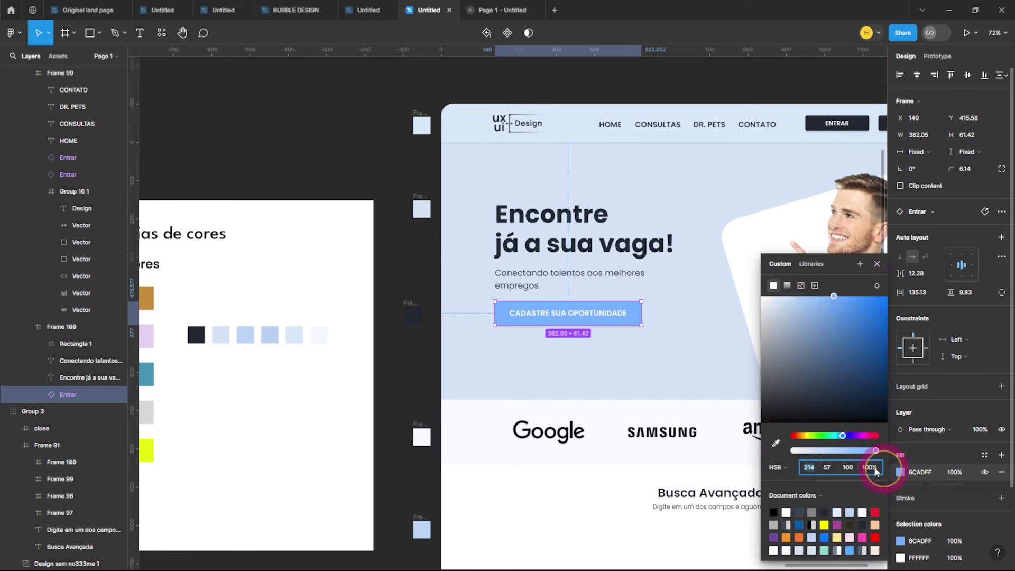
left_click(783, 444)
left_click(198, 333)
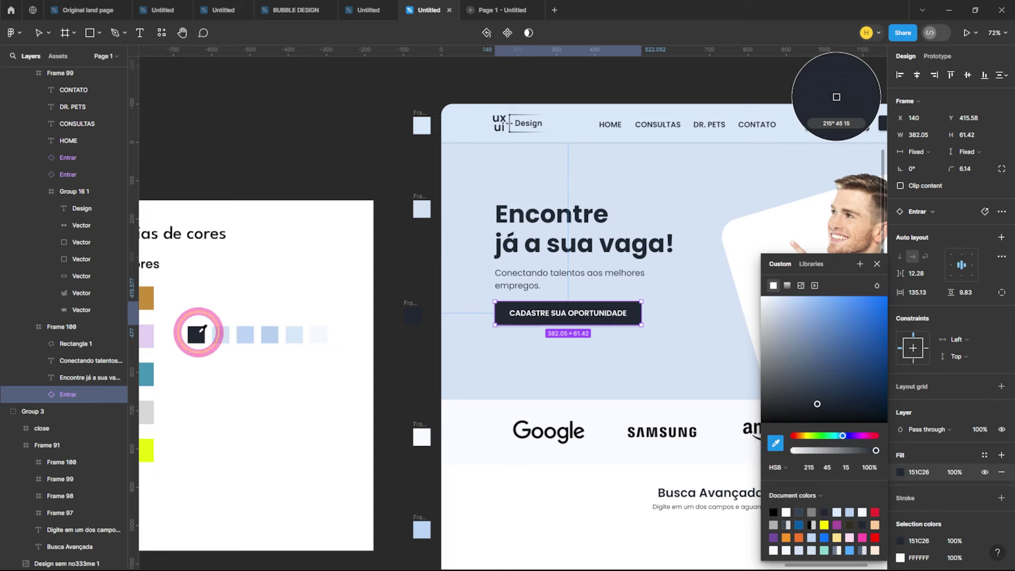
Step: Fill the rotated rectangle behind the man's photo with the blue B4CEF0 sampled from the second swatch beside the page
left_click(604, 314)
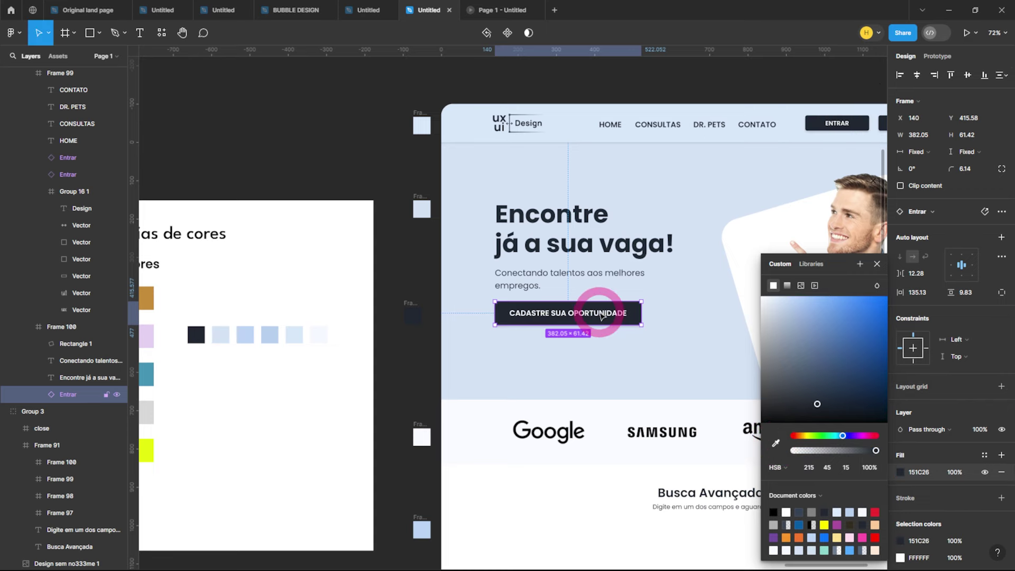
left_click(730, 244)
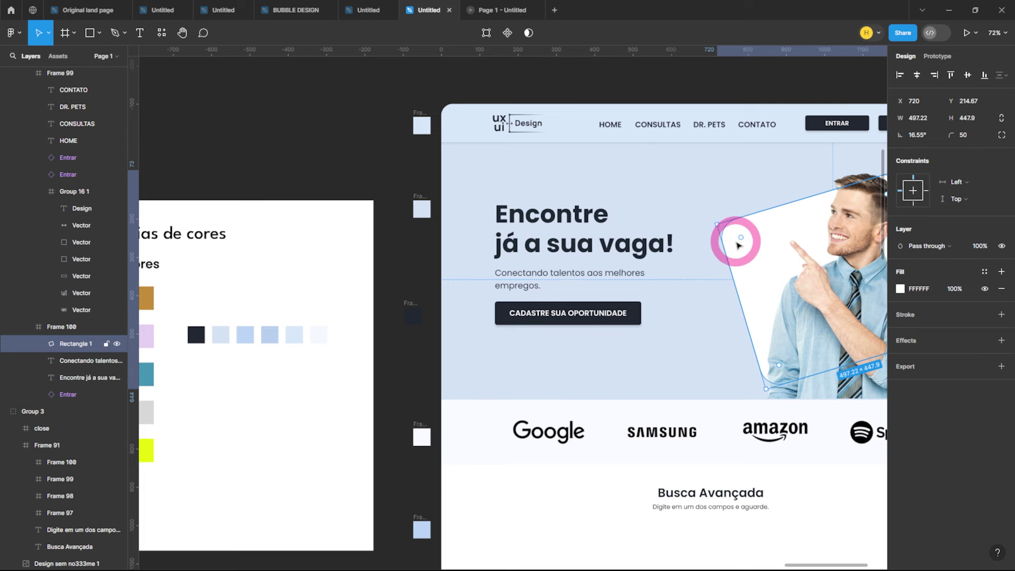
scroll(738, 245, "up", 2)
left_click(740, 231)
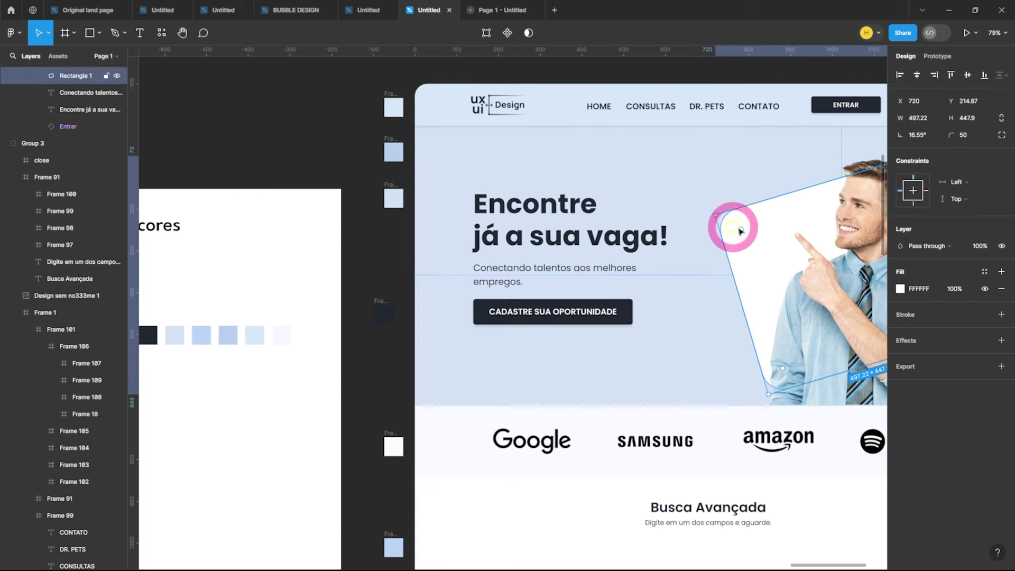
left_click(900, 290)
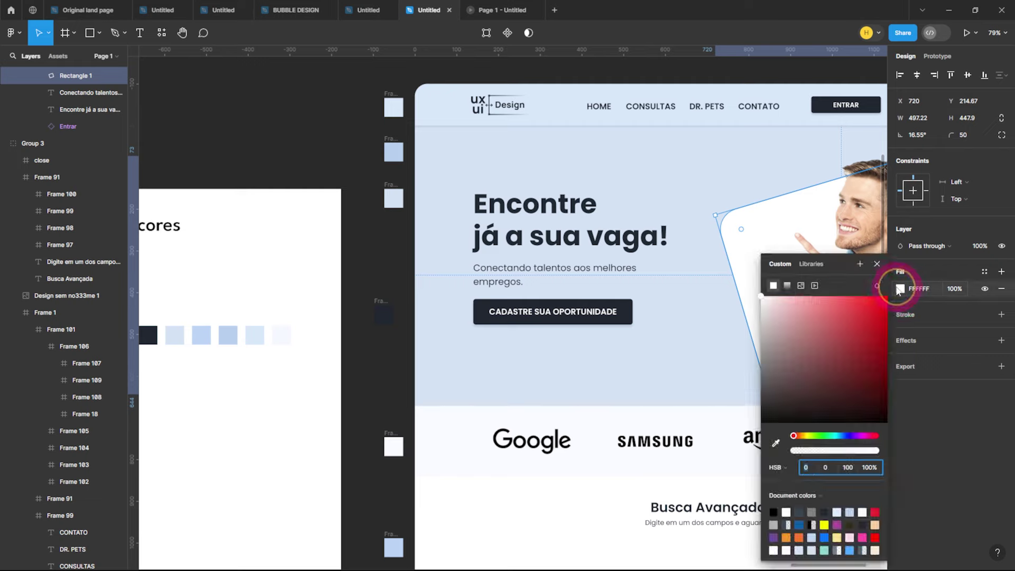
left_click(776, 444)
left_click(394, 152)
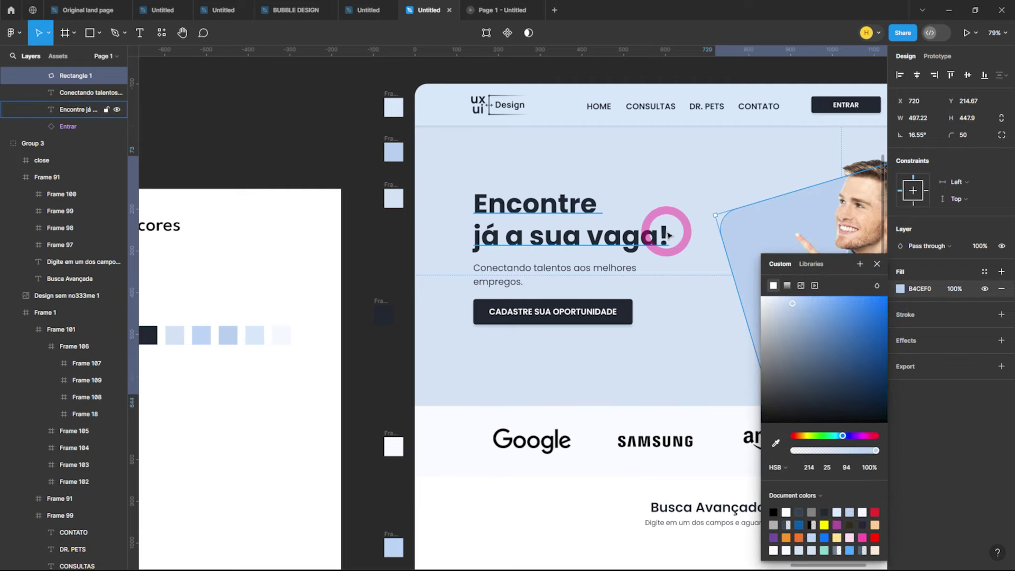
scroll(673, 235, "right", 3)
scroll(634, 222, "down", 2)
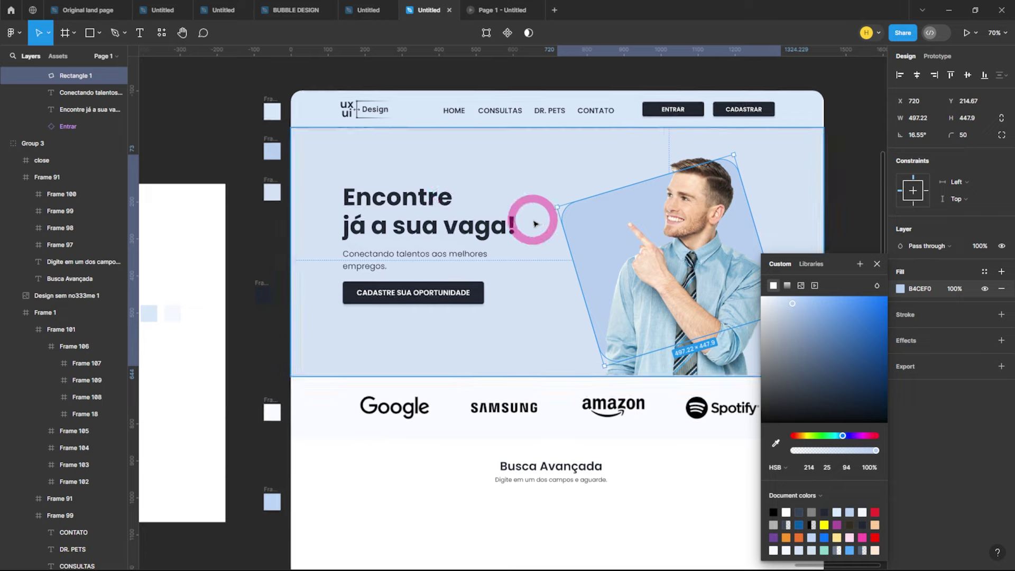
left_click(791, 195)
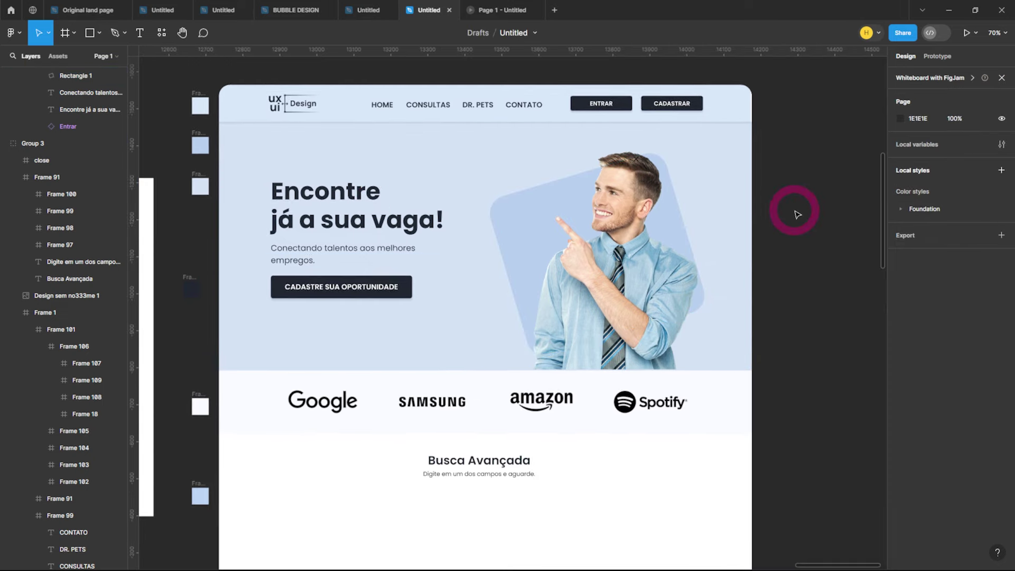
Step: Fill the Busca Avançada search frame with the blue B8D2F5 sampled from the swatch next to that section
scroll(797, 214, "down", 1)
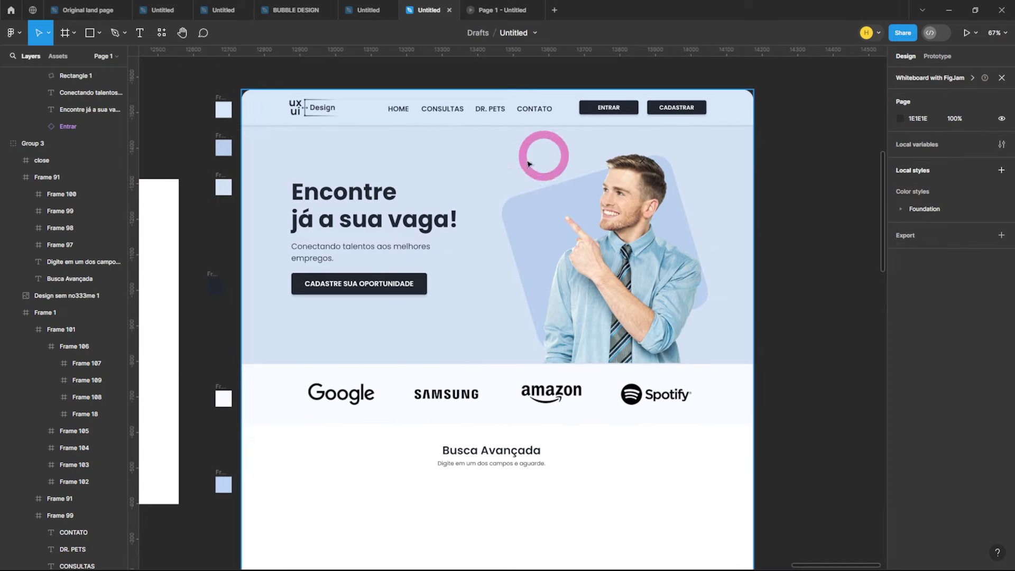
scroll(436, 204, "up", 2)
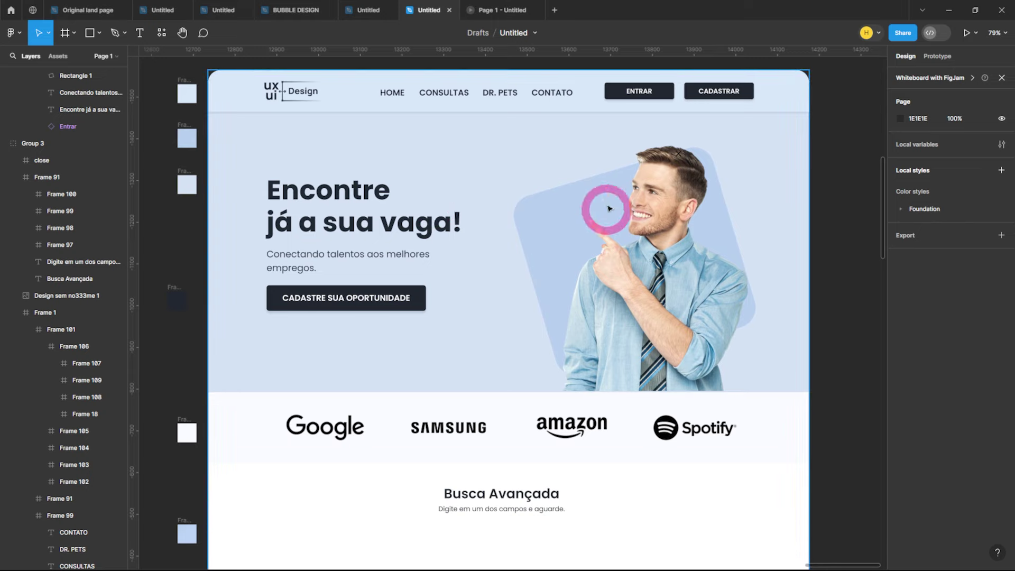
scroll(594, 212, "down", 5)
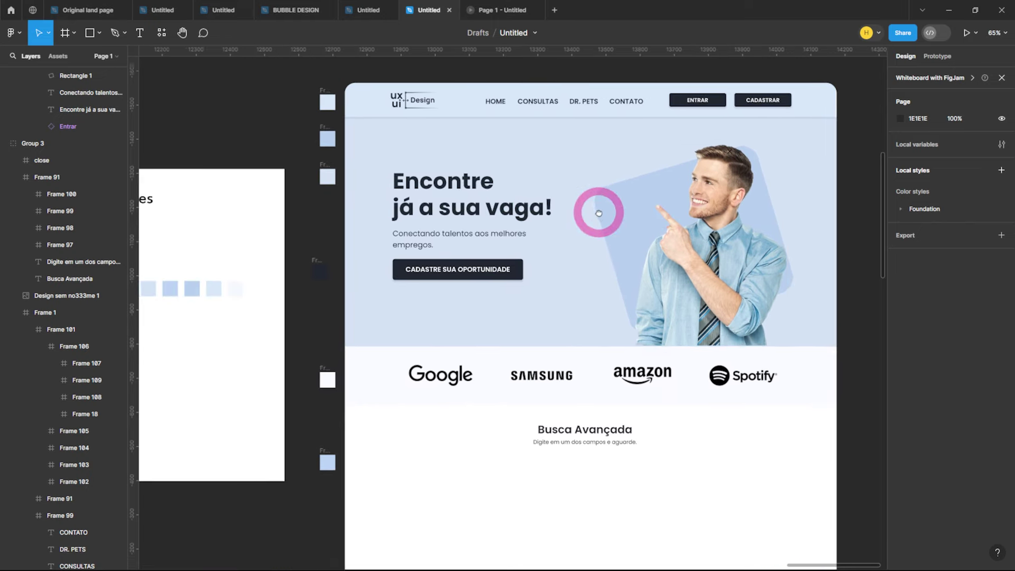
scroll(540, 213, "up", 2)
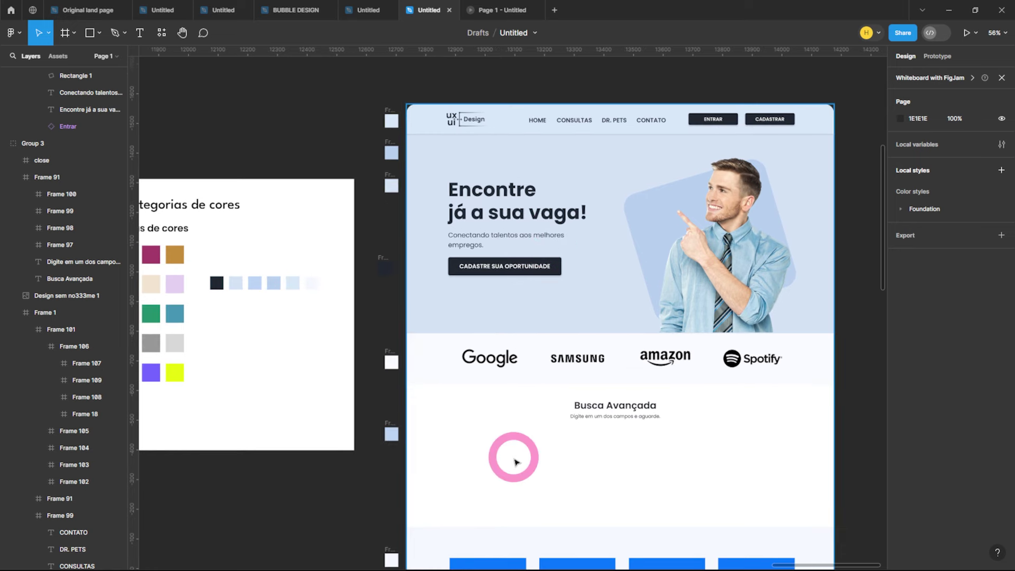
left_click(521, 422)
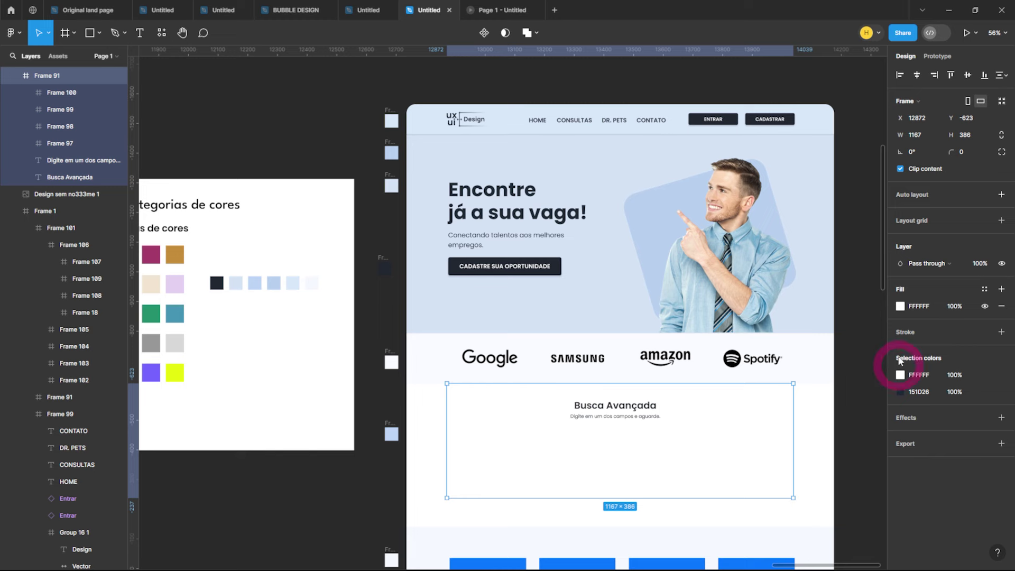
left_click(900, 307)
left_click(775, 444)
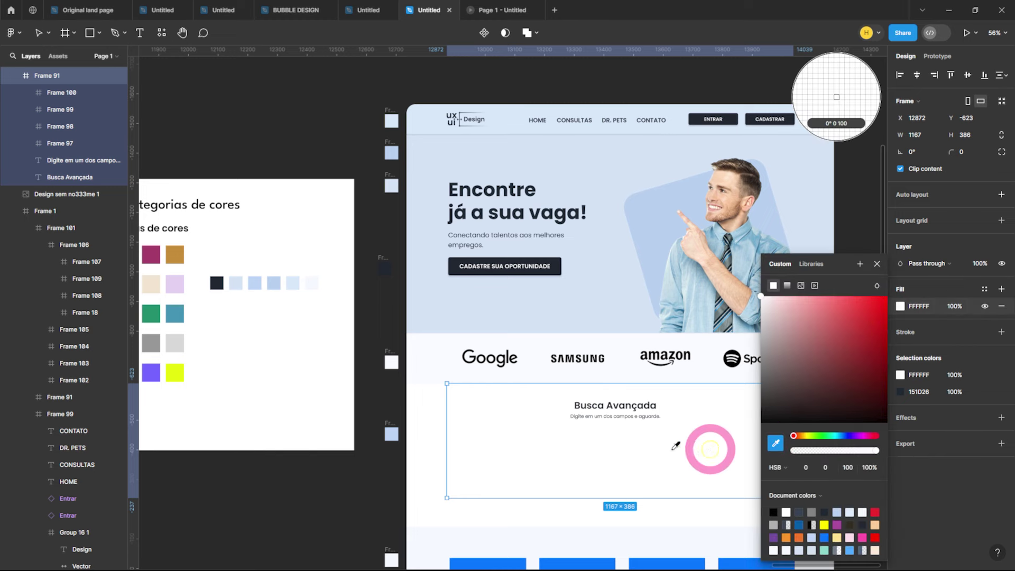
left_click(392, 433)
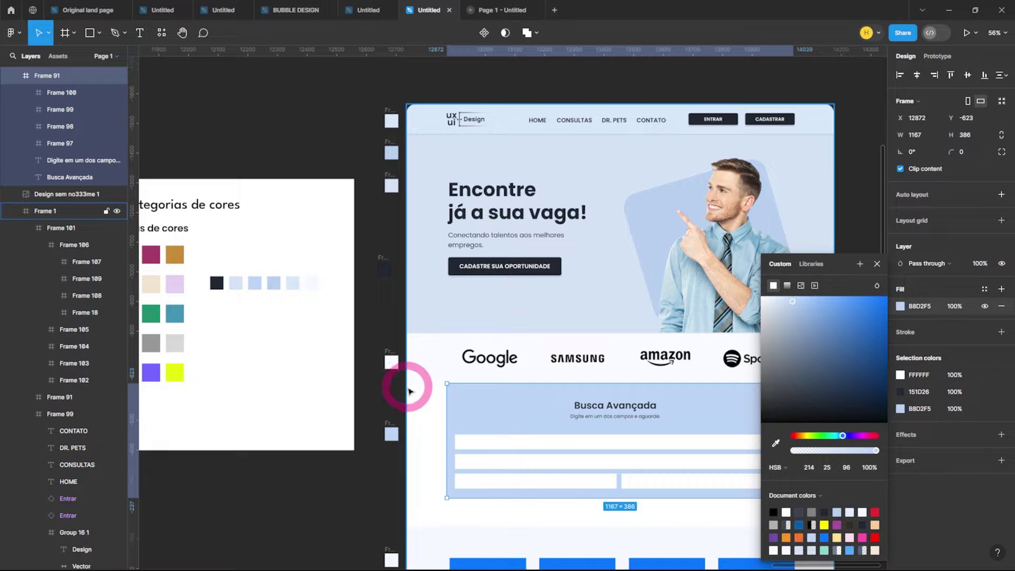
Step: Fill the four square cards below the search section with the blue B4CEF0 sampled from the swatch beside them
scroll(403, 380, "down", 4)
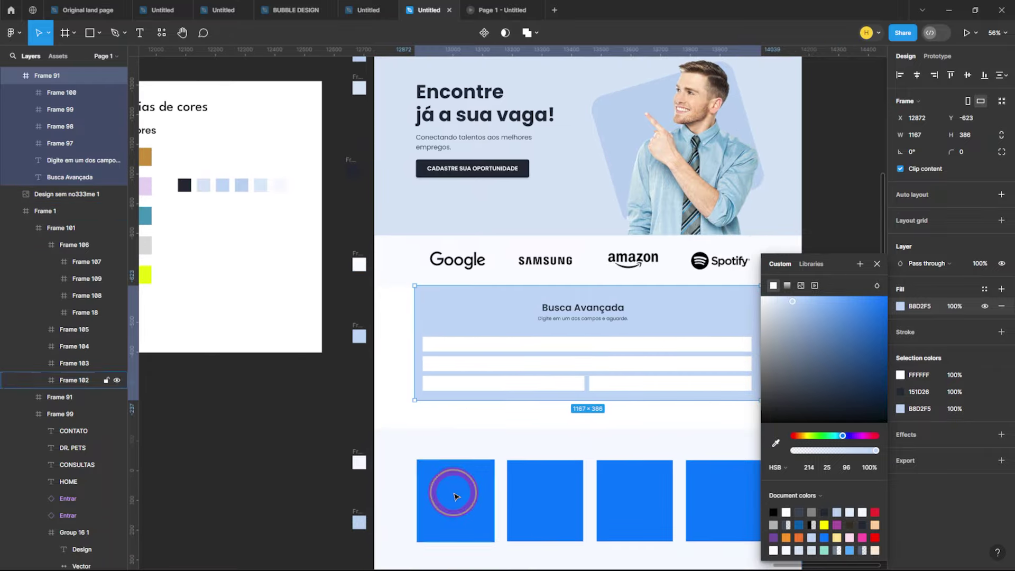
left_click(451, 490)
left_click(543, 527, "shift")
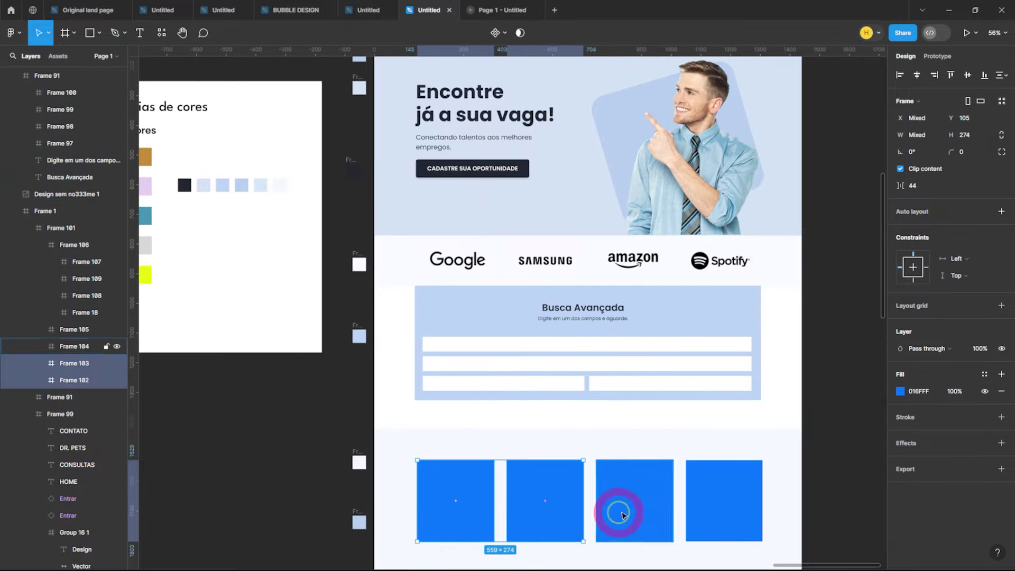
left_click(612, 503, "shift")
left_click(702, 502, "shift")
left_click(902, 394)
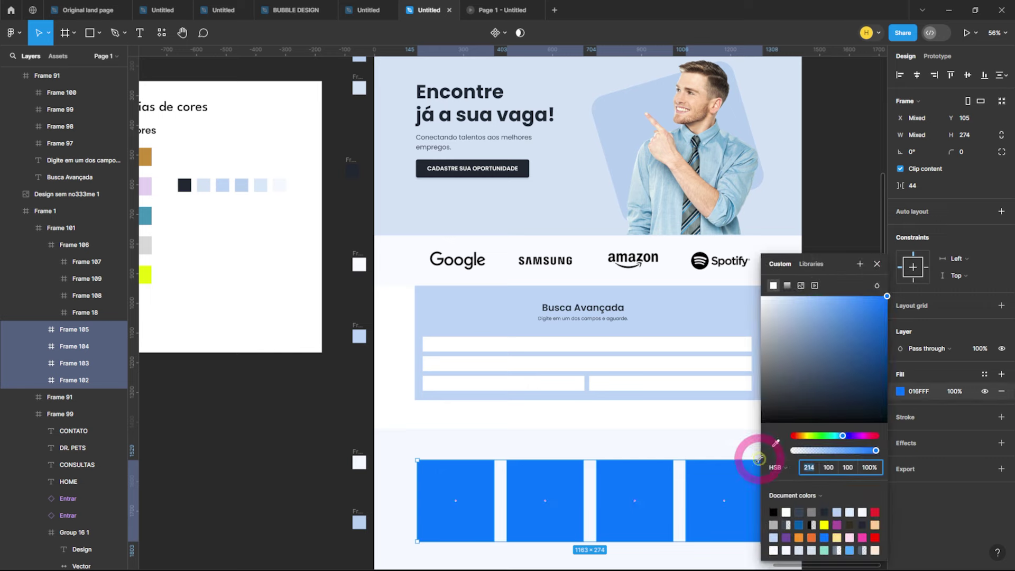
left_click(776, 443)
left_click(362, 524)
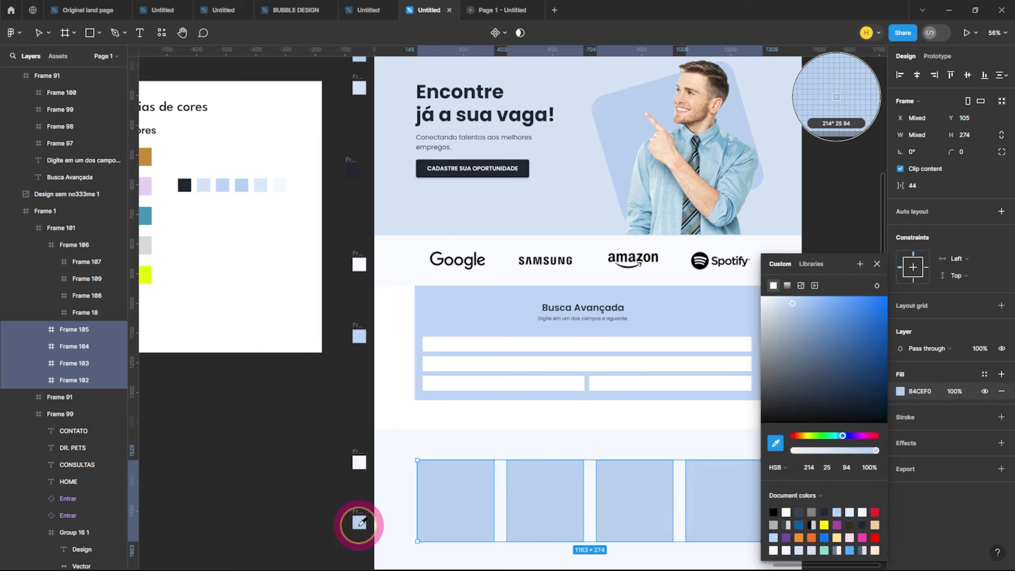
left_click(295, 487)
Step: Review the recolored landing page against the blue palette row and the HSB ranges of the six color categories
scroll(418, 452, "down", 4)
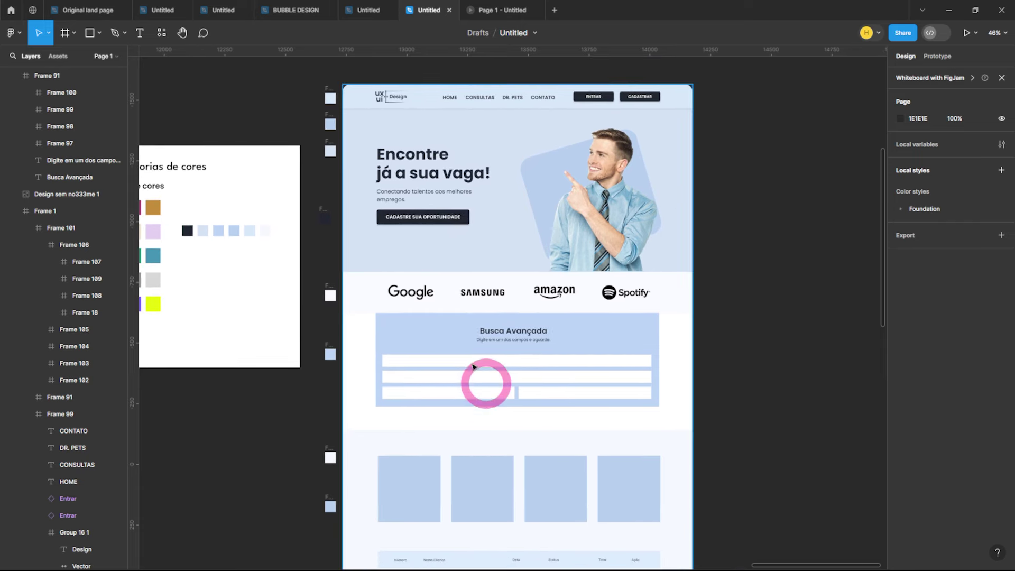
scroll(560, 343, "down", 3)
scroll(582, 365, "down", 2)
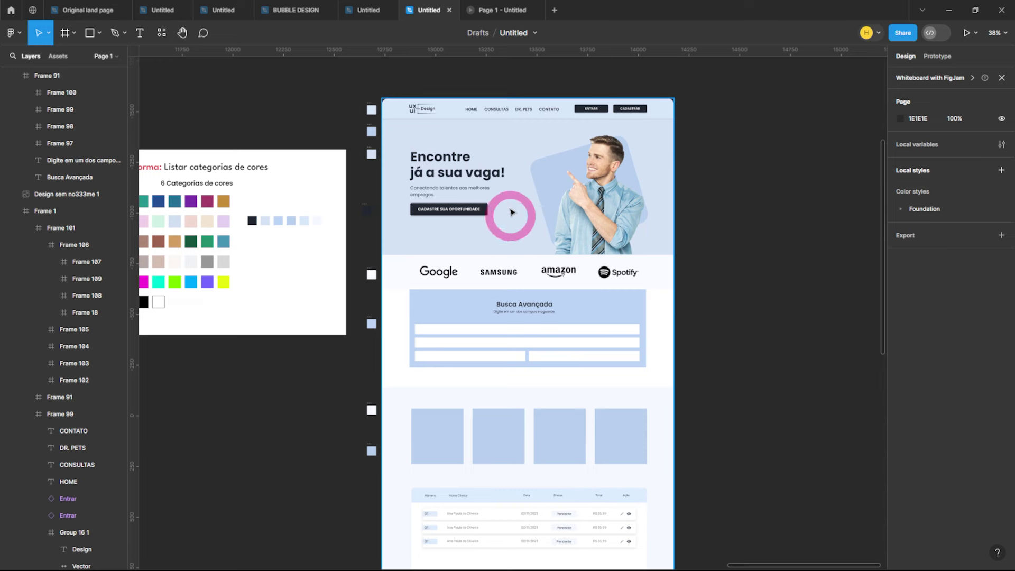
scroll(508, 95, "up", 3)
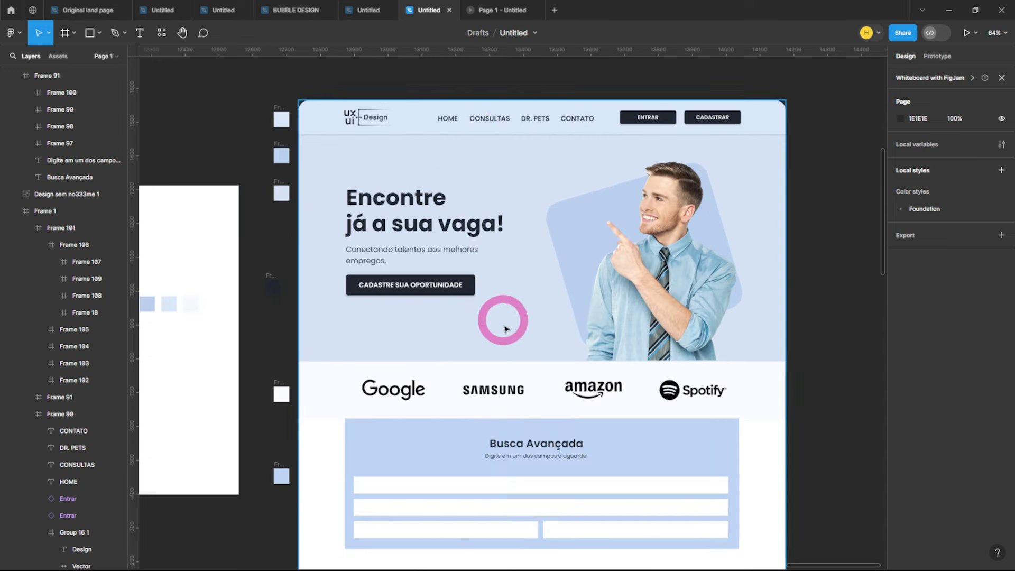
scroll(499, 329, "left", 5)
scroll(302, 285, "up", 4)
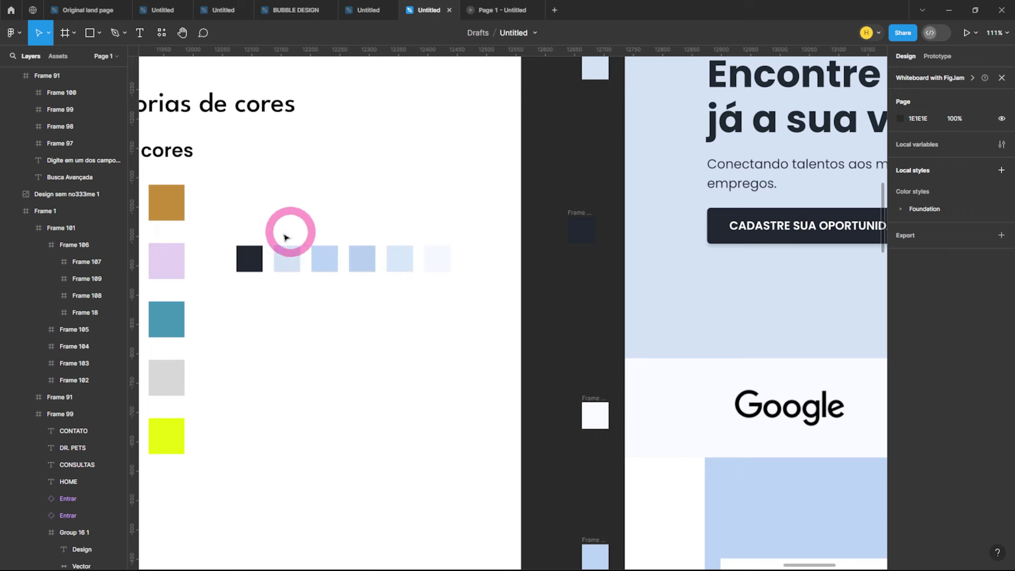
scroll(316, 276, "left", 1)
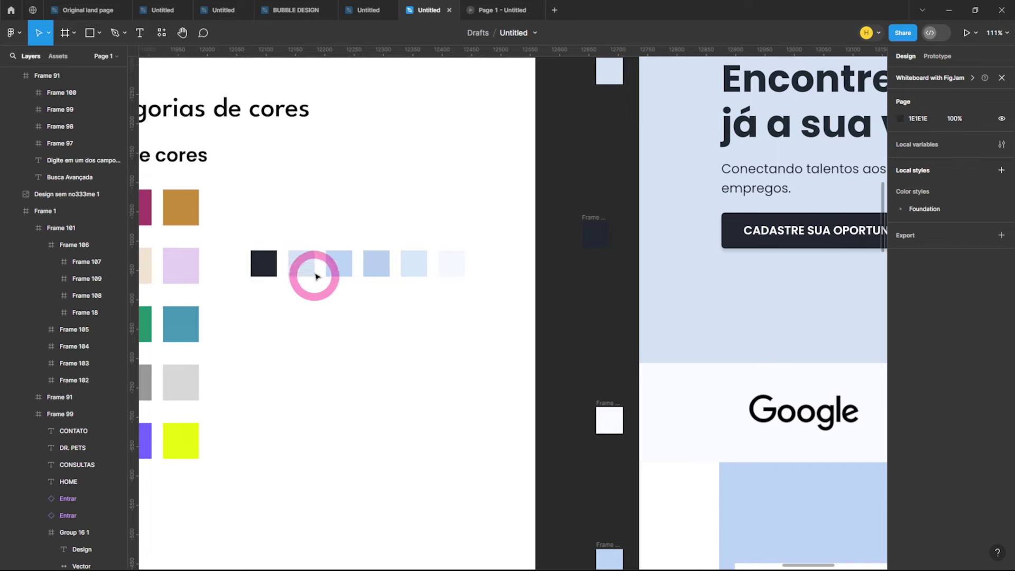
scroll(303, 273, "left", 5)
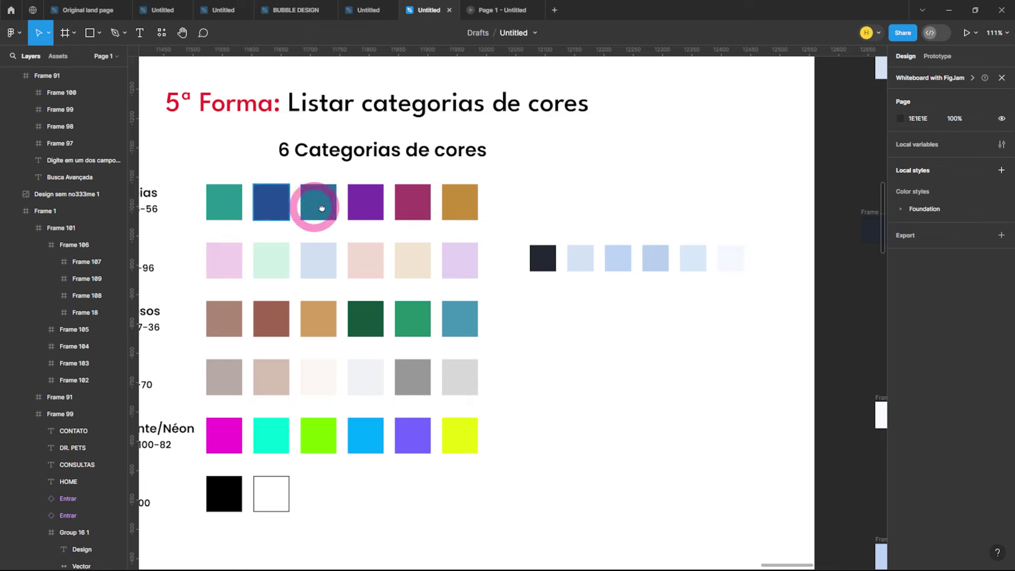
scroll(321, 207, "left", 1)
scroll(265, 315, "left", 3)
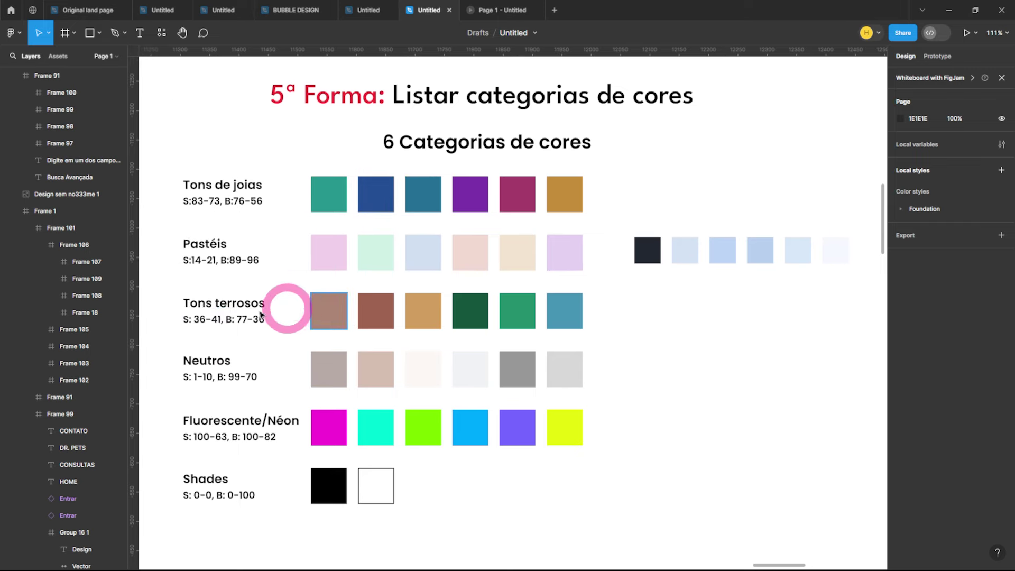
scroll(529, 332, "right", 6)
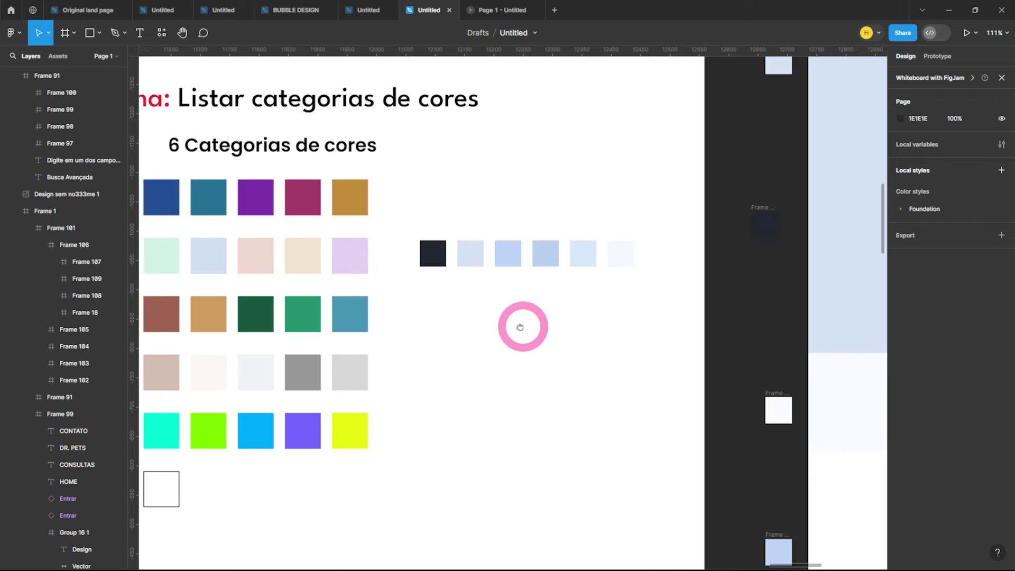
scroll(518, 327, "right", 1)
scroll(402, 336, "right", 5)
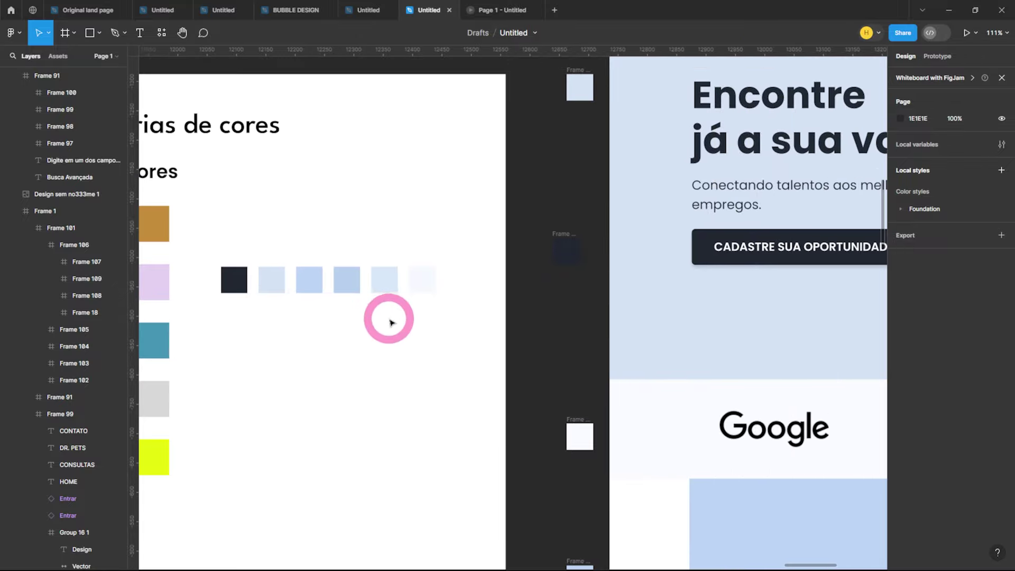
Step: Delete the whole column of reference color swatches beside the landing page
scroll(390, 317, "down", 5)
scroll(546, 312, "down", 3)
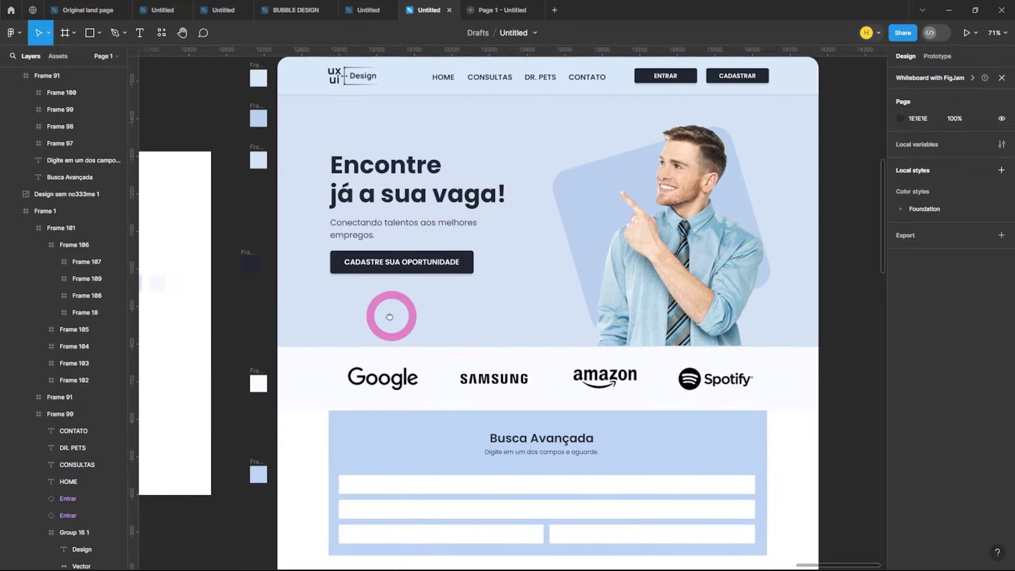
scroll(487, 284, "down", 3)
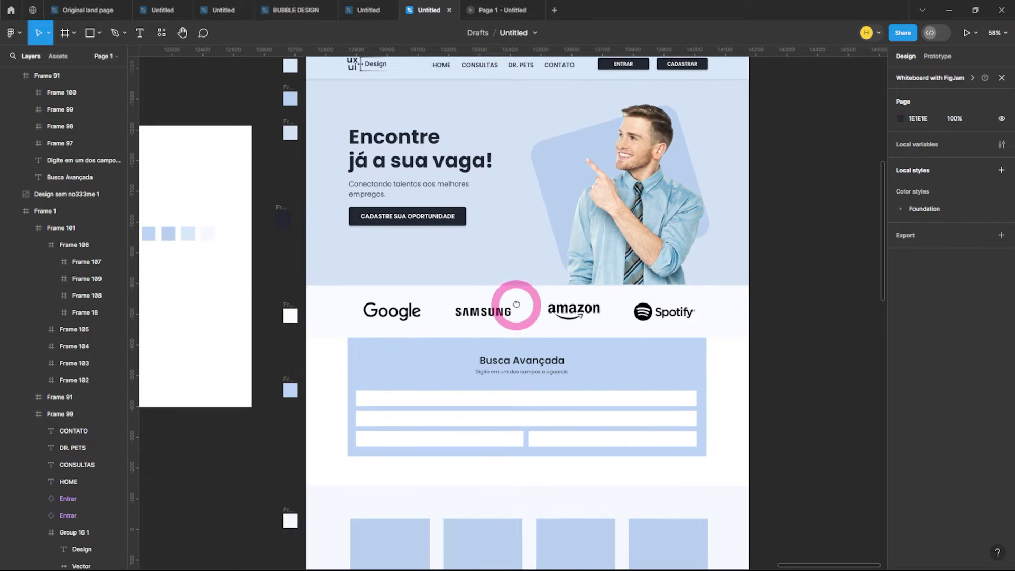
scroll(516, 295, "down", 3)
scroll(533, 306, "up", 2)
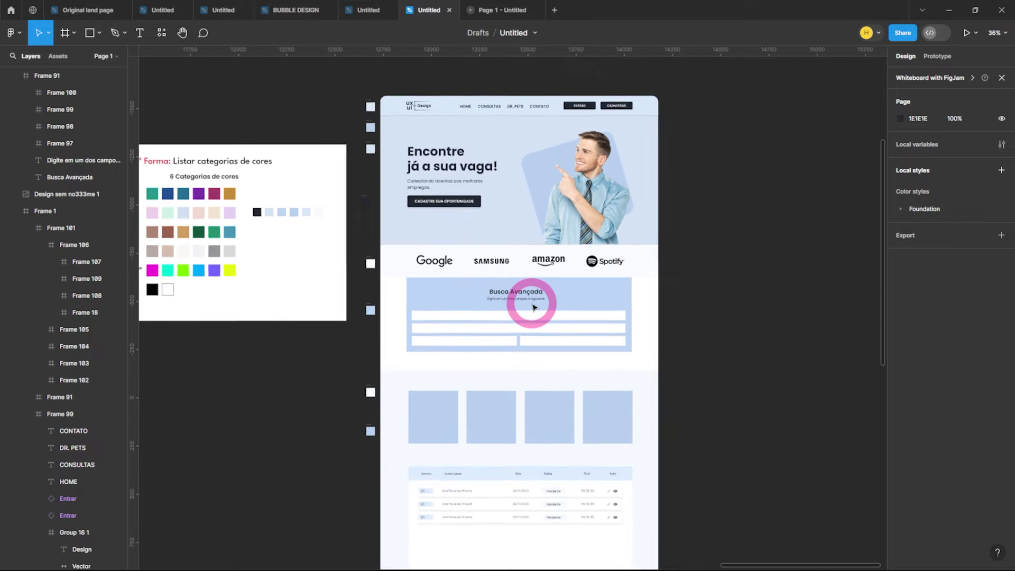
scroll(359, 114, "up", 1)
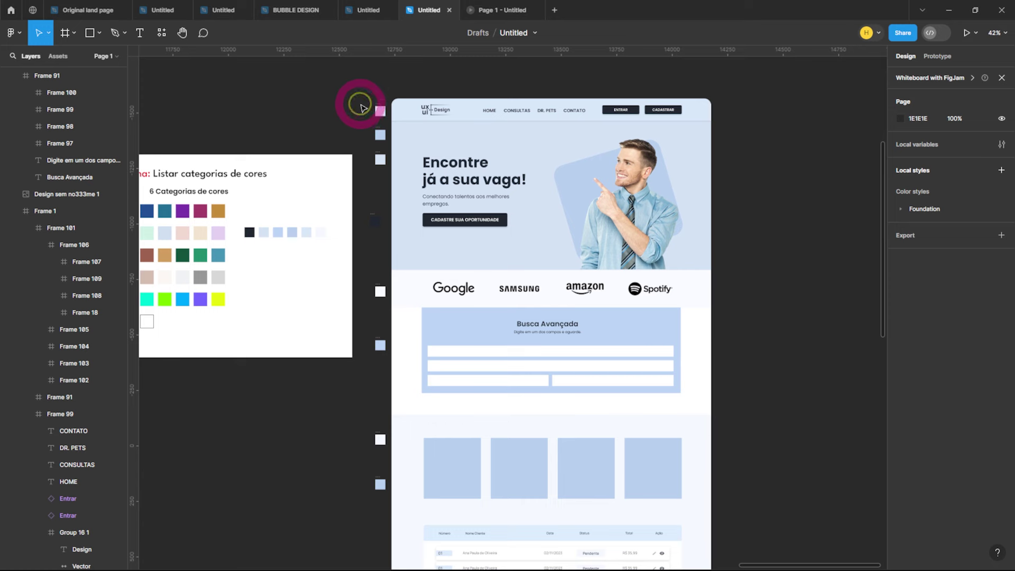
left_click_drag(361, 103, 386, 501)
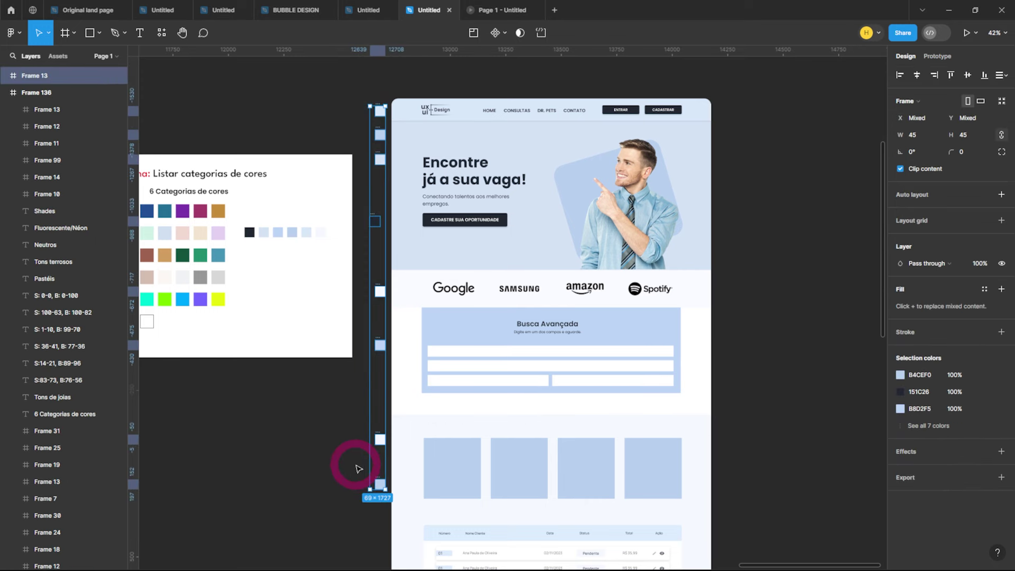
key("Delete")
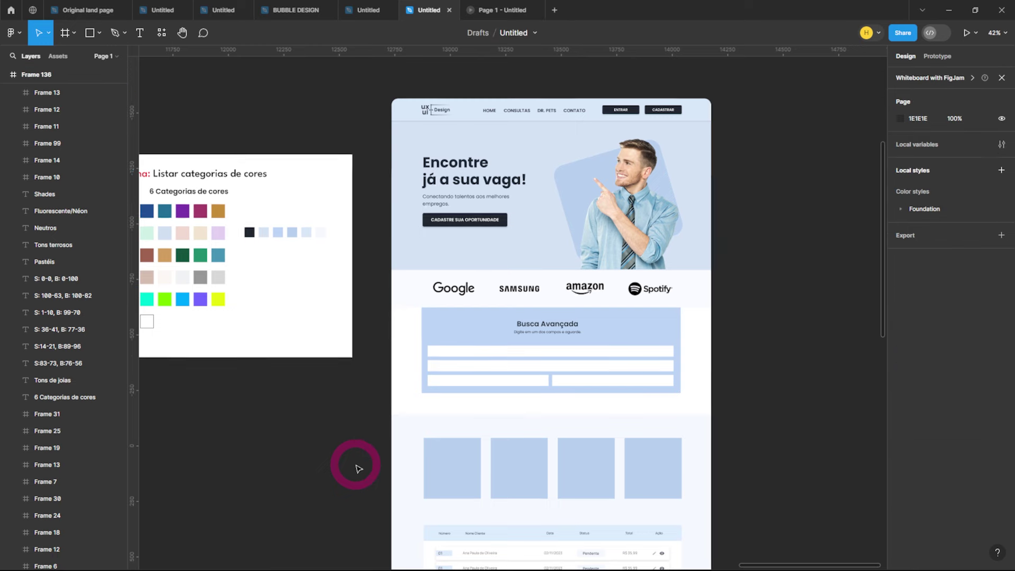
Step: Move the color categories frame farther away from the landing page, to X 10366 and Y -1423
left_click(330, 201)
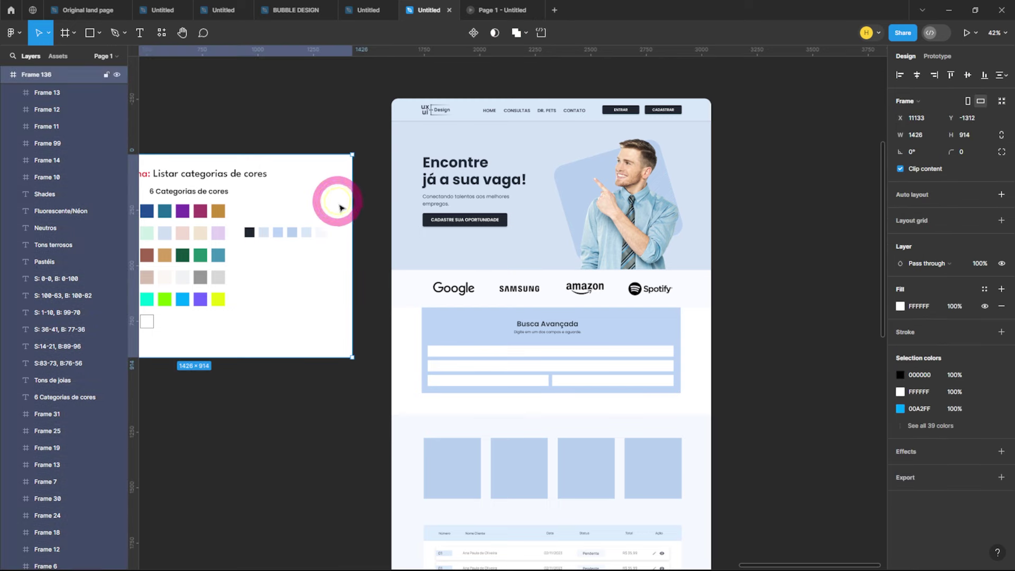
scroll(447, 291, "down", 3)
left_click_drag(326, 292, 215, 206)
scroll(636, 252, "up", 5)
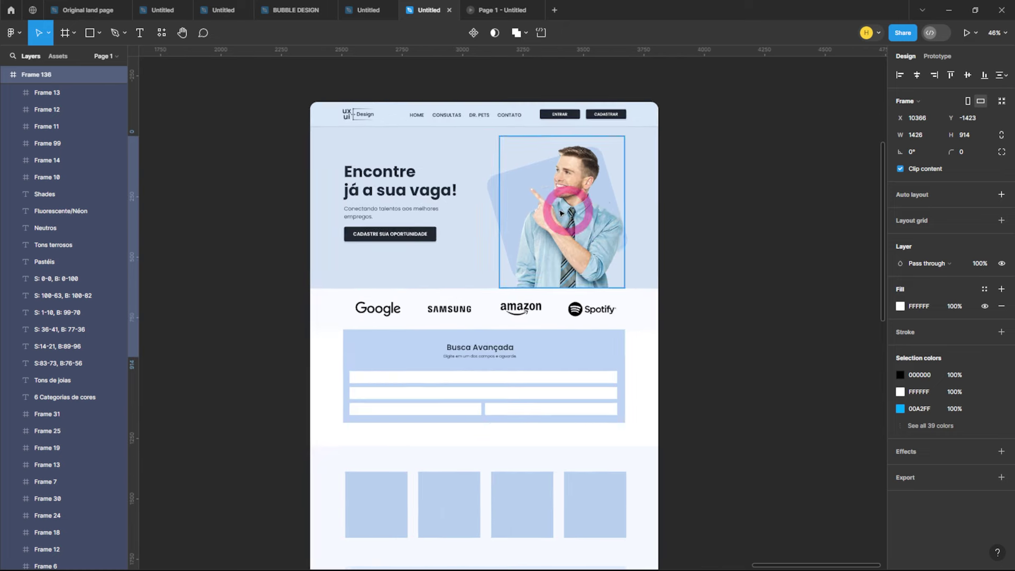
scroll(437, 195, "down", 6)
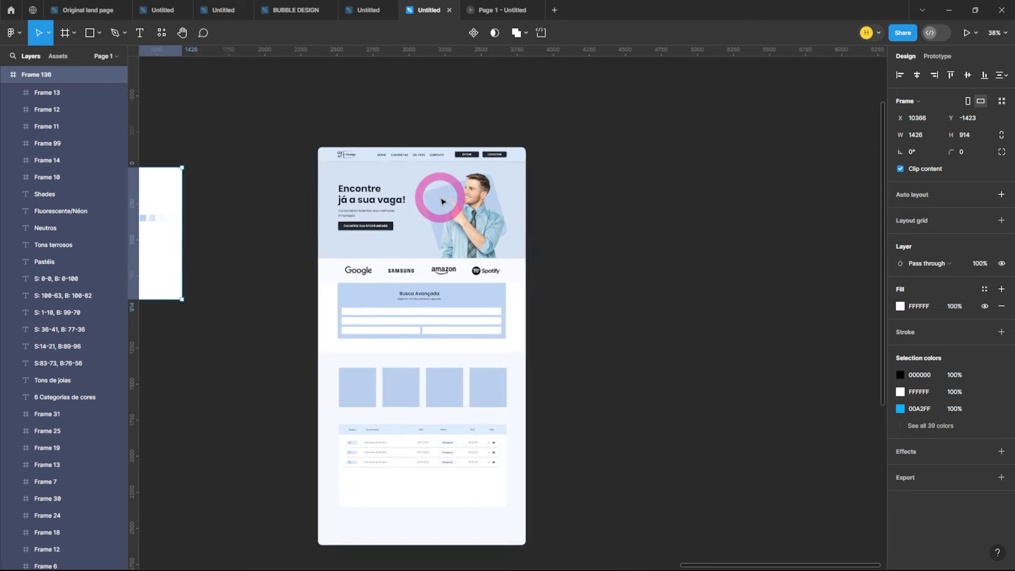
left_click(331, 344)
left_click_drag(325, 340, 571, 331)
key("ctrl+z")
left_click(281, 125)
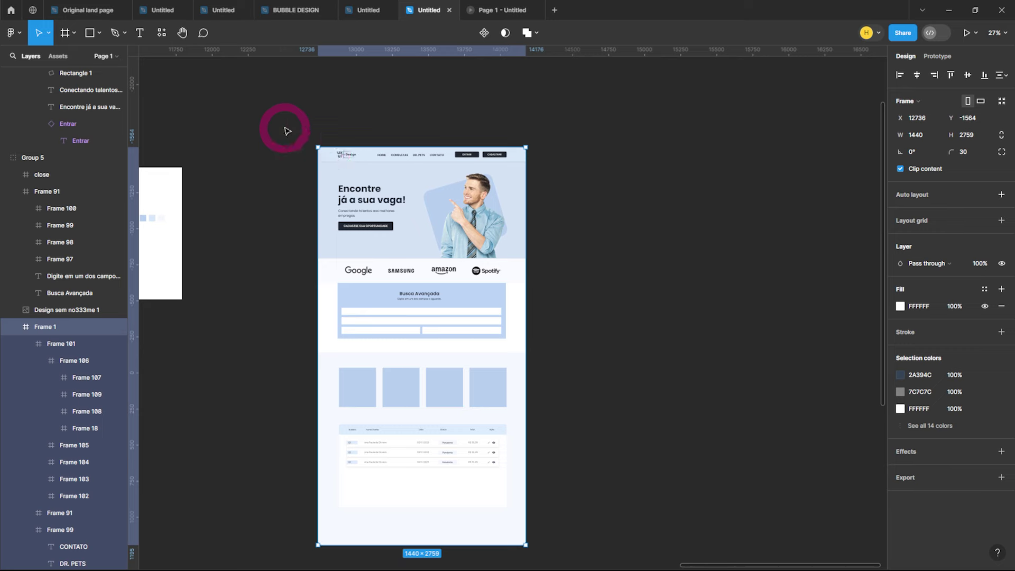
Step: Duplicate the whole landing page group and place the copy directly to the right of the original
left_click_drag(433, 346, 587, 550)
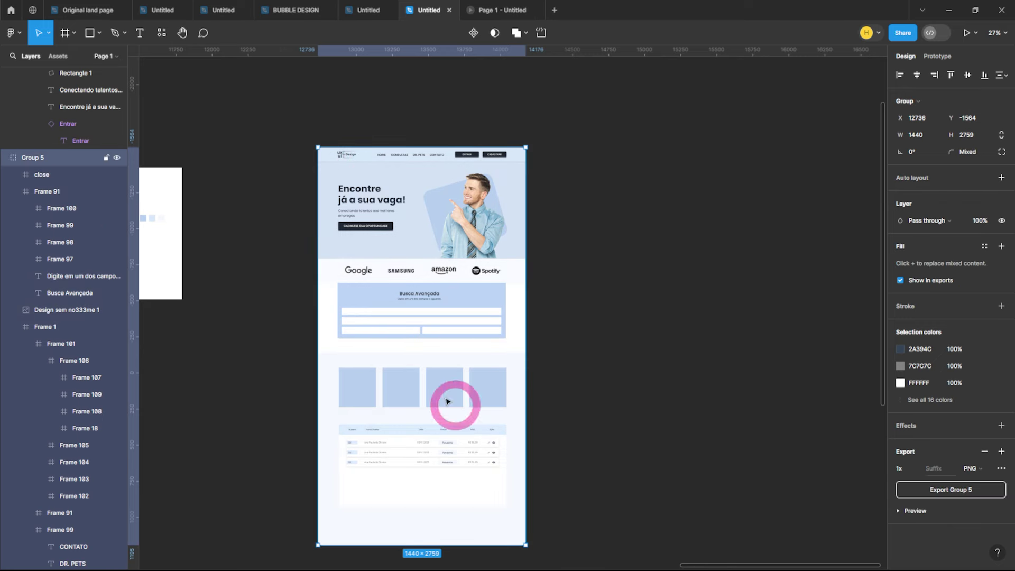
left_click_drag(432, 350, 597, 347)
left_click(786, 310)
scroll(669, 281, "right", 3)
scroll(668, 281, "down", 1)
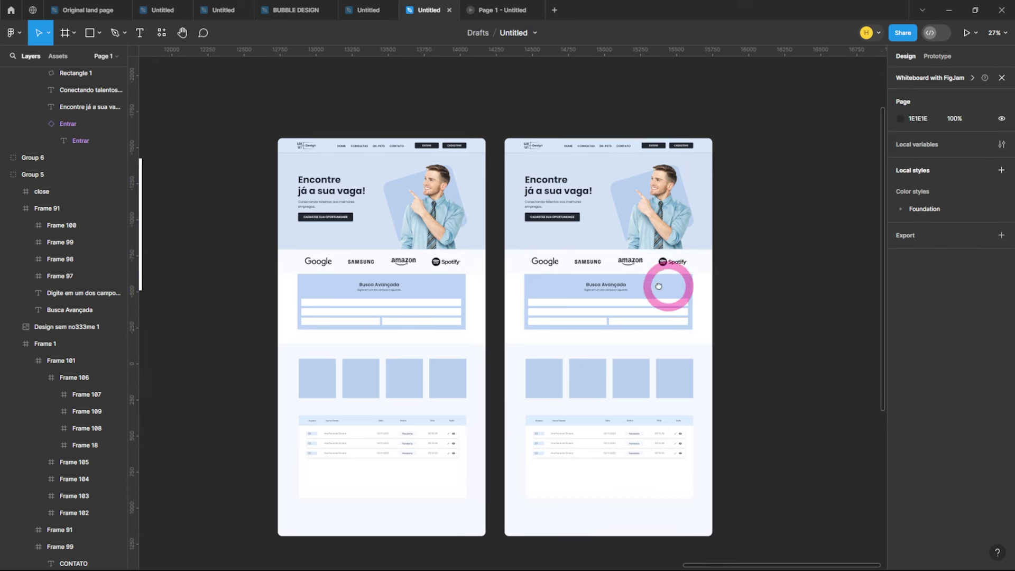
Step: Shift the hue of the copied page's hero section fill to 61, giving the pale yellow F4F5D2
scroll(546, 220, "up", 3)
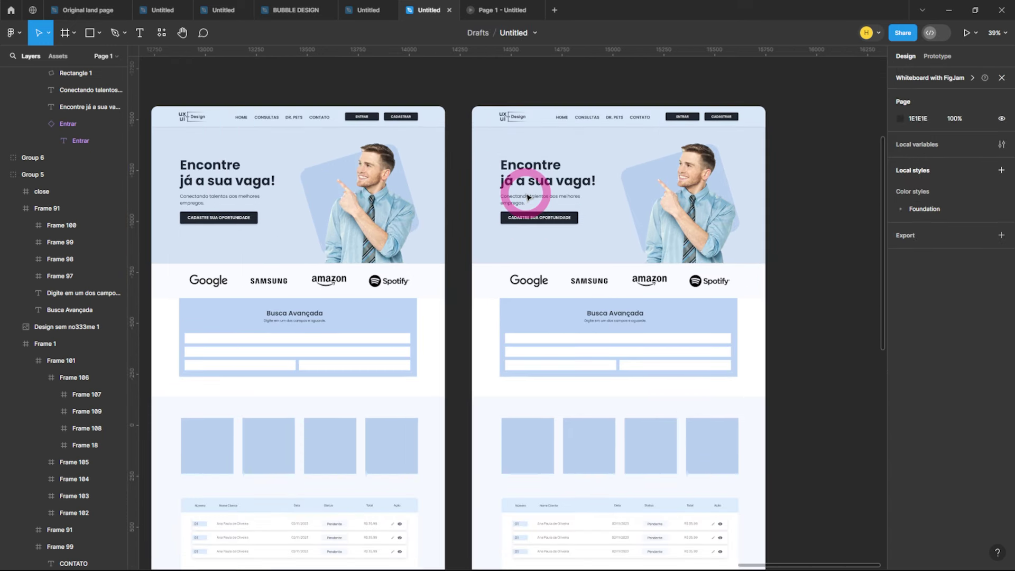
left_click(494, 133)
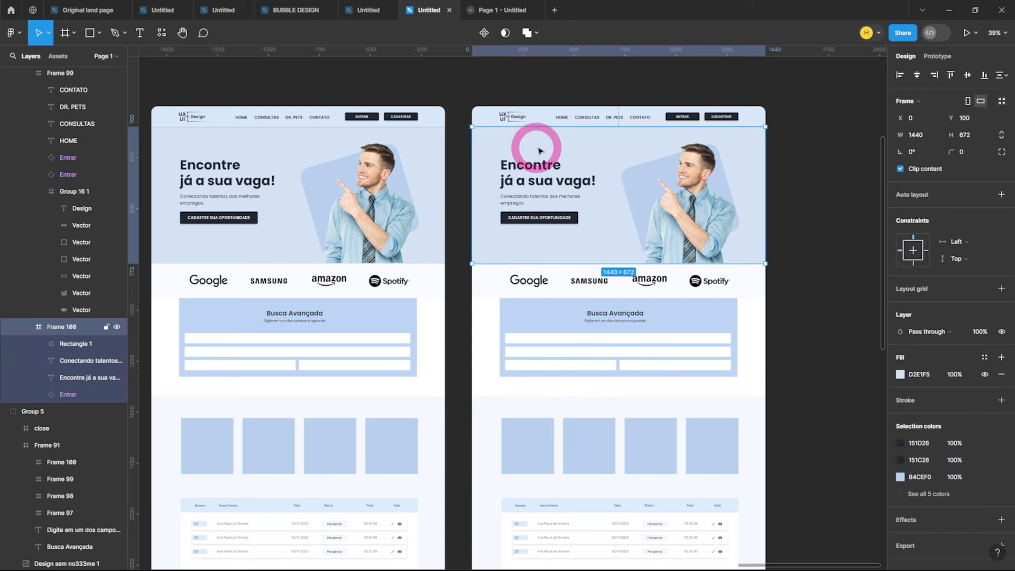
left_click(901, 376)
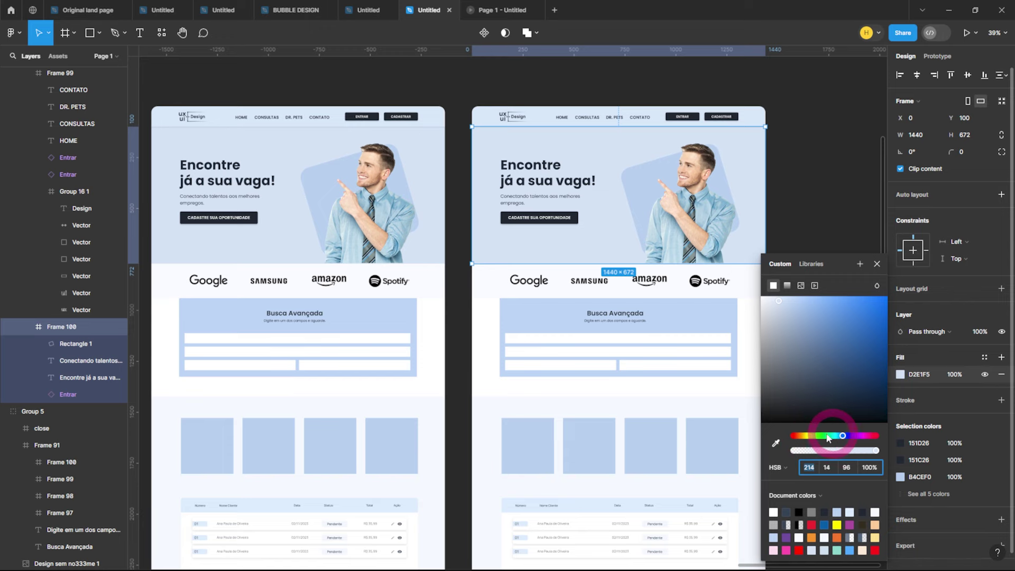
left_click_drag(841, 437, 808, 436)
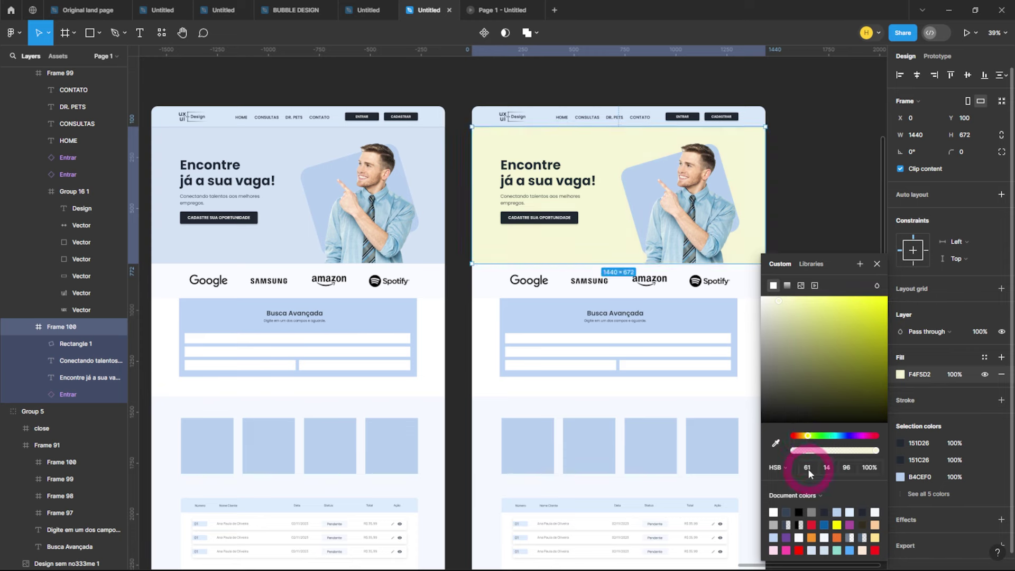
left_click(877, 264)
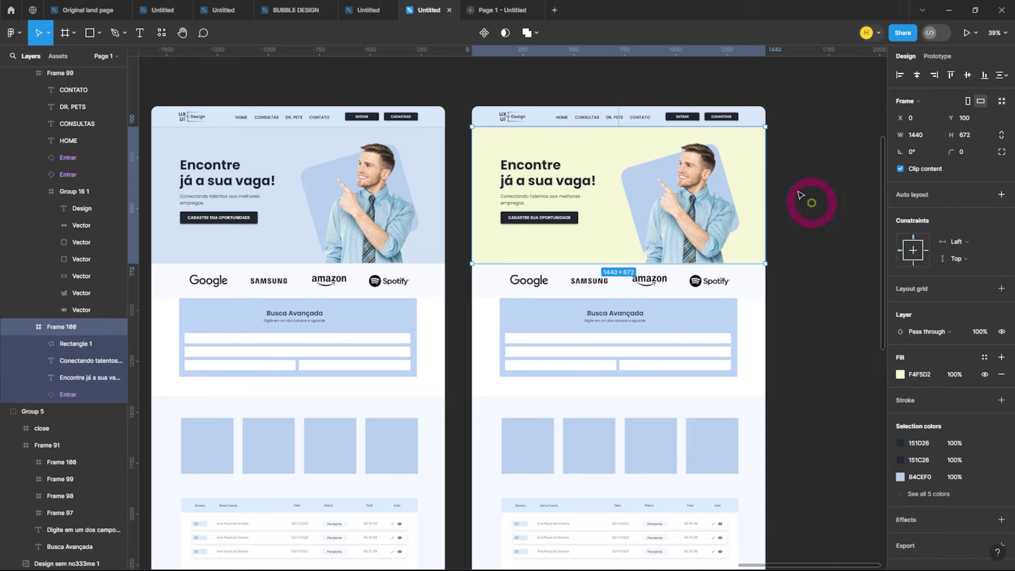
Step: Set the fill hue of the copied page's header bar to 61, keeping saturation 14 and brightness 98
left_click(544, 112)
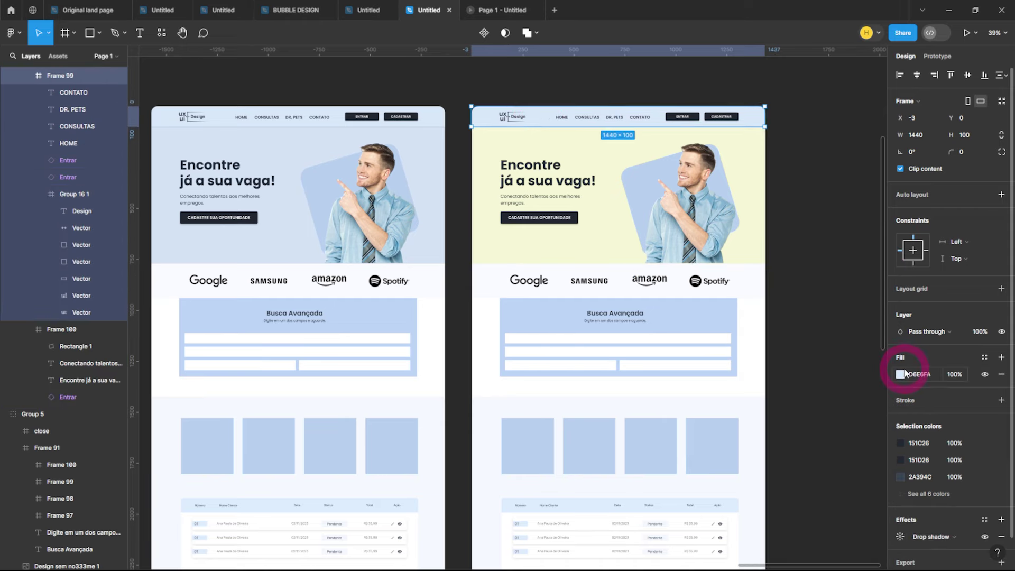
left_click(901, 374)
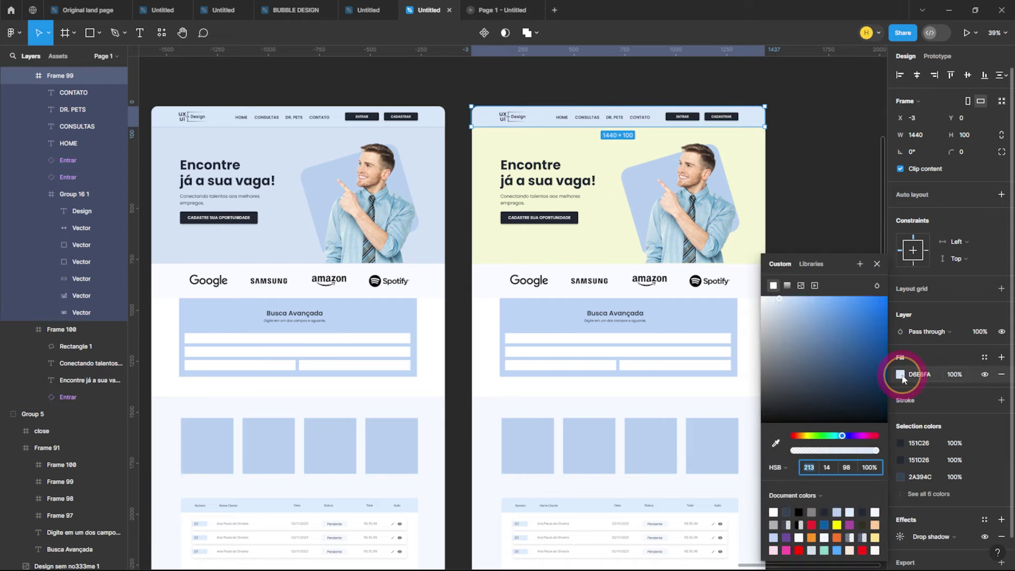
left_click(810, 468)
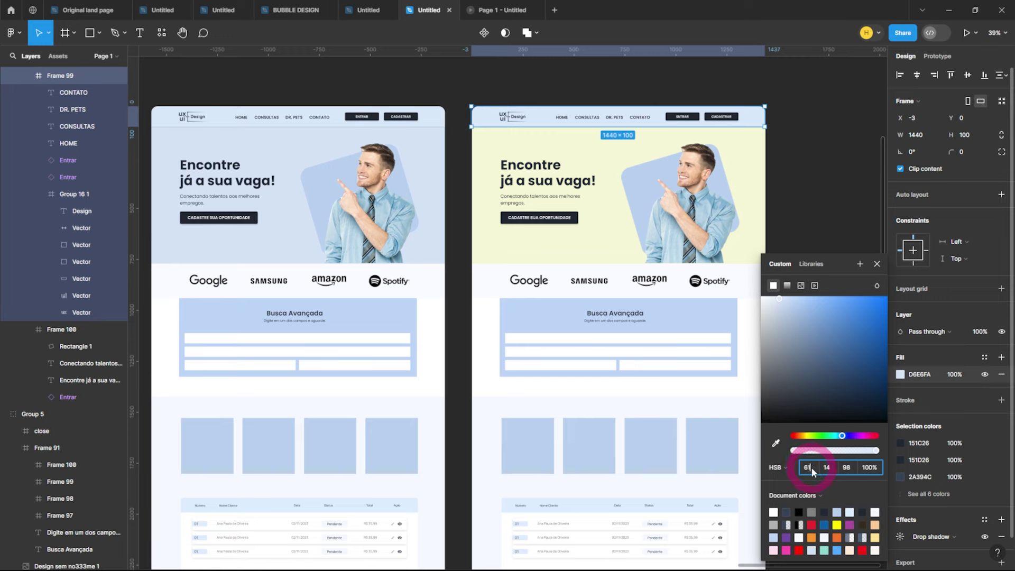
key("Return")
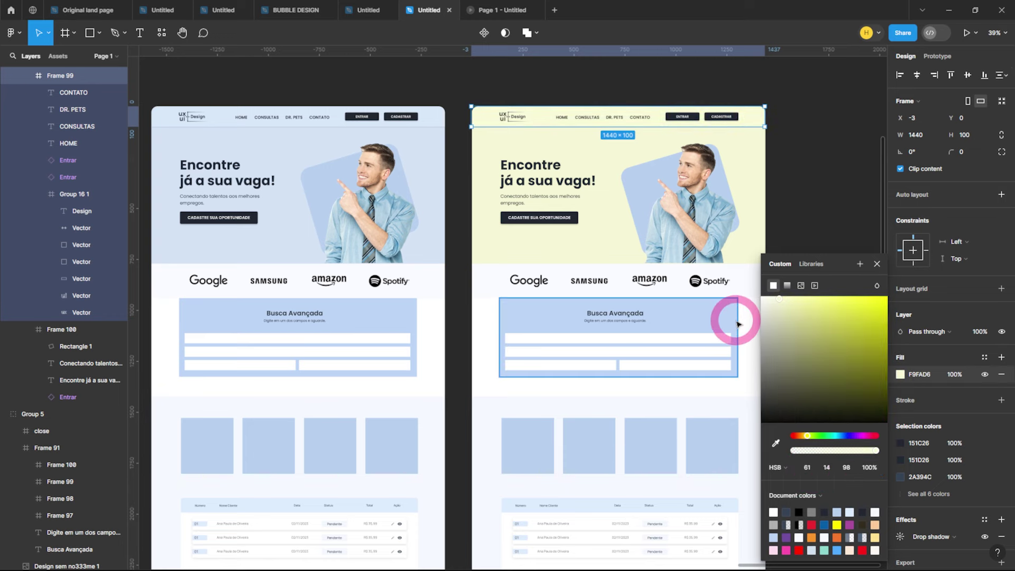
Step: Set the fill hue of the copied page's CADASTRE SUA OPORTUNIDADE button to 61
left_click(568, 219)
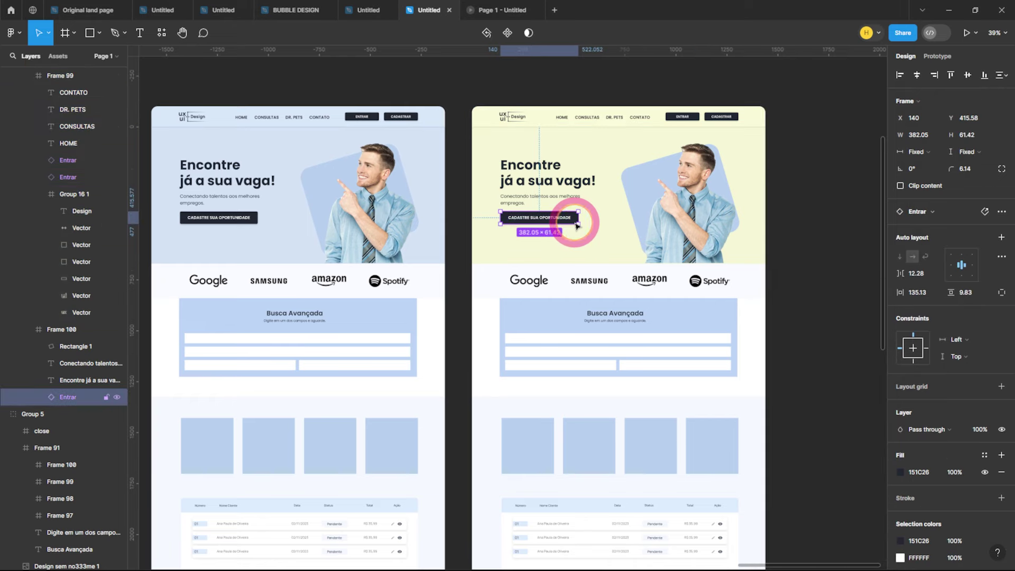
left_click(904, 431)
left_click(901, 472)
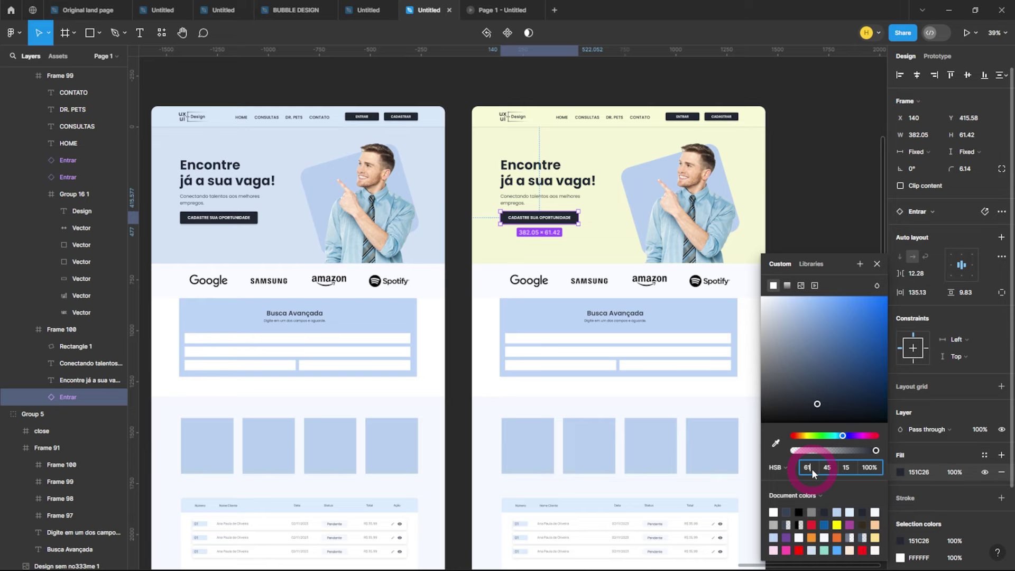
key("Return")
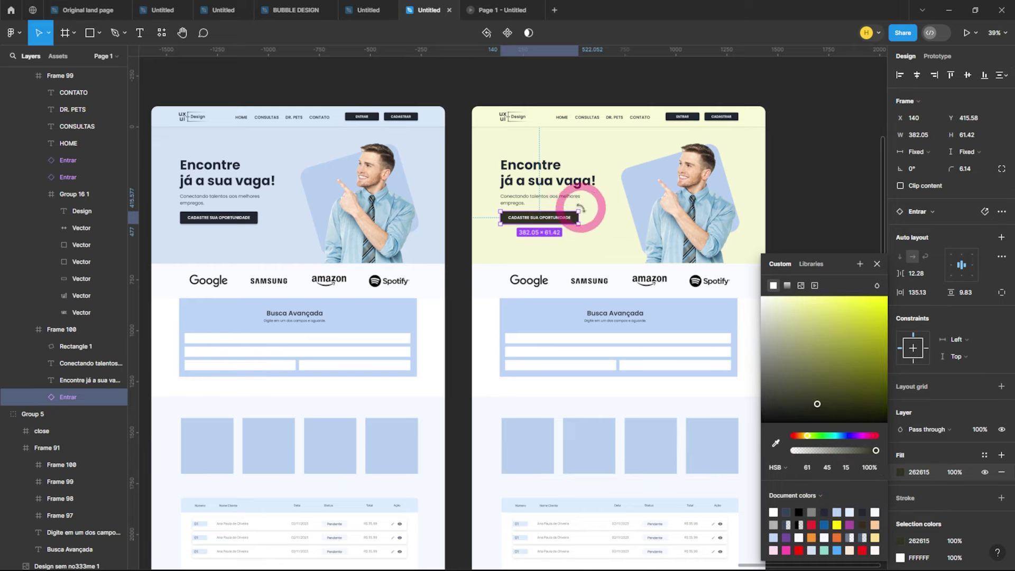
Step: Recolor the copied page's hero heading and subtitle with the dark tone 262615 sampled from the button, setting the hue to 61
scroll(485, 170, "up", 3)
left_click(552, 165)
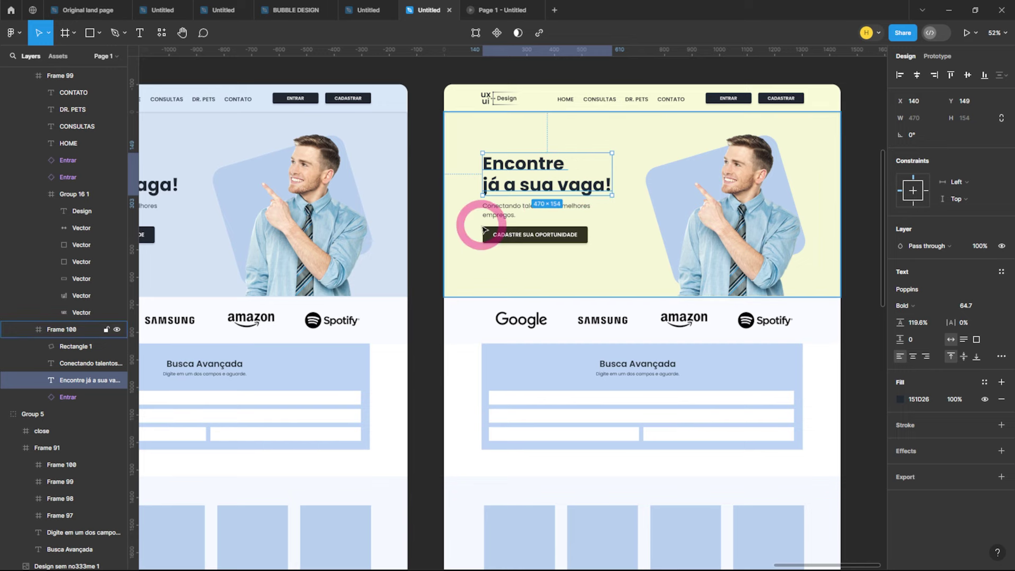
left_click(583, 238)
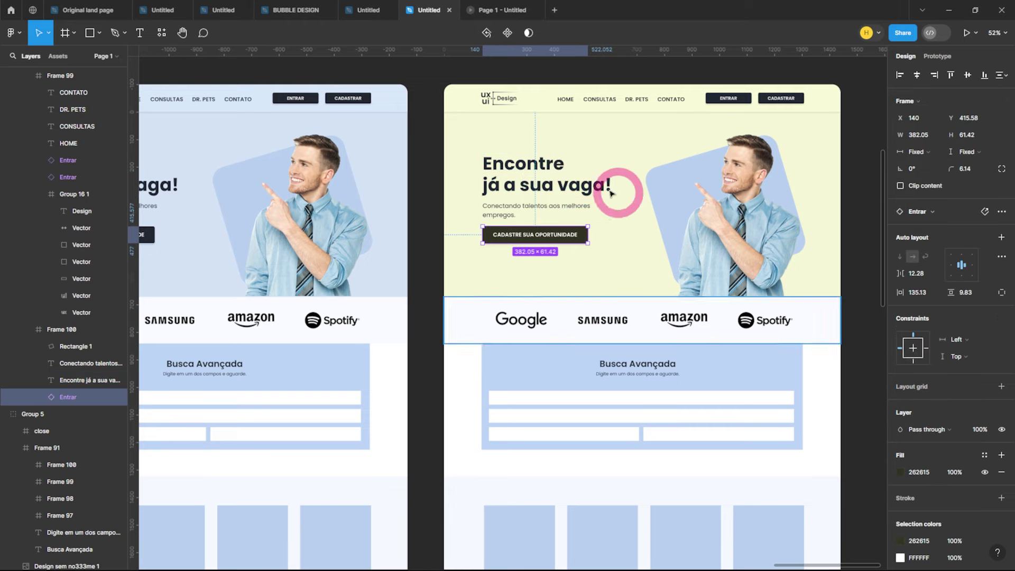
left_click(565, 181)
left_click(576, 210, "shift")
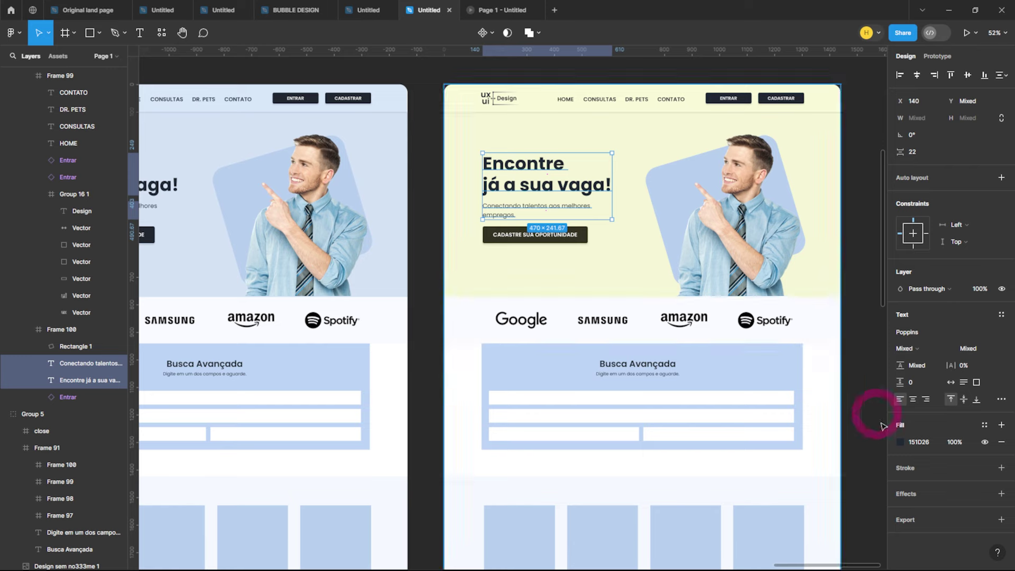
left_click(901, 441)
left_click(775, 443)
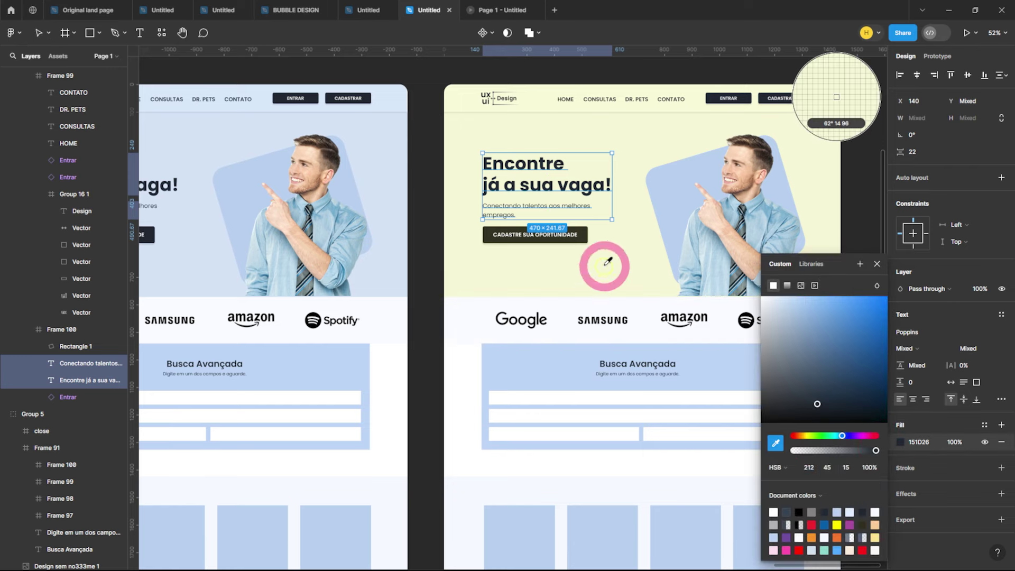
left_click(588, 237)
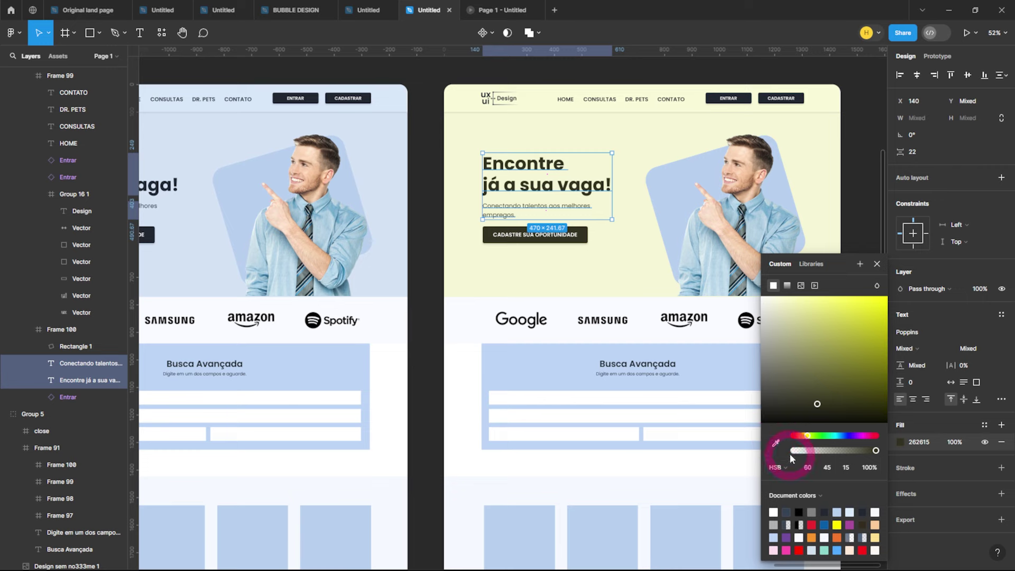
left_click(808, 469)
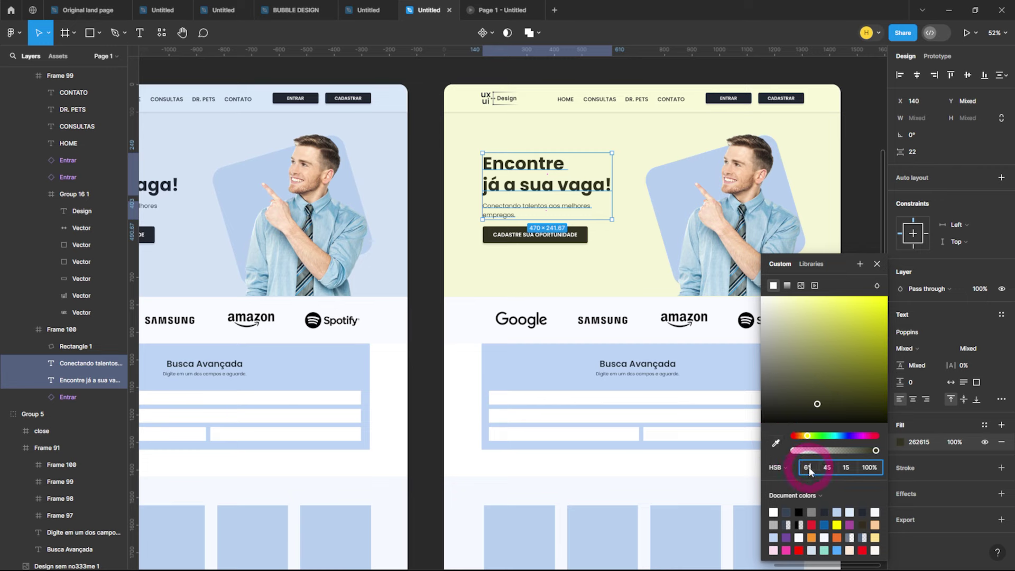
key("Return")
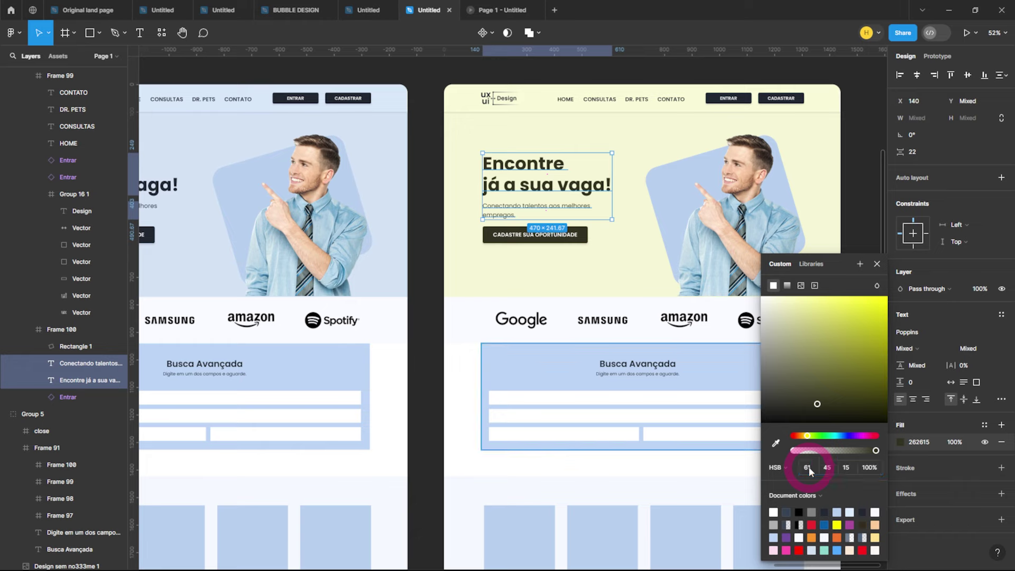
left_click(876, 265)
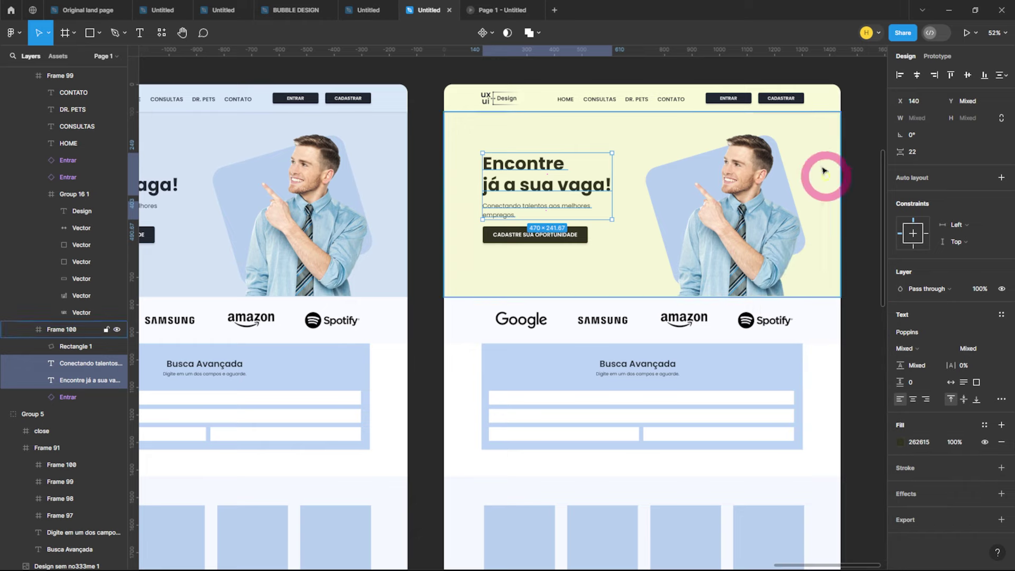
Step: Set the fill hue of both the ENTRAR and CADASTRAR buttons in the copied header to 61
left_click(799, 99)
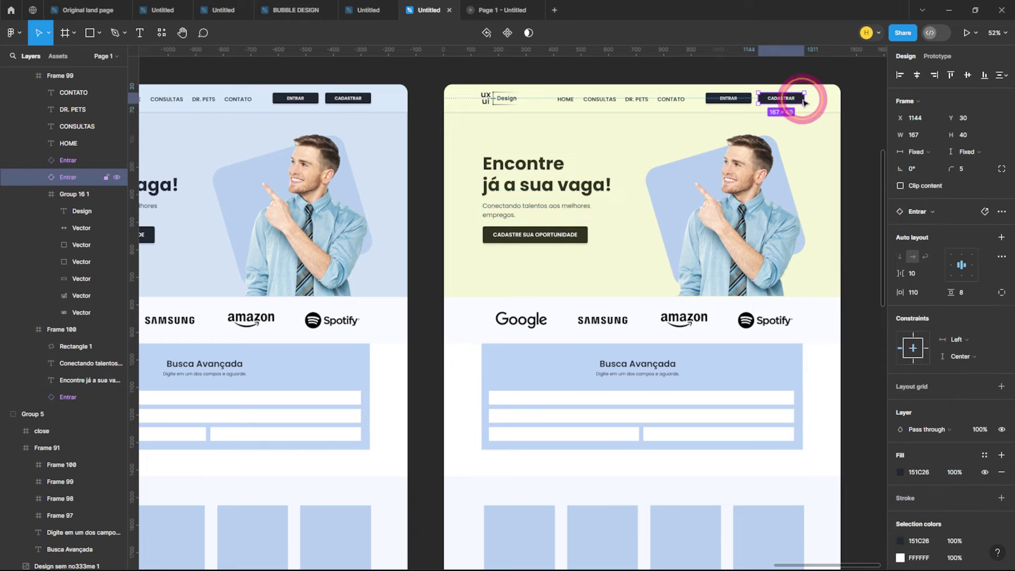
left_click(737, 99, "shift")
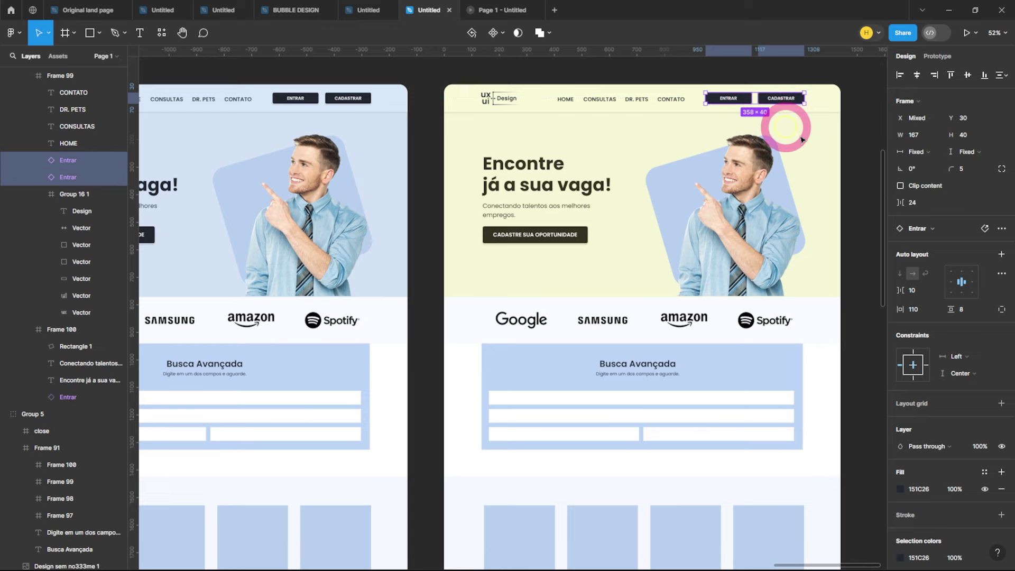
left_click(900, 489)
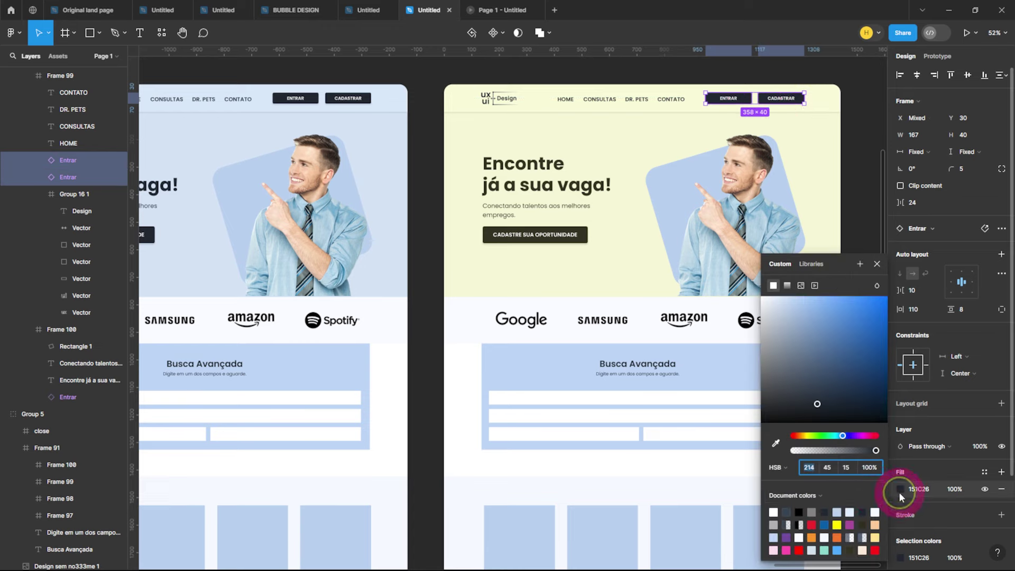
left_click(817, 468)
type("61")
key("Return")
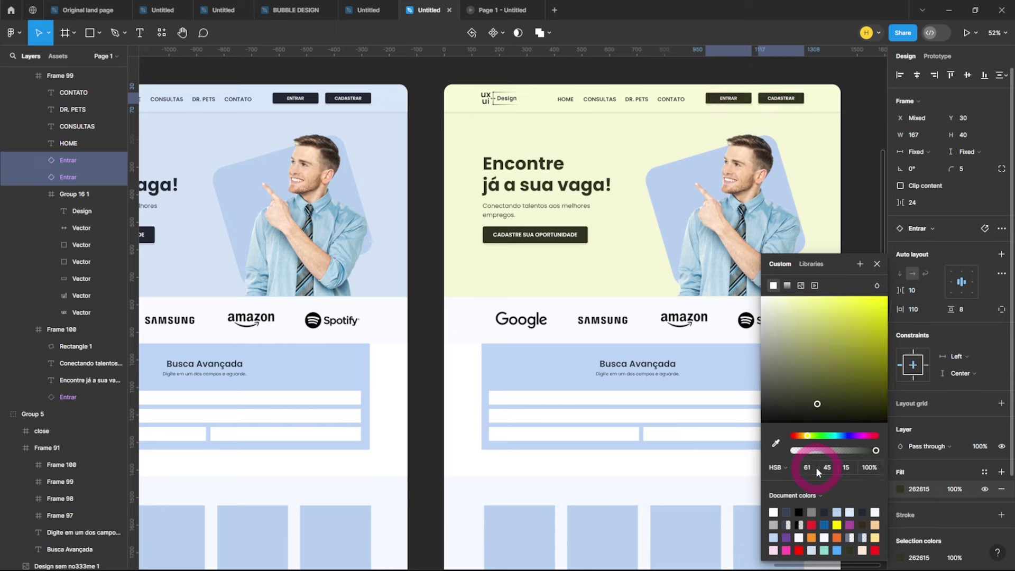
left_click(877, 264)
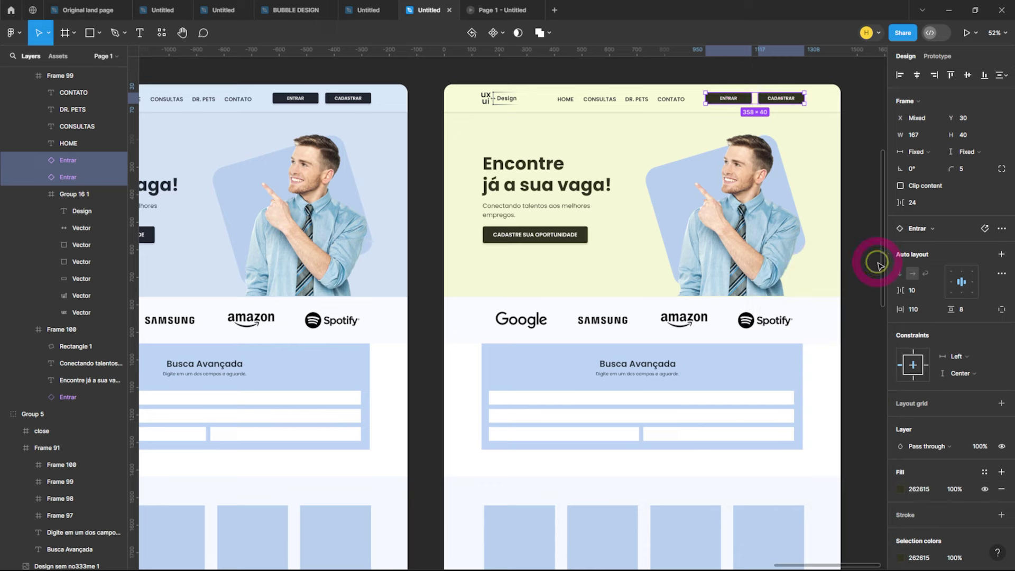
Step: Set the text fill hue of the HOME, CONSULTAS, DR. PETS and CONTATO links in the copied header to 61
left_click(570, 100)
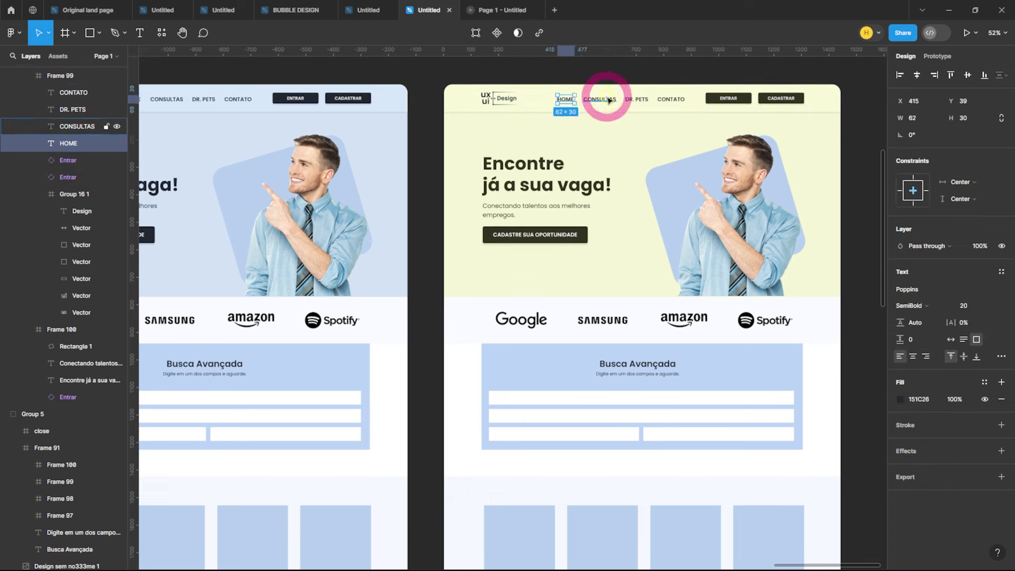
left_click(599, 99, "shift")
left_click(637, 100, "shift")
left_click(671, 100, "shift")
left_click(913, 349)
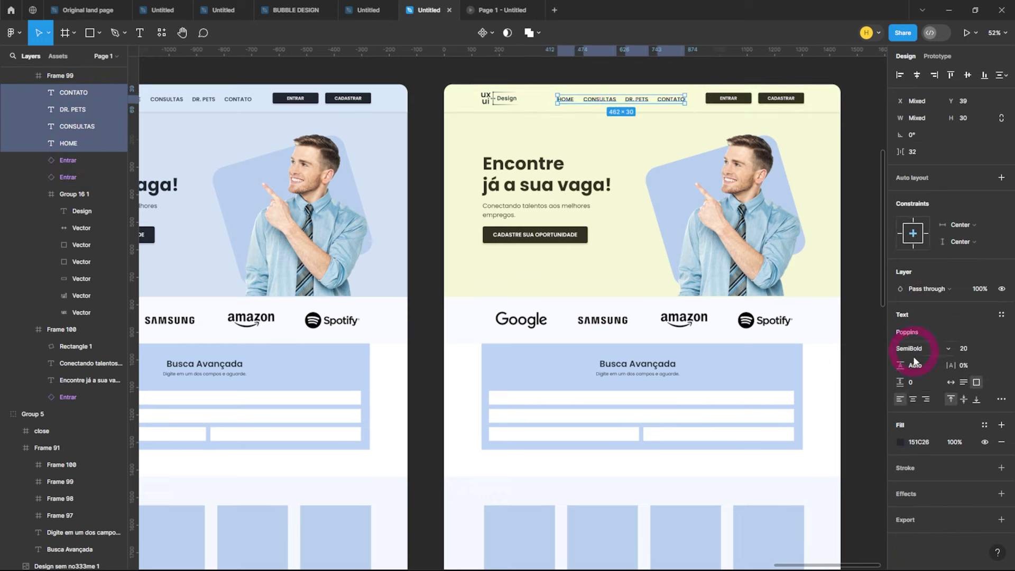
left_click(901, 442)
left_click(810, 469)
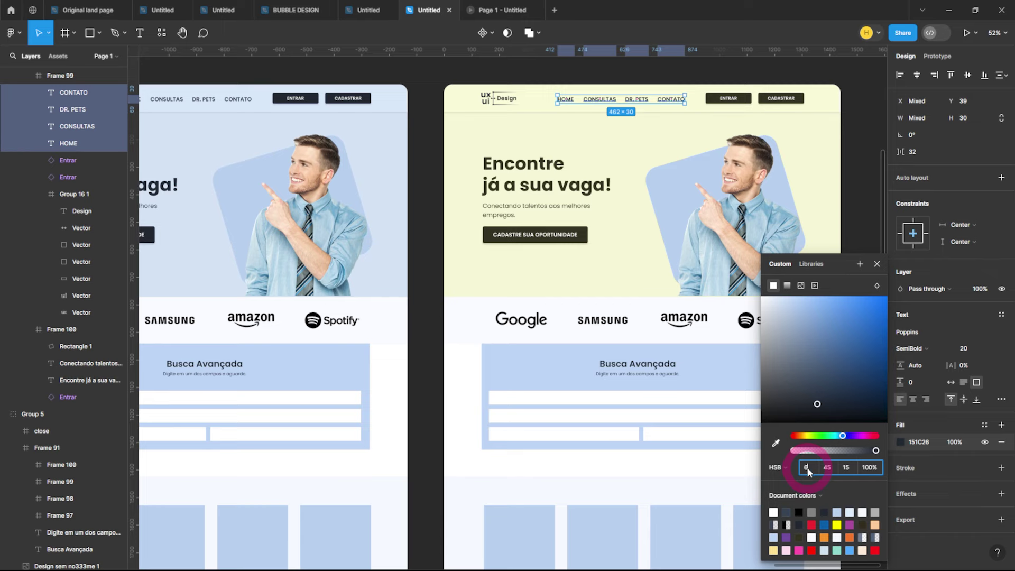
key("Return")
left_click(856, 338)
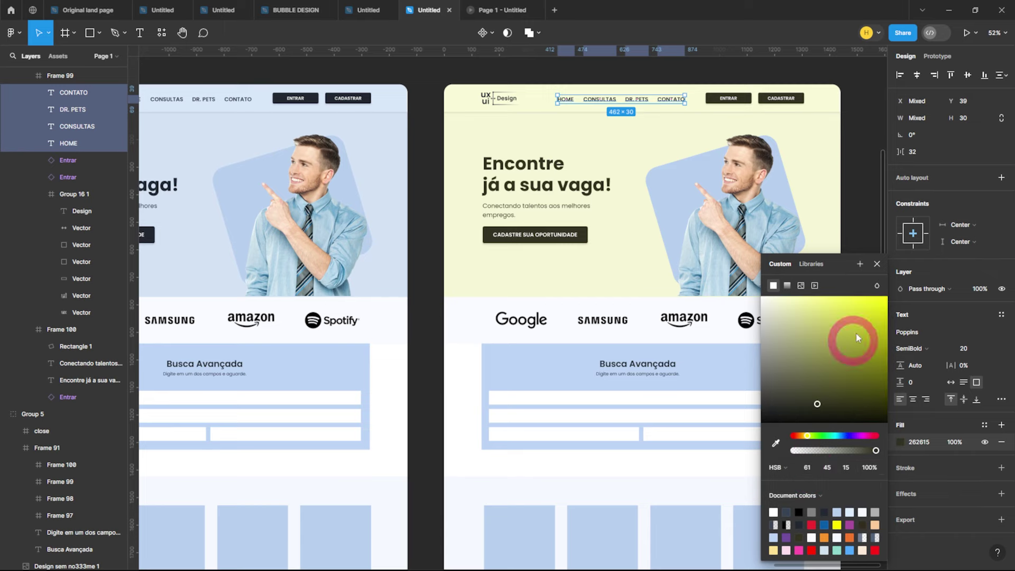
left_click(877, 264)
Step: Set the fill hue of the tilted rounded rectangle behind the man on the copied page to 61
left_click_drag(869, 249, 846, 243)
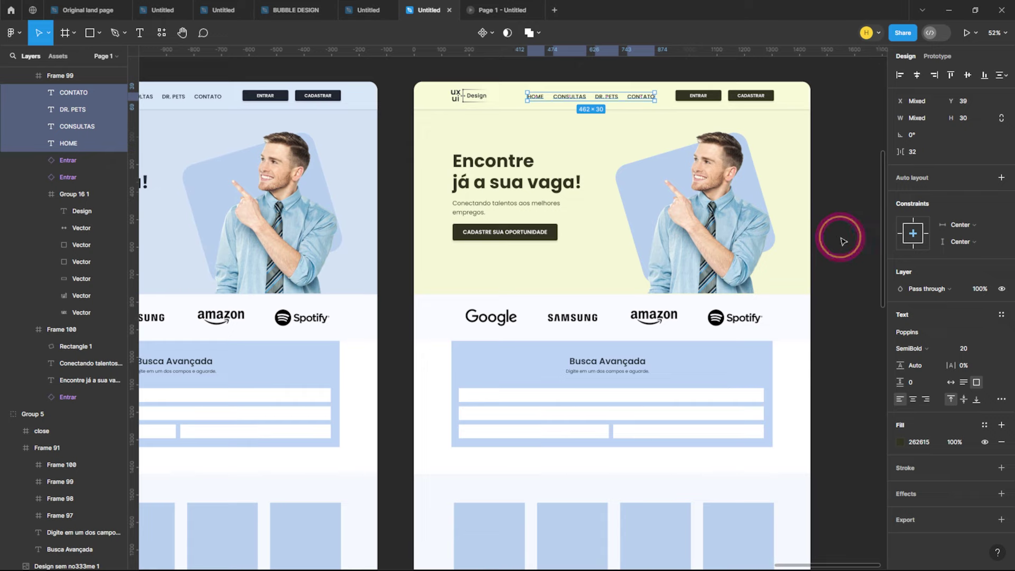
left_click(843, 241)
left_click(623, 173)
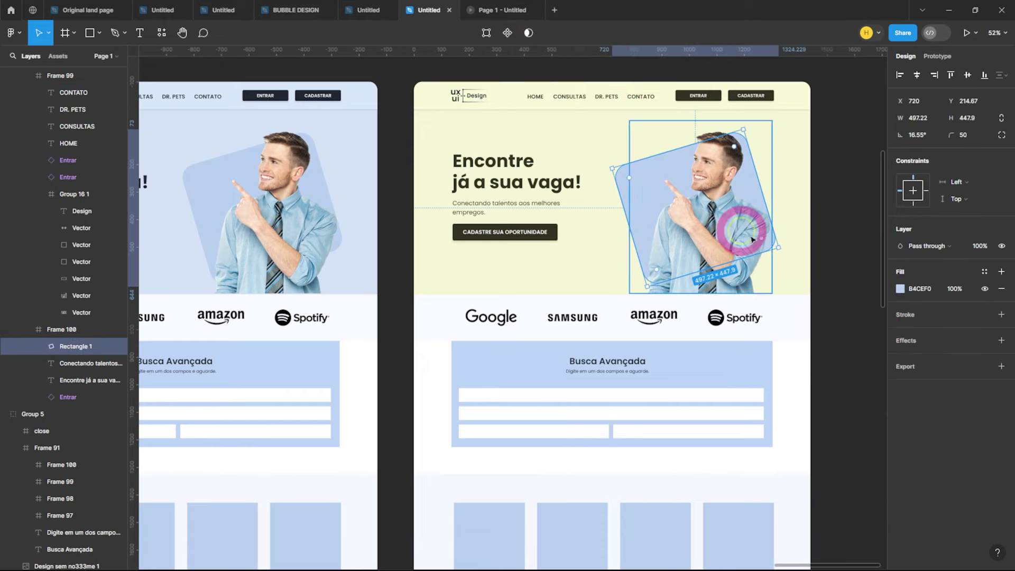
left_click(900, 290)
left_click(807, 468)
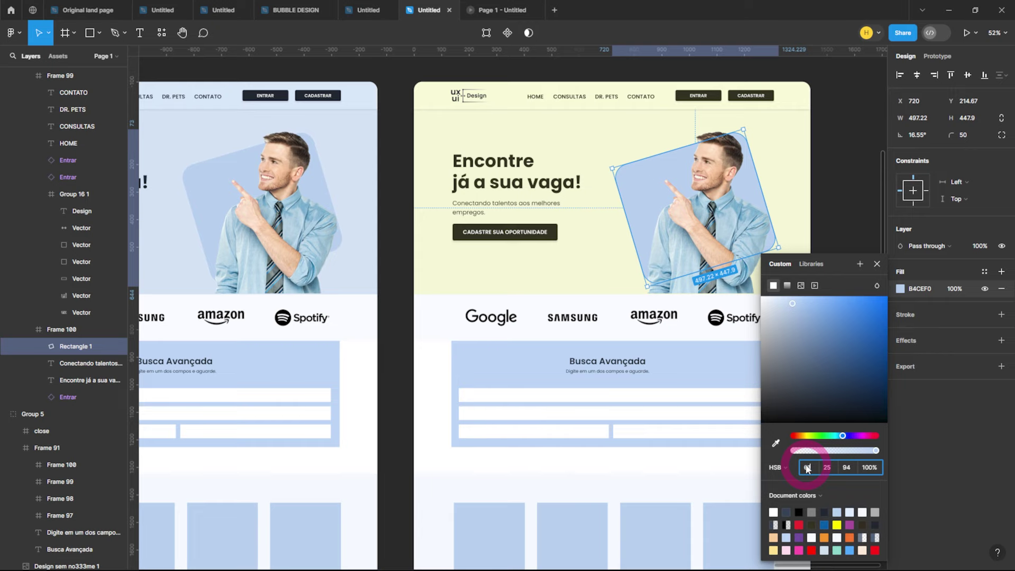
type("60")
key("Return")
left_click(840, 196)
left_click(850, 238)
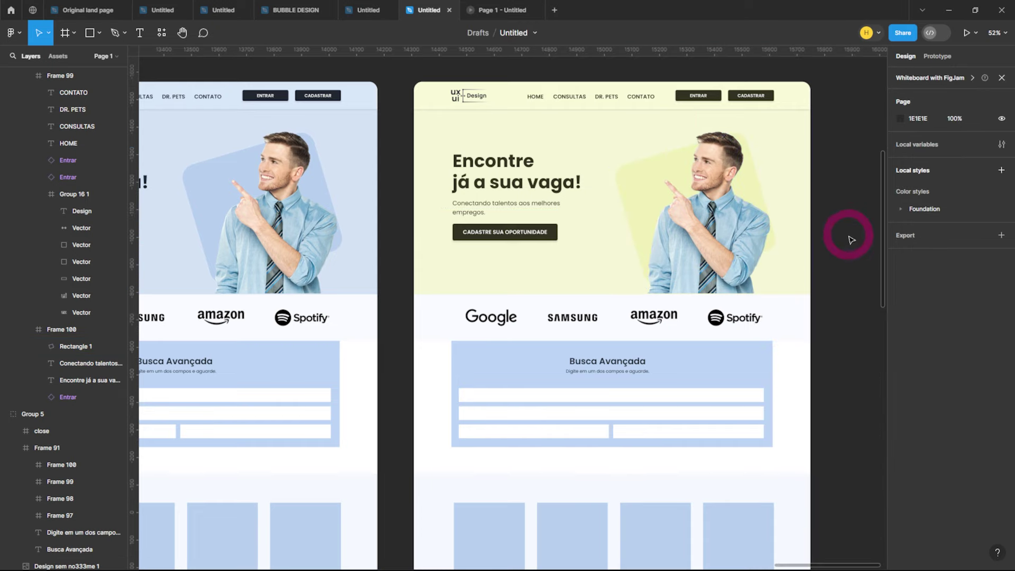
scroll(849, 239, "down", 2)
left_click(617, 222)
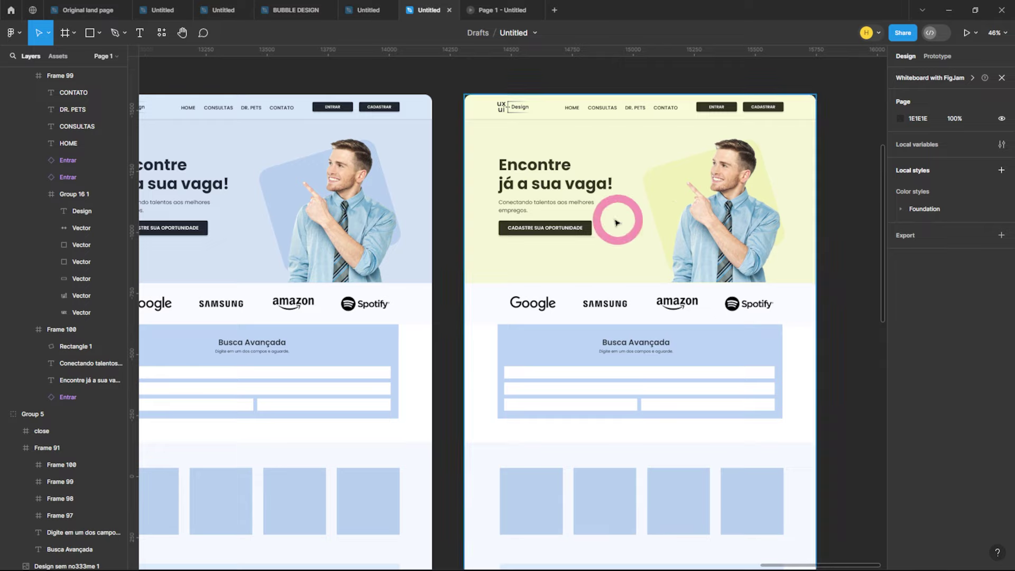
scroll(617, 223, "left", 2)
left_click(312, 224)
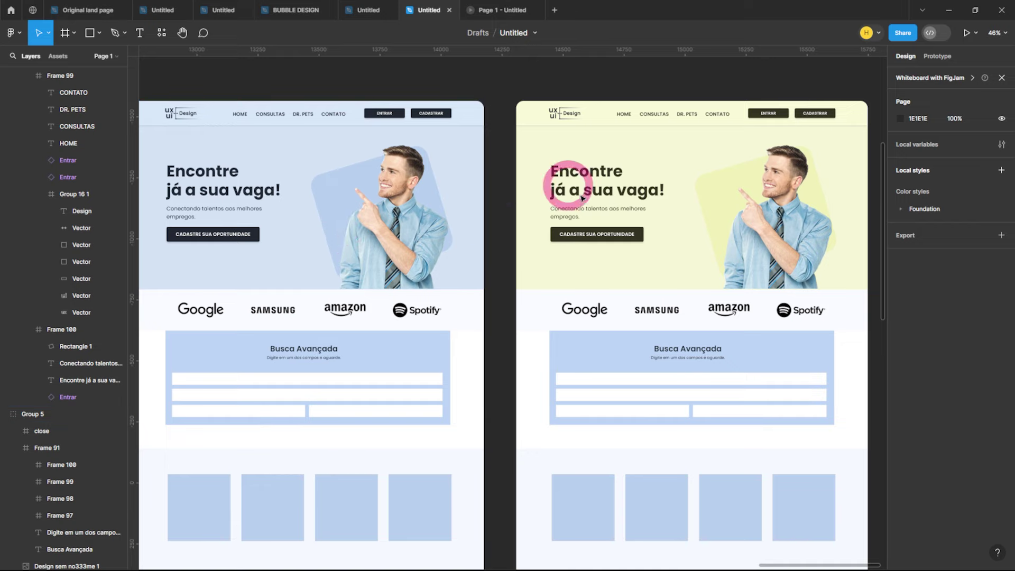
left_click(584, 234)
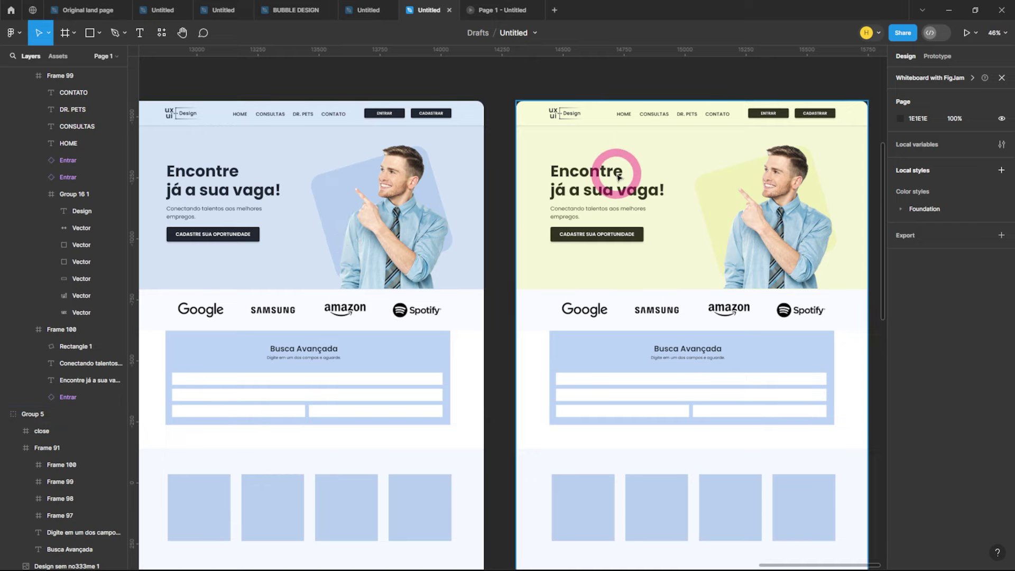
scroll(526, 170, "down", 3)
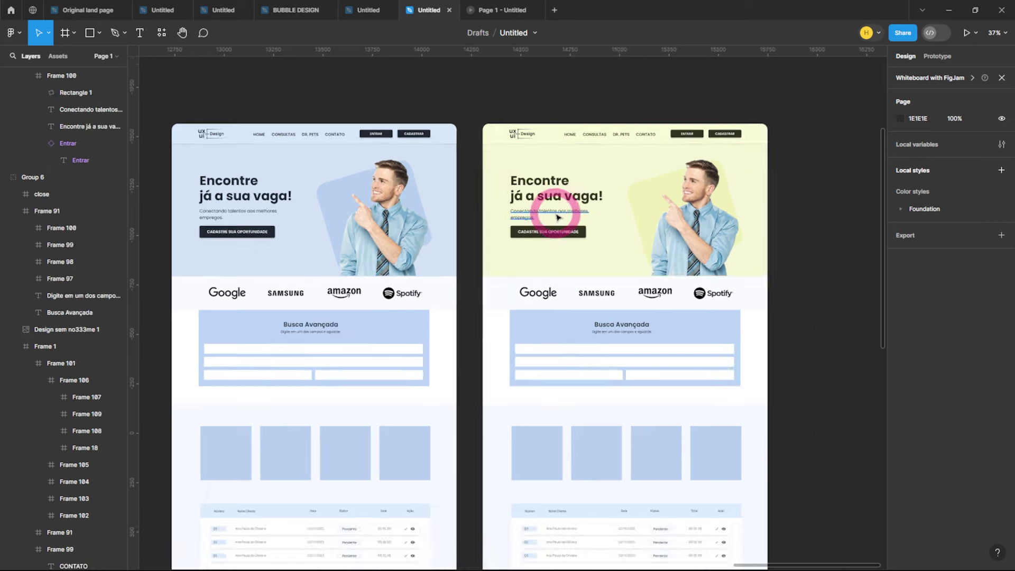
Step: Set the fill hue of the copied page's hero section background to 43
left_click(549, 165)
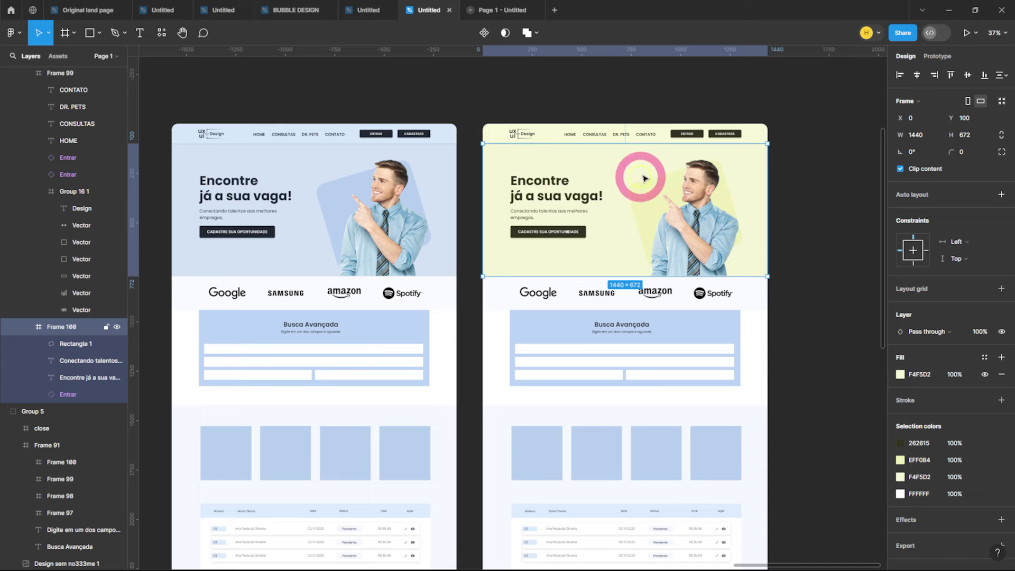
left_click(901, 375)
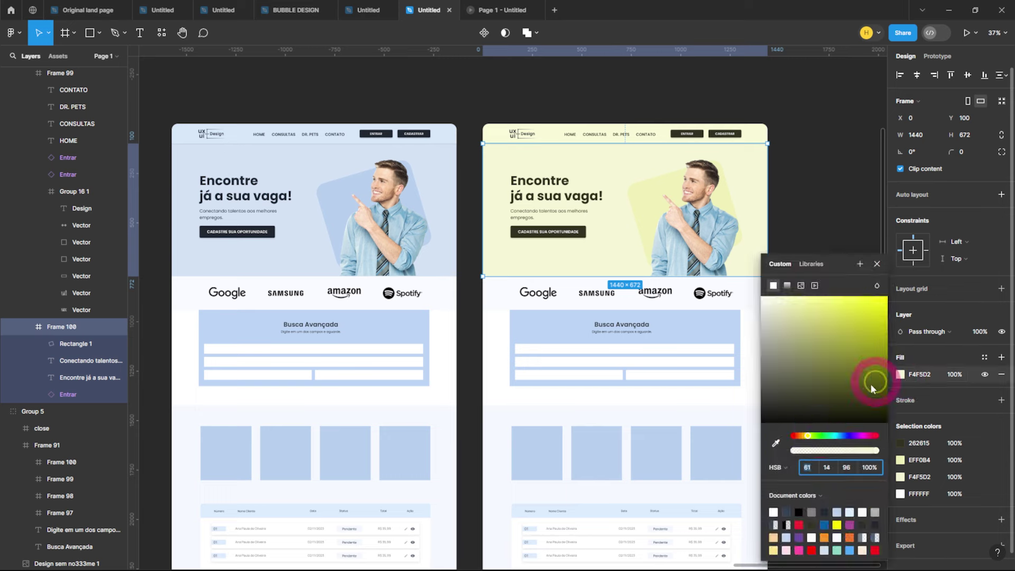
left_click(807, 468)
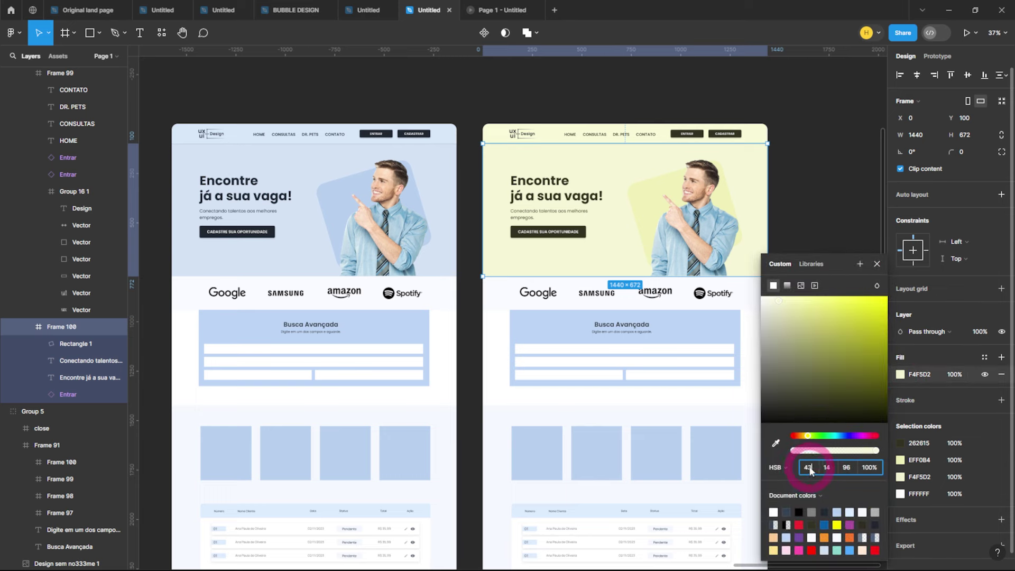
key("Return")
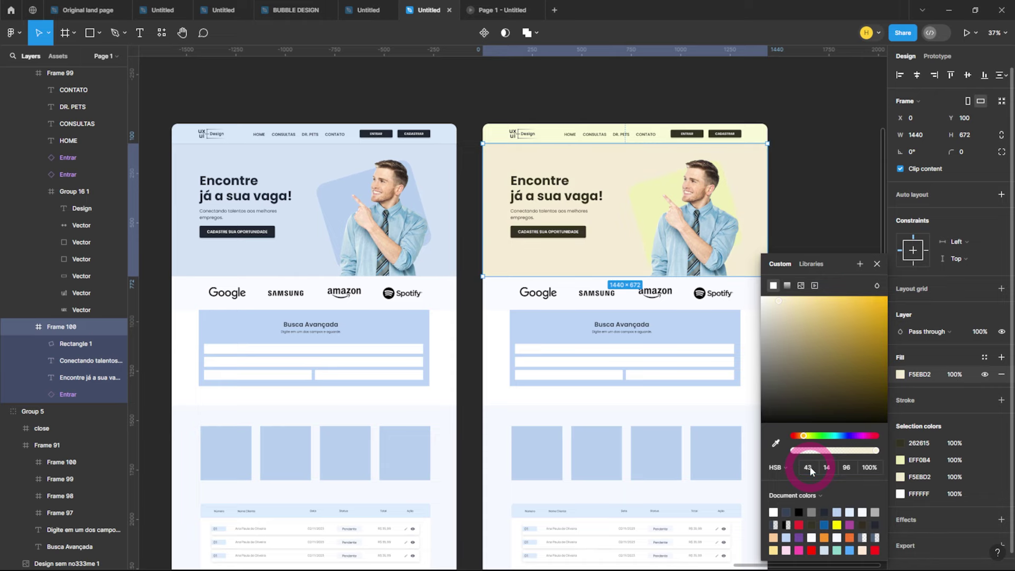
Step: Set the fill hue of the tilted rounded rectangle behind the man on the copied page to 43
left_click(634, 197)
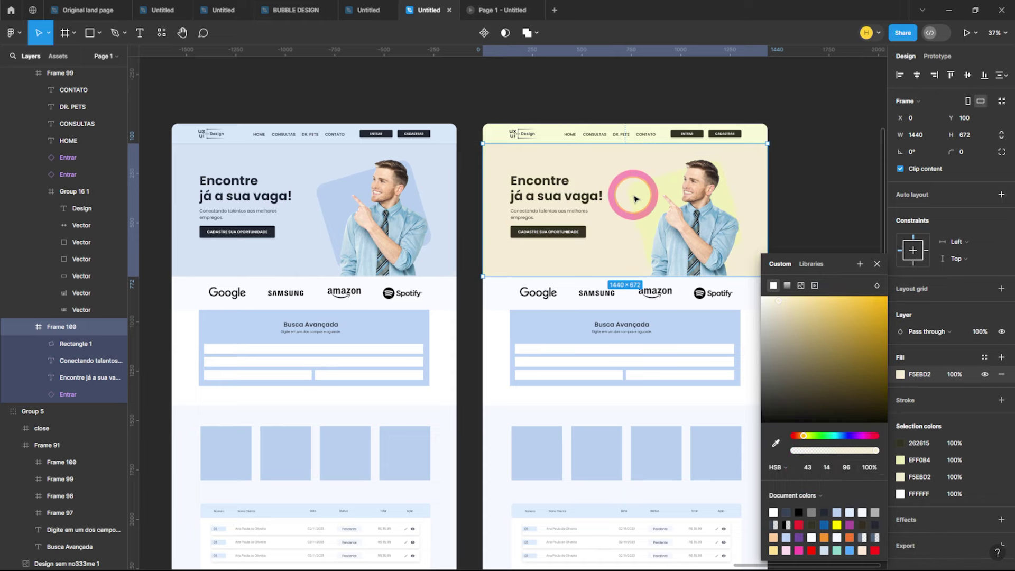
left_click(636, 198)
left_click(900, 289)
left_click(809, 468)
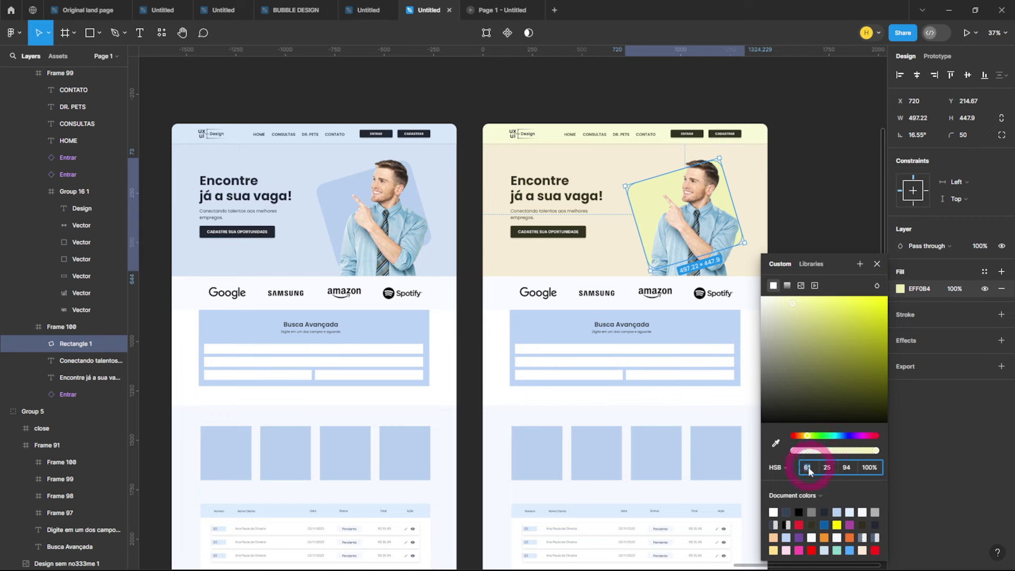
left_click(811, 469)
type("43")
key("Return")
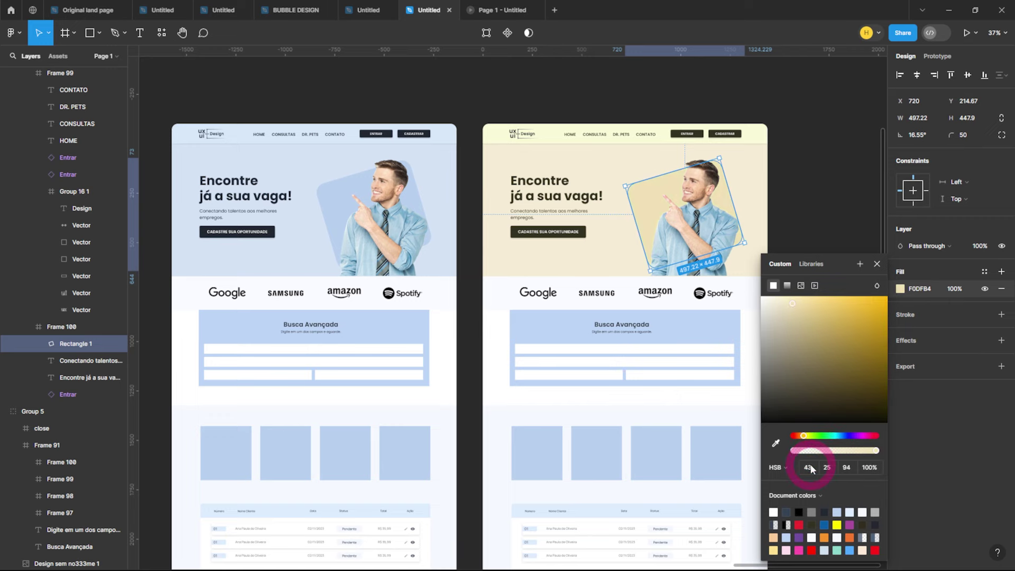
Step: Set the fill hue of the copied page's header bar to 43
left_click(661, 136)
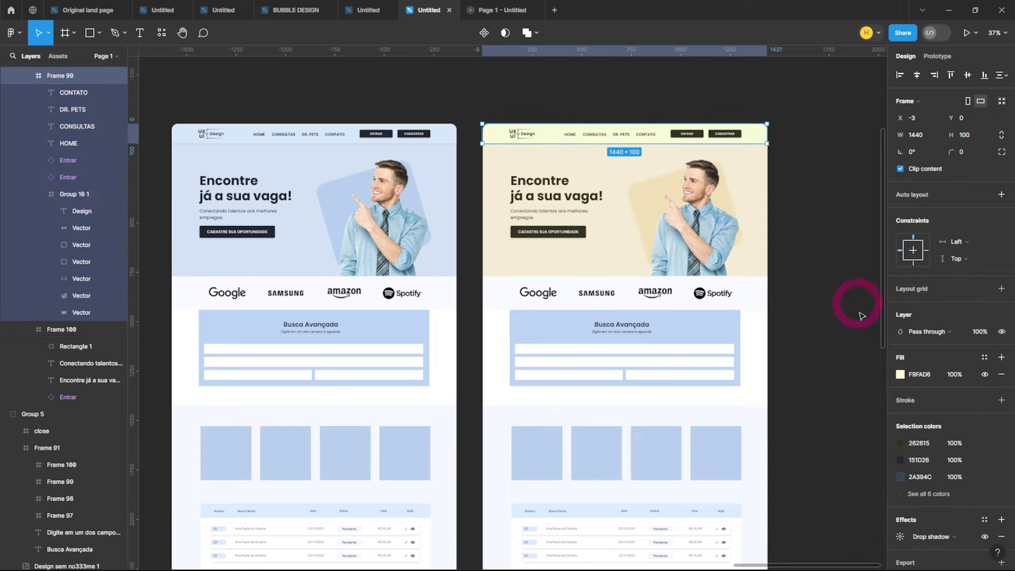
left_click(900, 374)
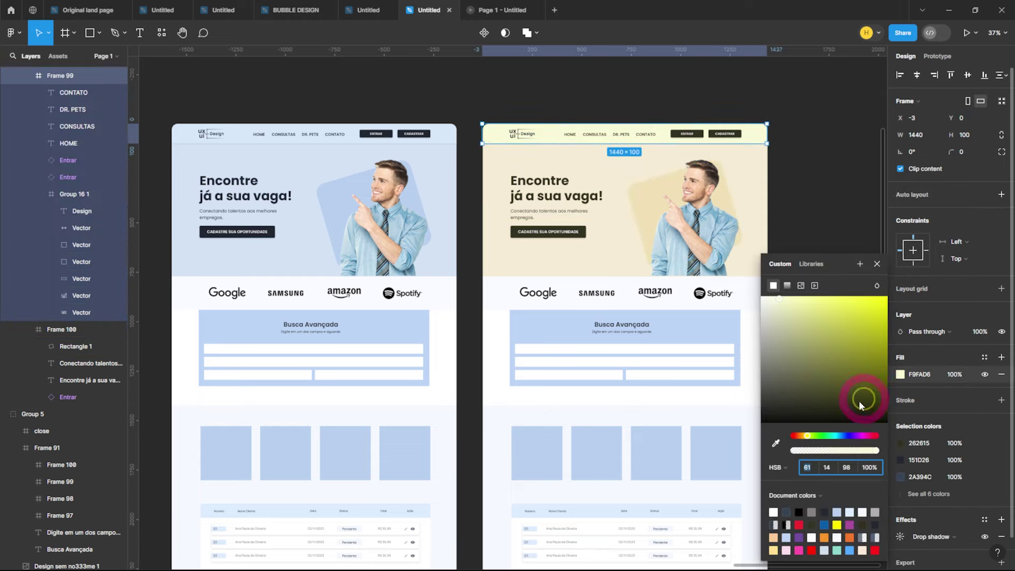
left_click(810, 465)
type("43")
key("Return")
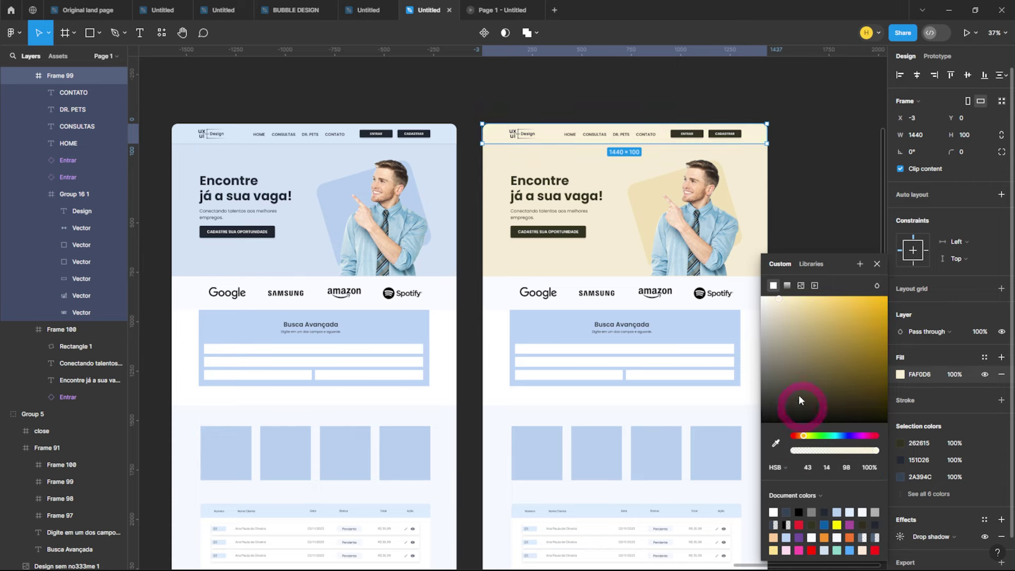
left_click(638, 199)
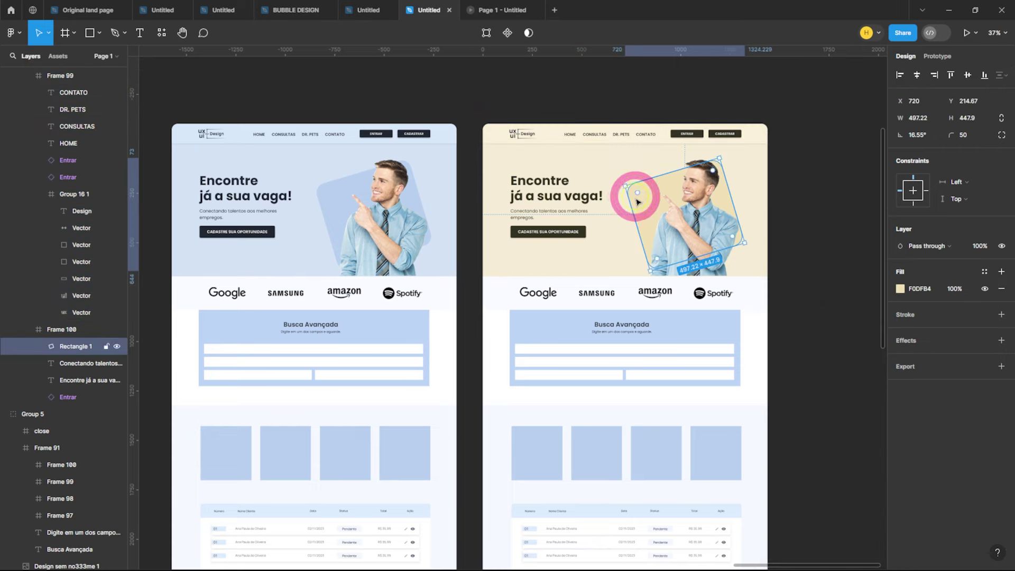
left_click(900, 289)
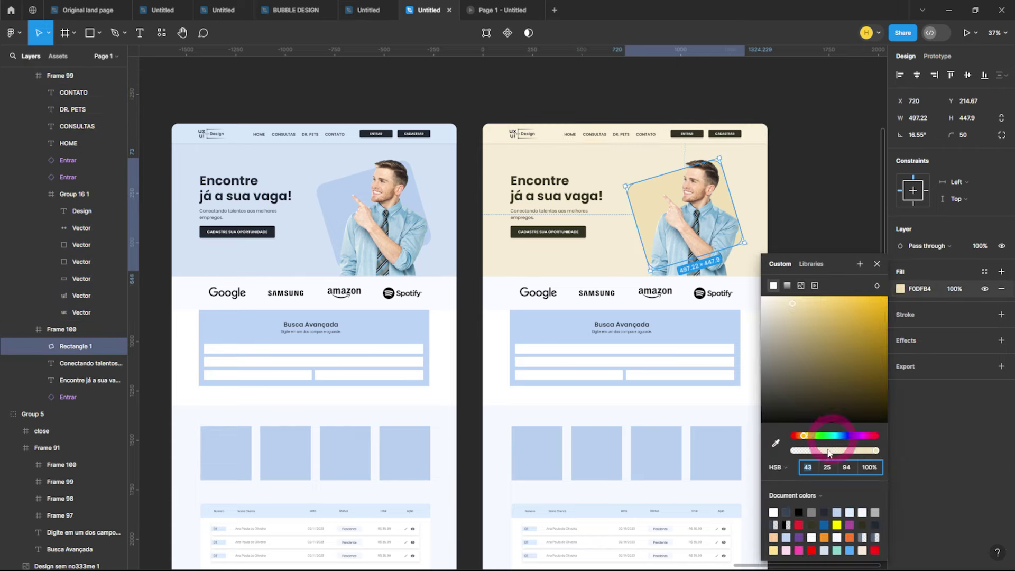
left_click(821, 187)
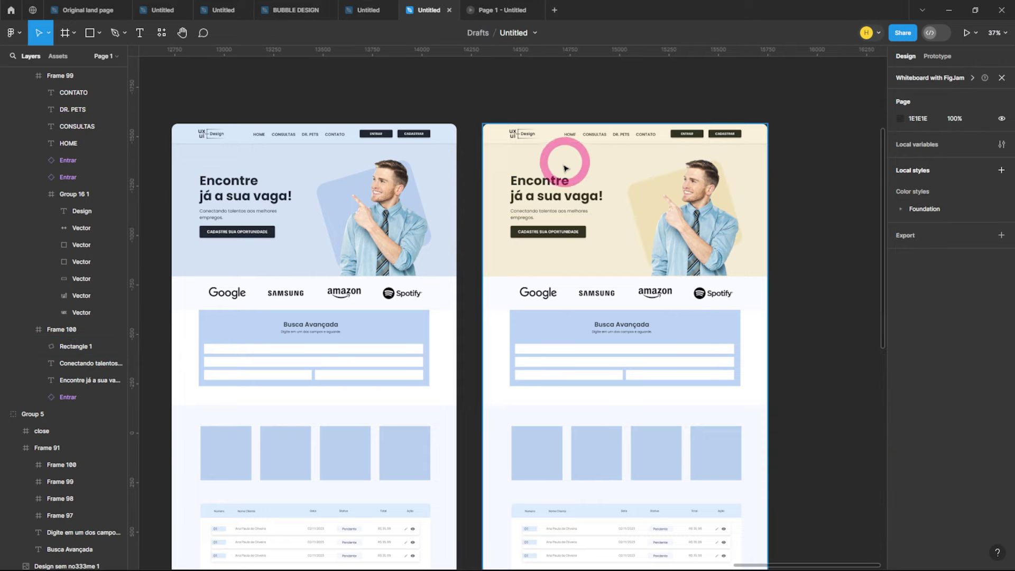
Step: Set the fill hue of the copied page's CADASTRE SUA OPORTUNIDADE button to 43
scroll(630, 137, "up", 2)
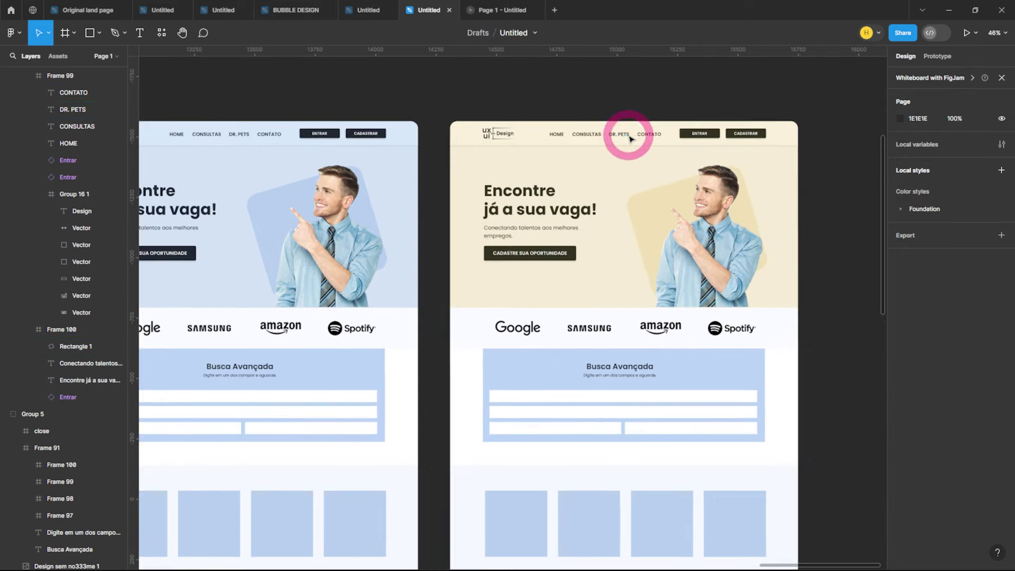
left_click(563, 253)
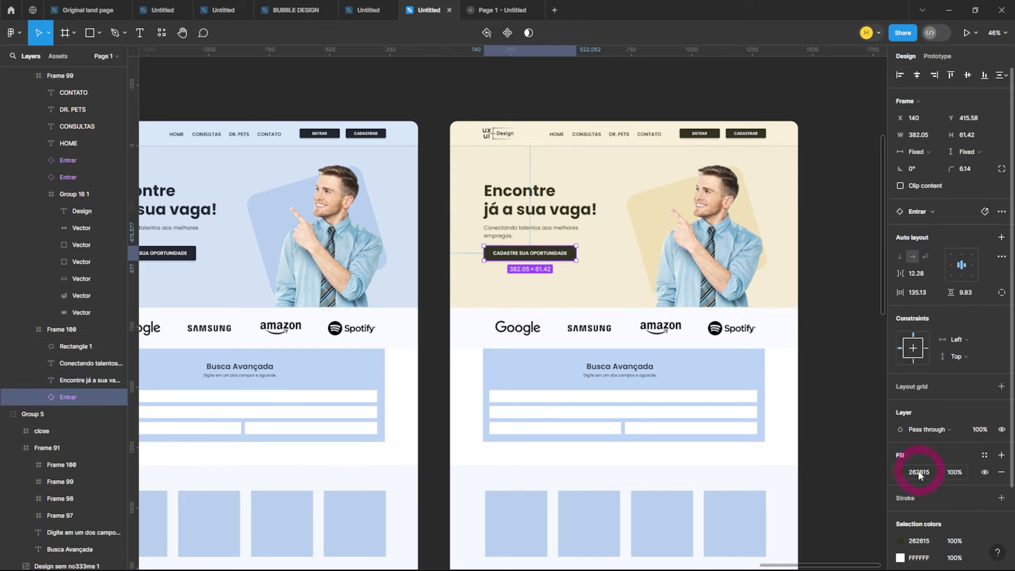
left_click(898, 473)
left_click(808, 468)
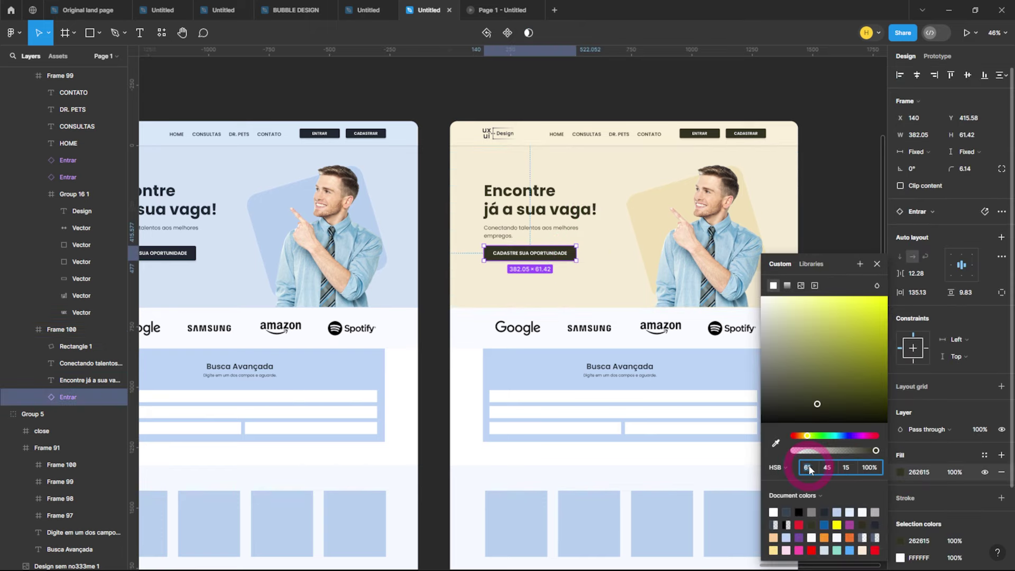
key("Return")
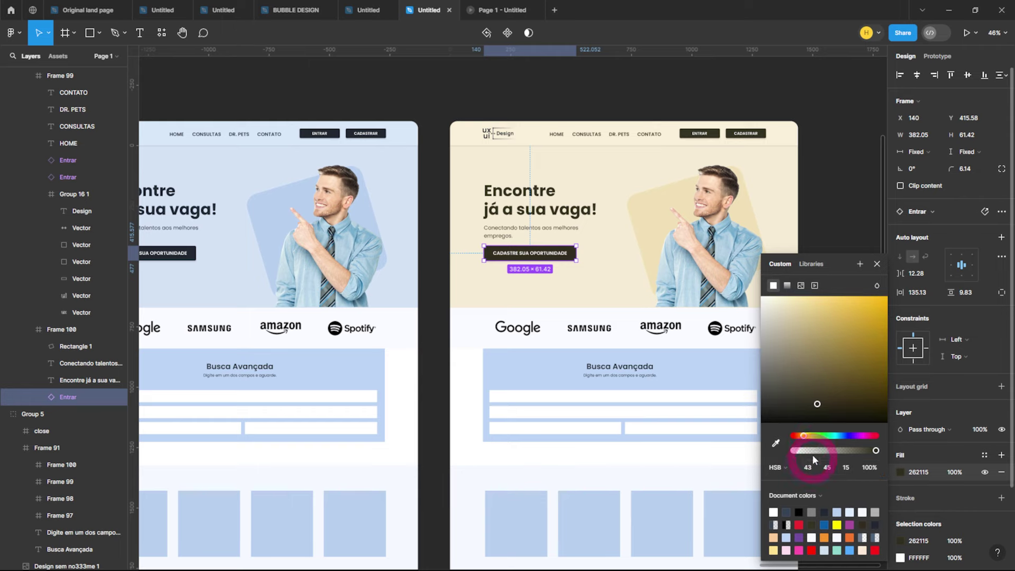
left_click(878, 264)
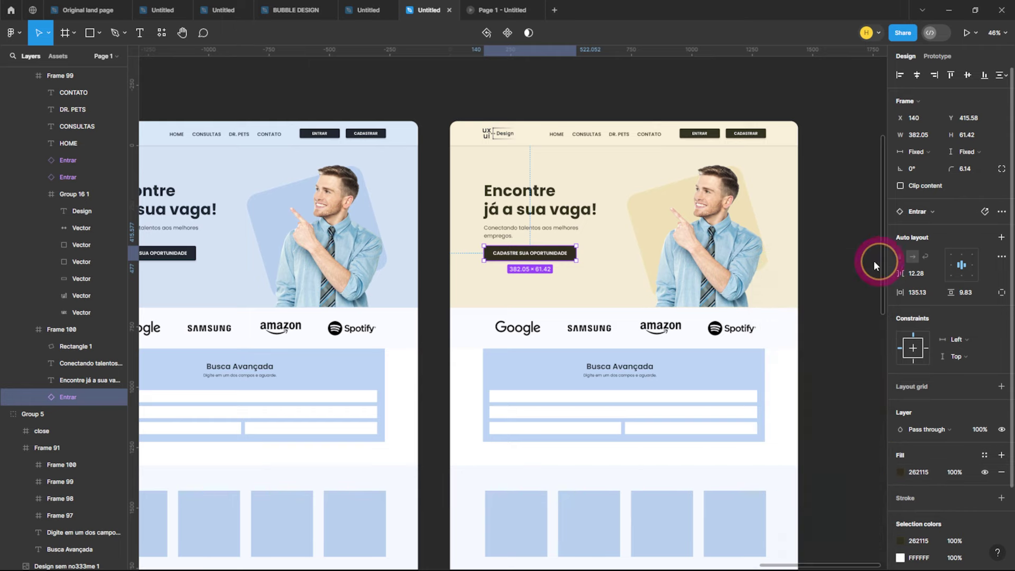
Step: Set the text fill hue of the copied page's hero heading, subtitle and HOME, CONSULTAS, DR. PETS and CONTATO links together to 43
left_click(545, 228)
left_click(574, 212, "shift")
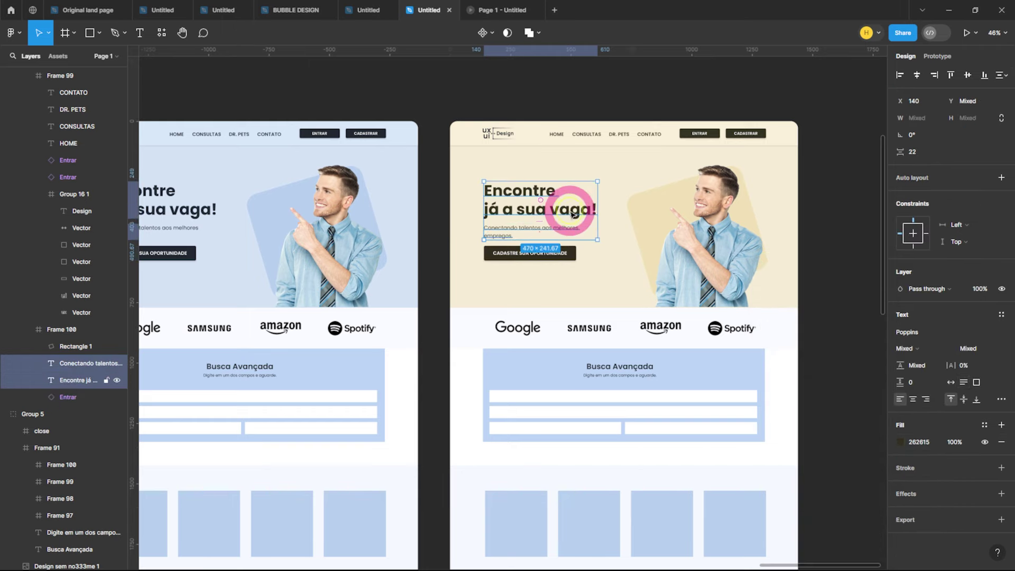
left_click(650, 135, "shift")
left_click(620, 134, "shift")
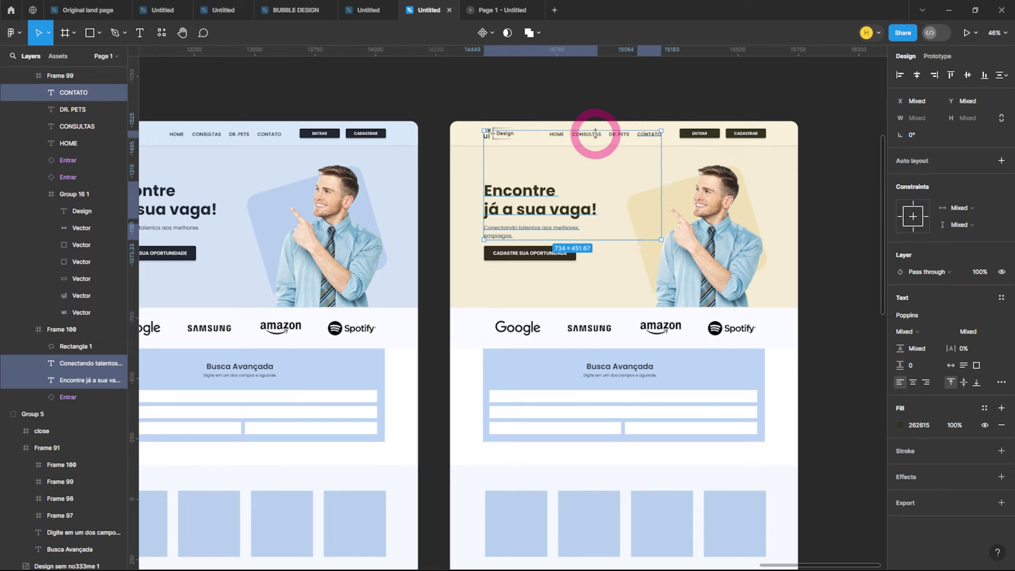
left_click(558, 134, "shift")
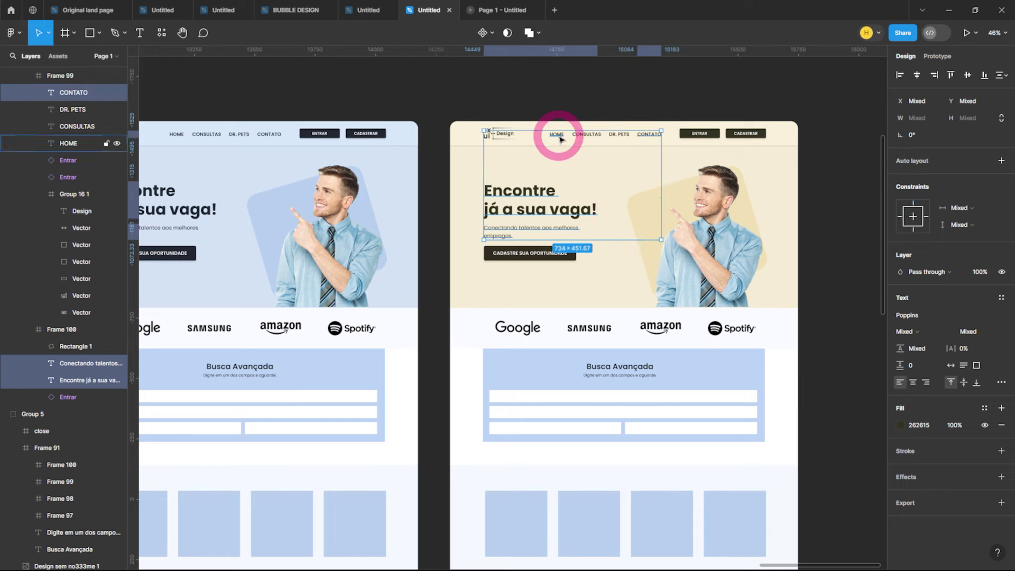
left_click(573, 138, "shift")
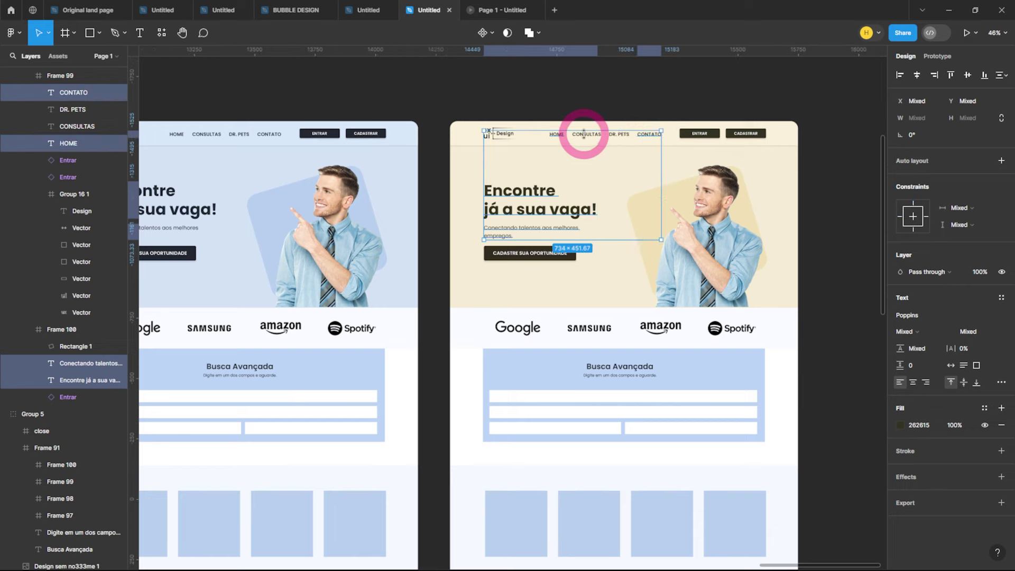
left_click(616, 135, "shift")
left_click(897, 364)
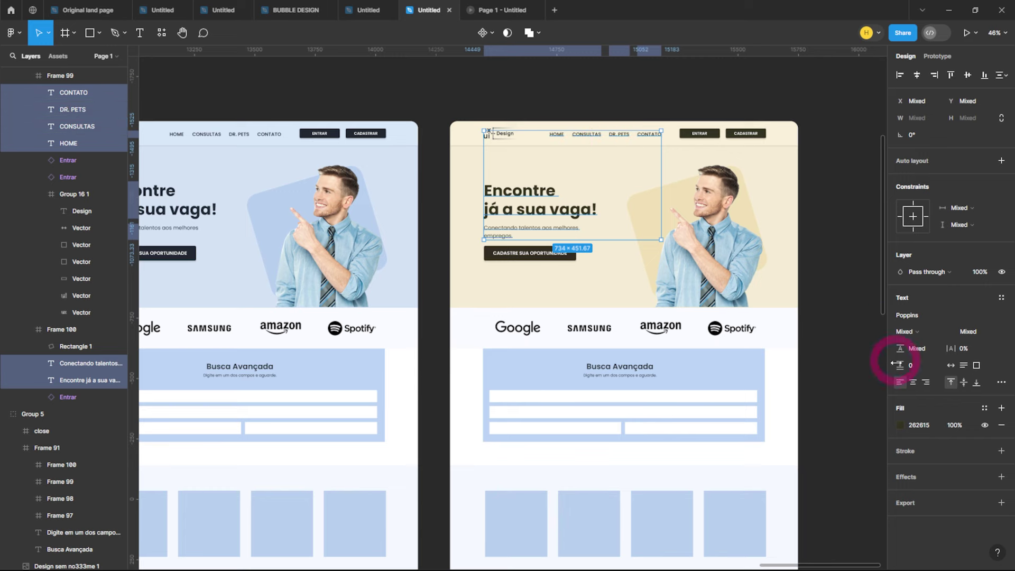
left_click(901, 426)
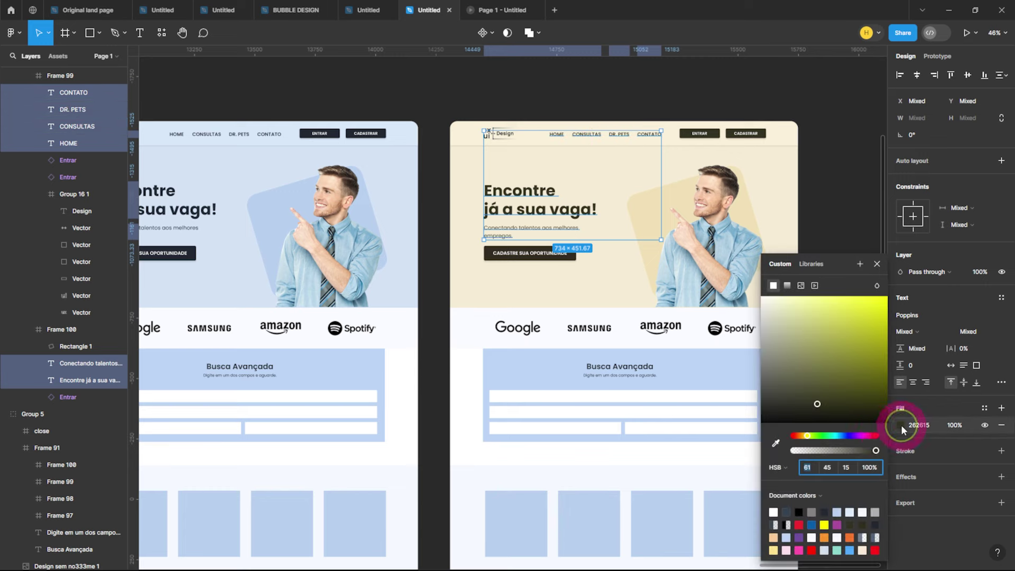
left_click(807, 468)
type("43")
key("Return")
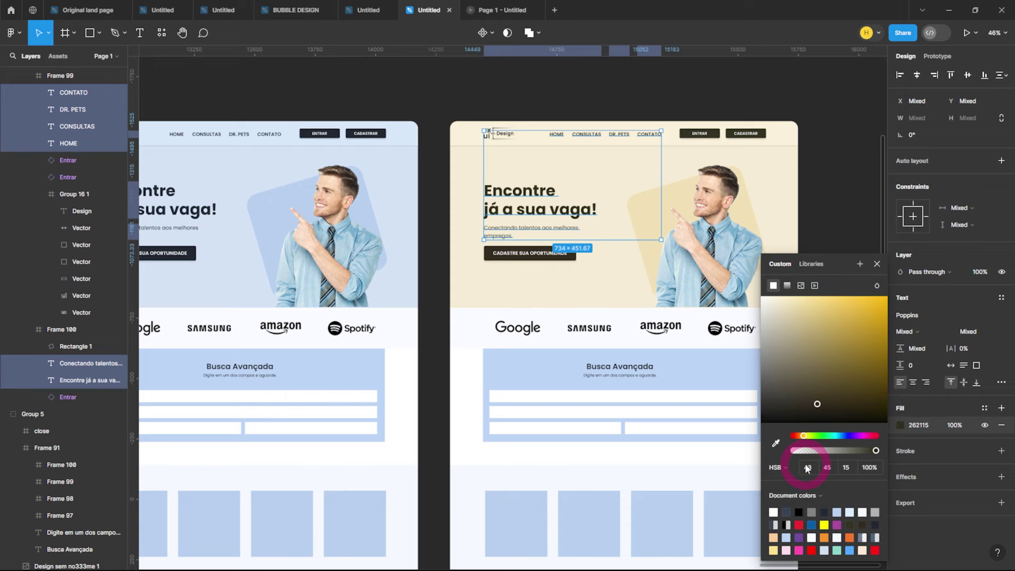
Step: Set the fill hue of the copied page's ENTRAR and CADASTRAR header buttons together to 43
left_click(716, 137)
left_click(764, 136, "shift")
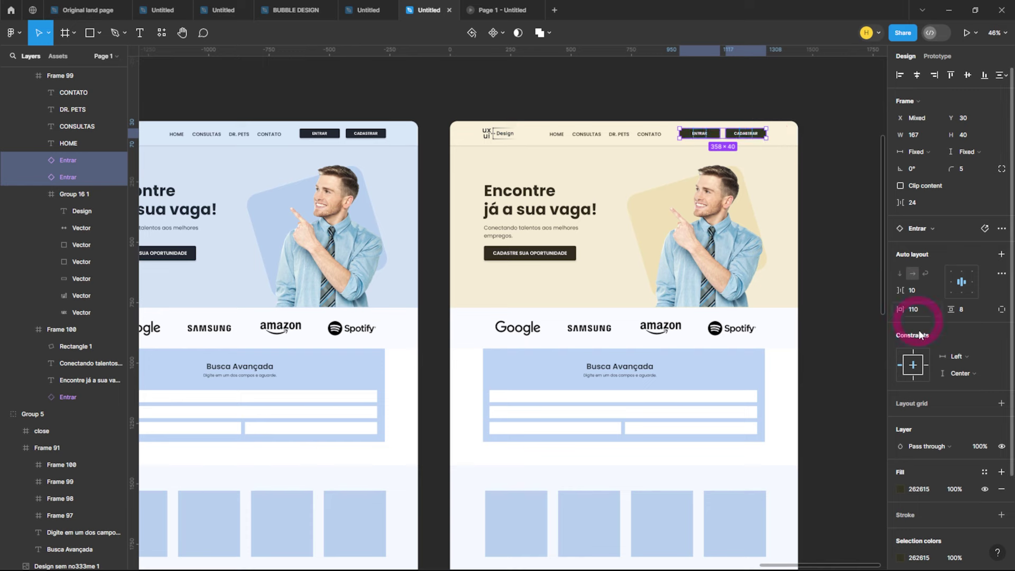
left_click(901, 490)
left_click(809, 468)
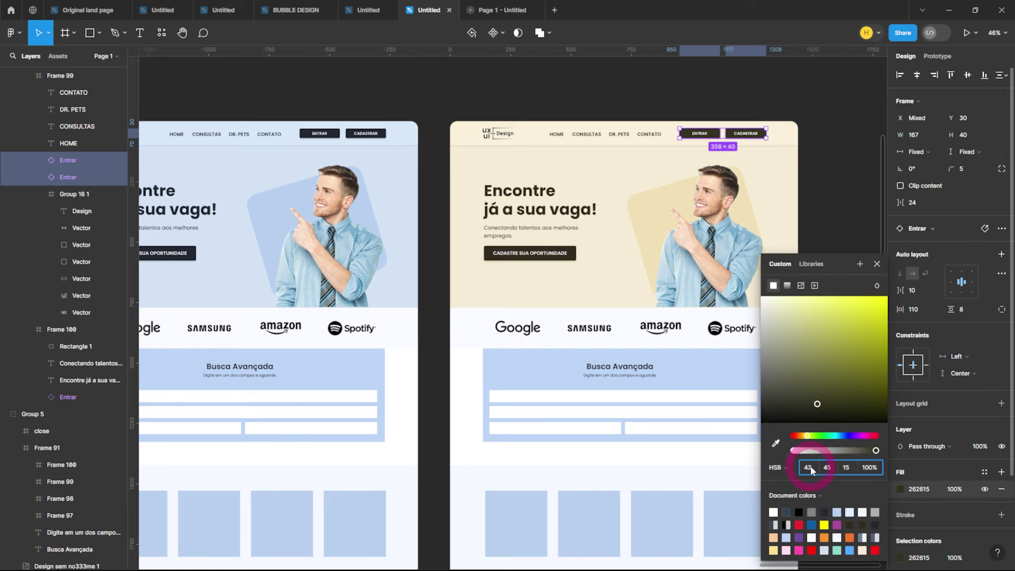
type("43")
key("Return")
left_click(828, 185)
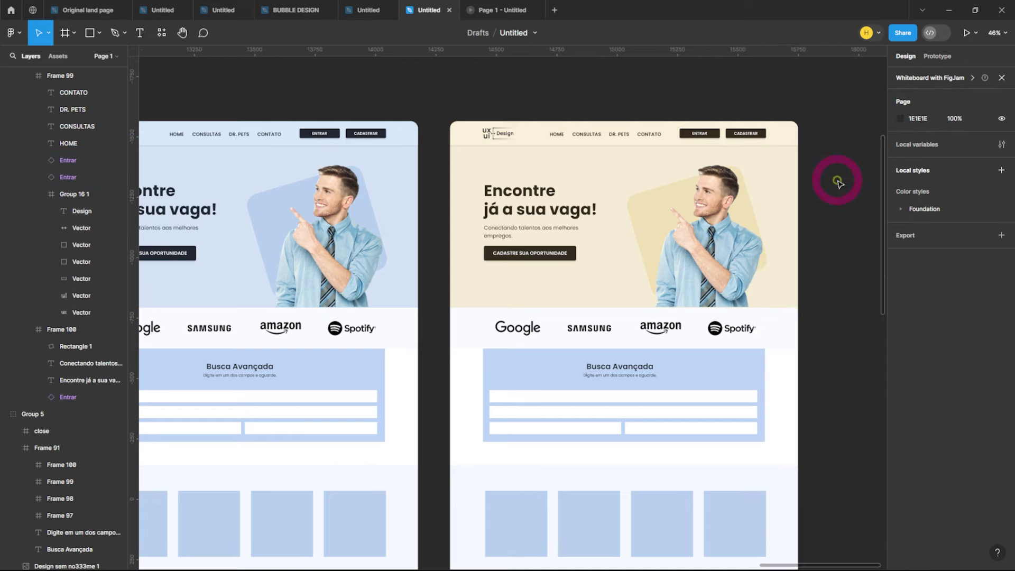
Step: Compare the pastel blue and pastel yellow landing pages side by side and revisit the board listing the six color categories
scroll(748, 234, "down", 2)
left_click_drag(601, 244, 639, 237)
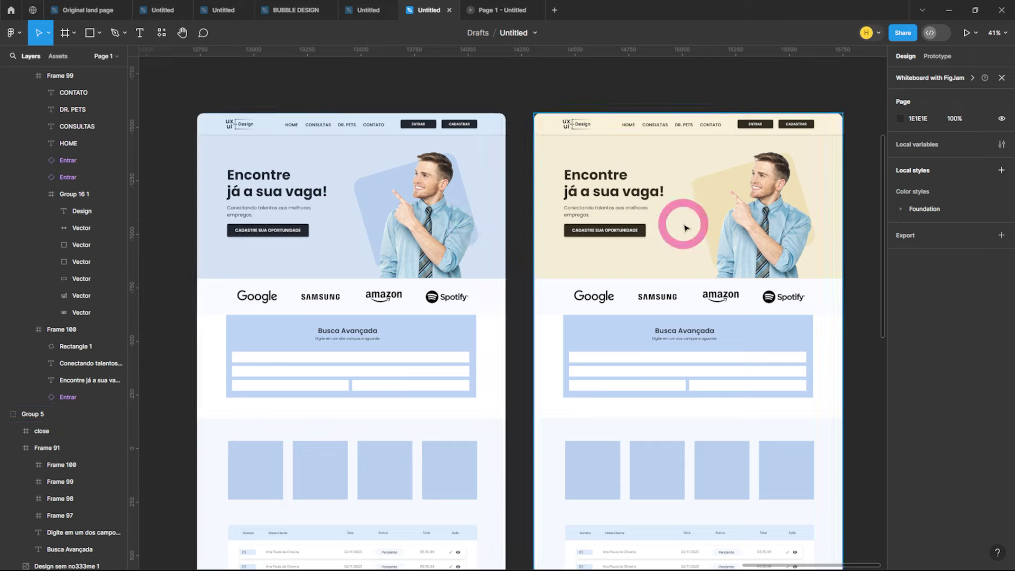
scroll(698, 212, "right", 2)
left_click(407, 213)
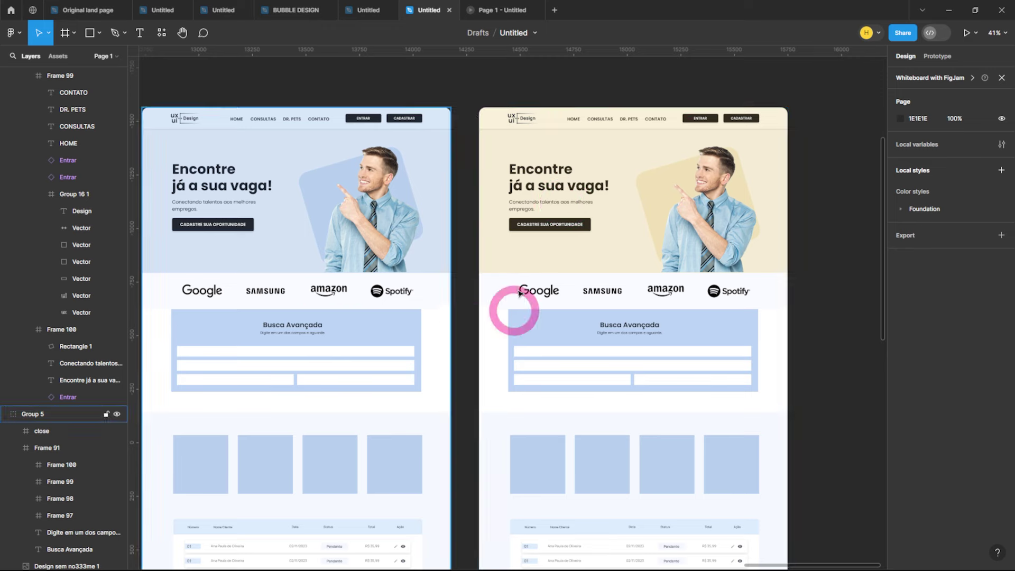
left_click(407, 230)
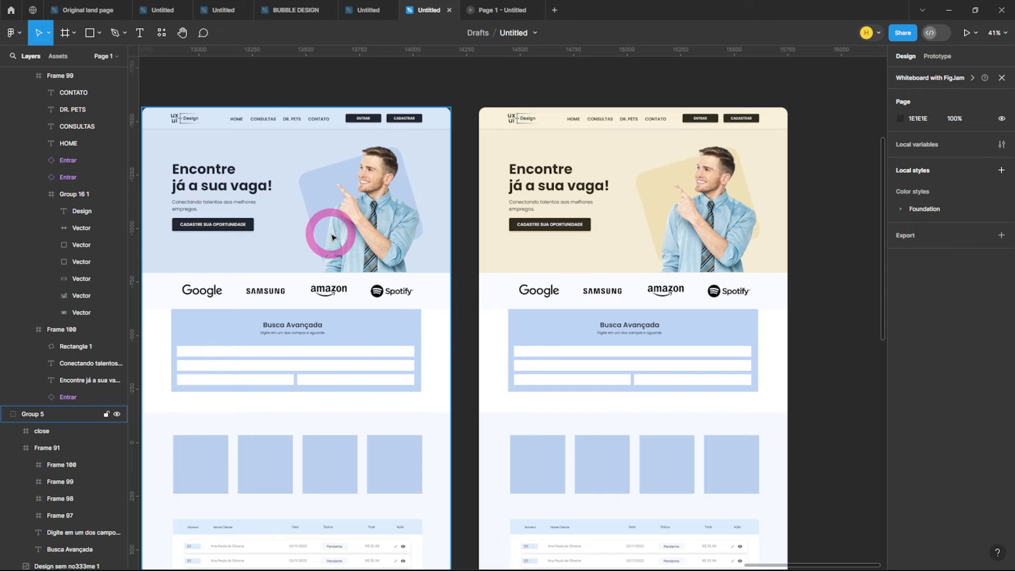
scroll(402, 232, "down", 2)
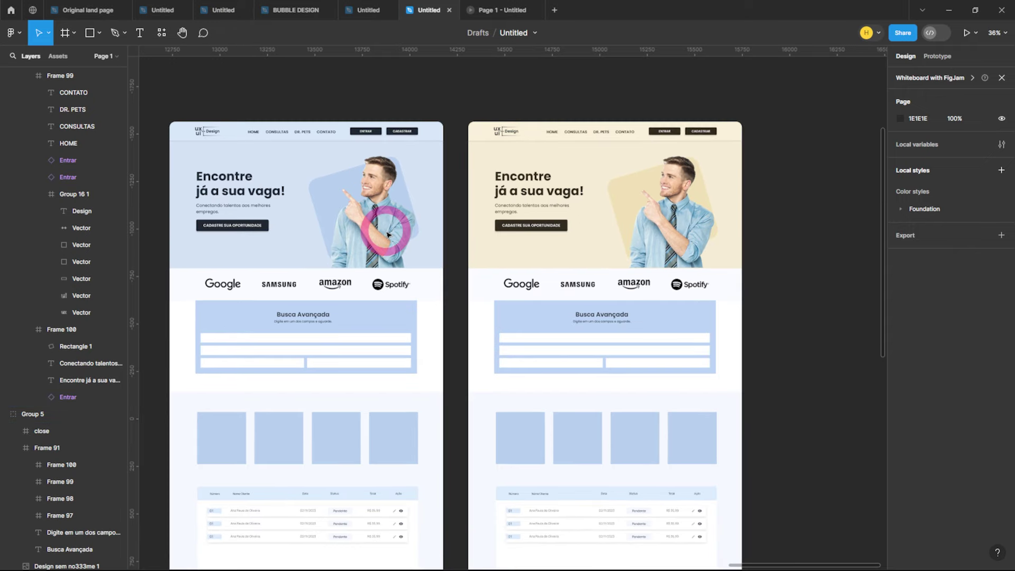
scroll(418, 233, "left", 2)
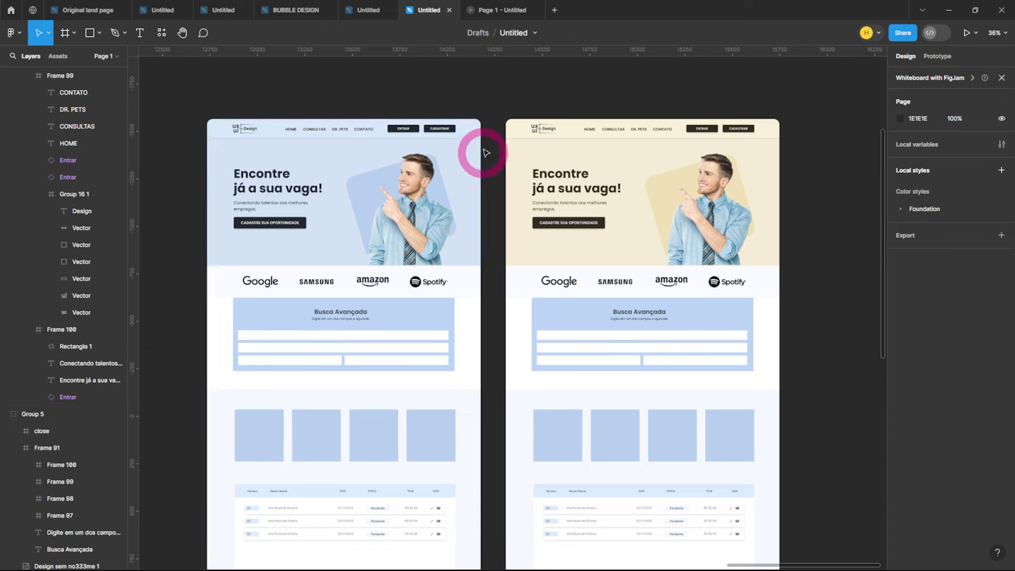
left_click_drag(317, 213, 547, 223)
left_click_drag(295, 241, 394, 238)
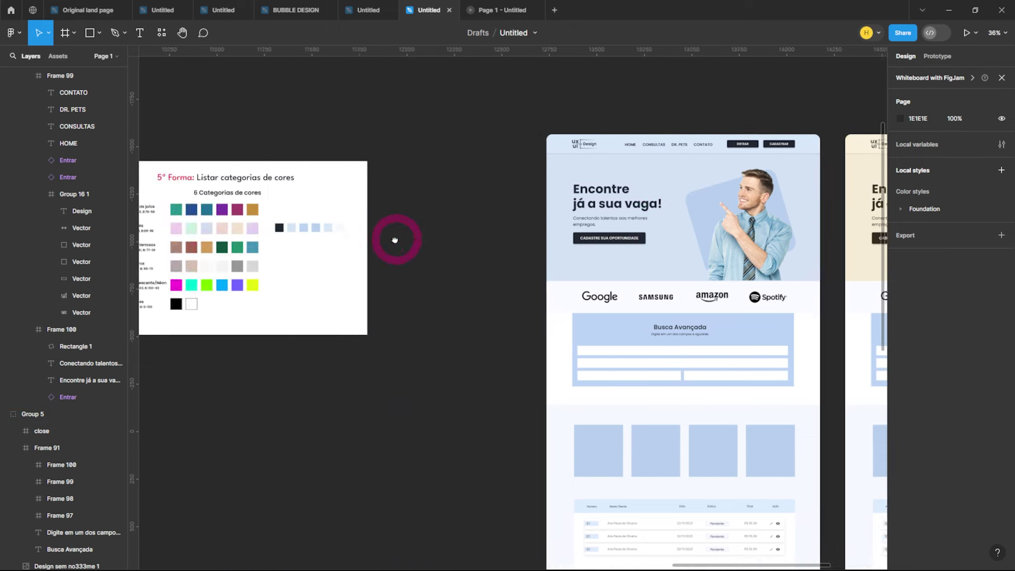
left_click_drag(693, 245, 351, 245)
Step: Shift the hue of the copied page's hero background fill to a pastel green at hue 140
left_click(532, 234)
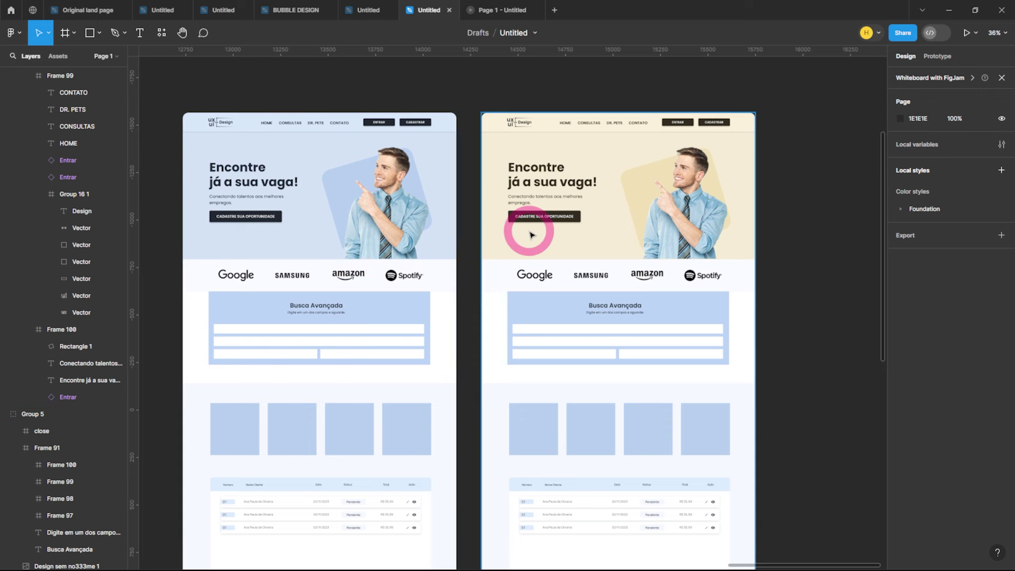
left_click(504, 250)
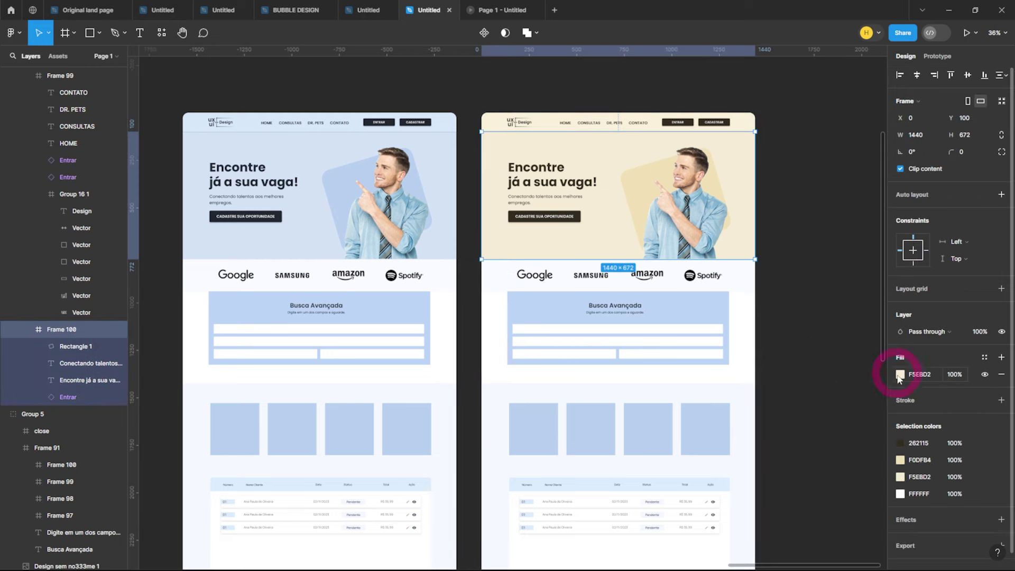
left_click(900, 375)
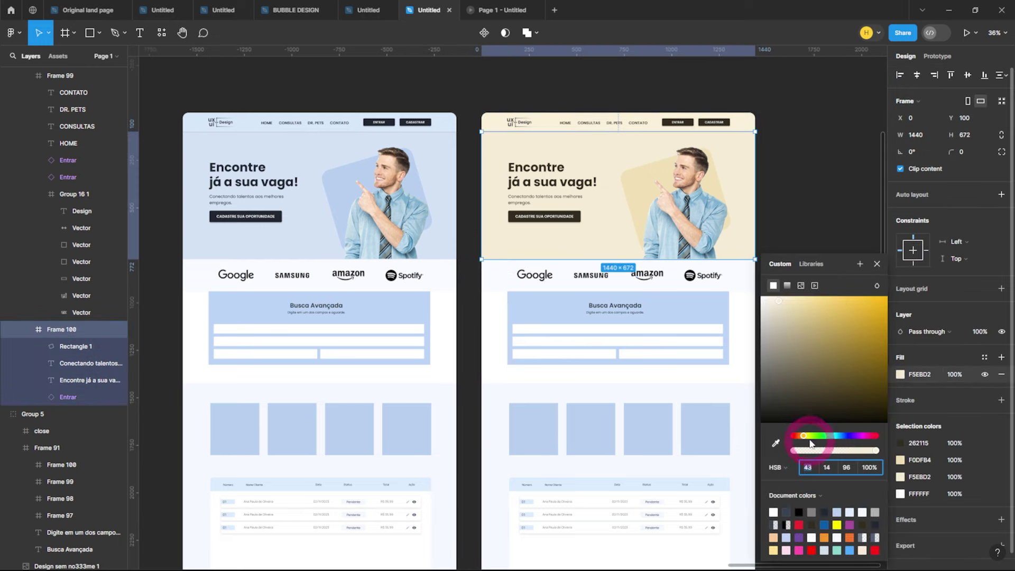
left_click_drag(806, 438, 828, 436)
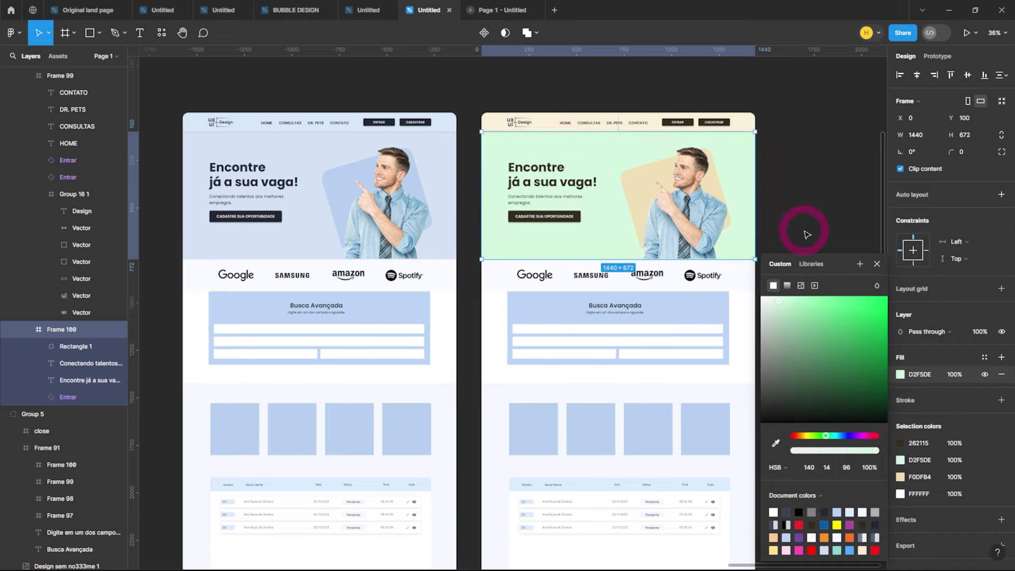
left_click(877, 266)
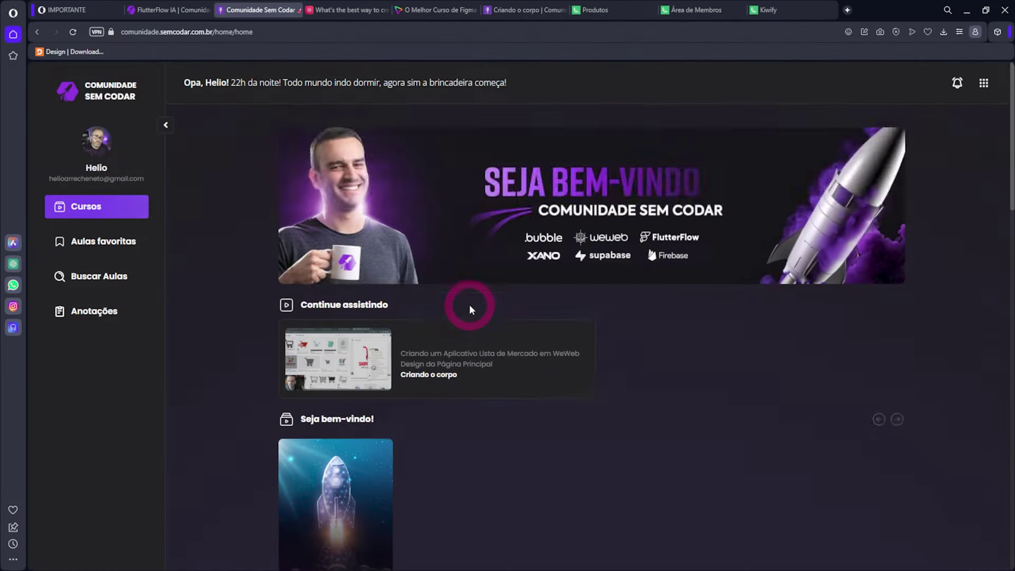
Step: View the modules of the Bubble para Iniciantes course and return to the course home page
scroll(471, 308, "down", 2)
scroll(470, 308, "up", 2)
scroll(470, 309, "down", 6)
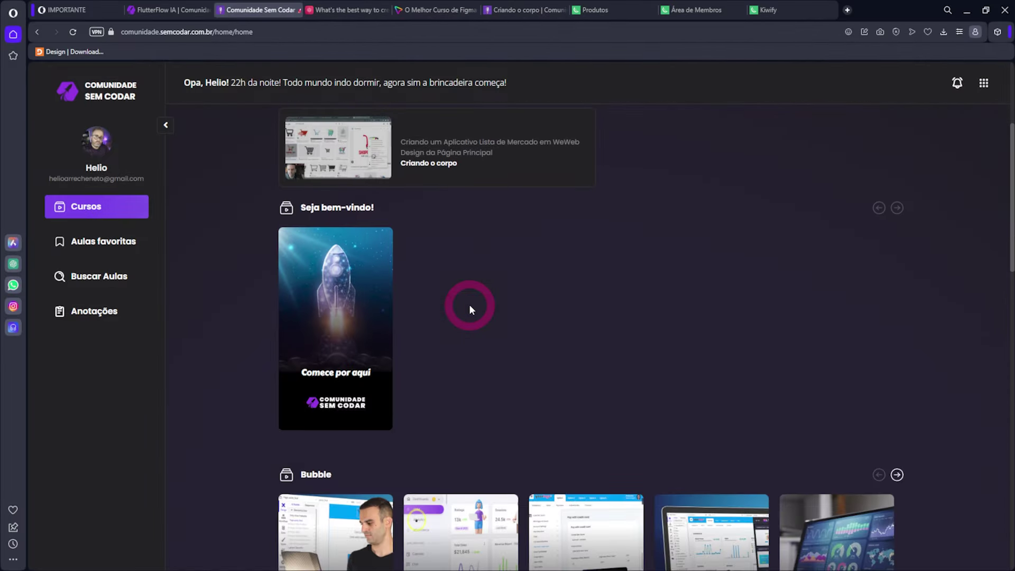
scroll(470, 309, "down", 1)
left_click(357, 335)
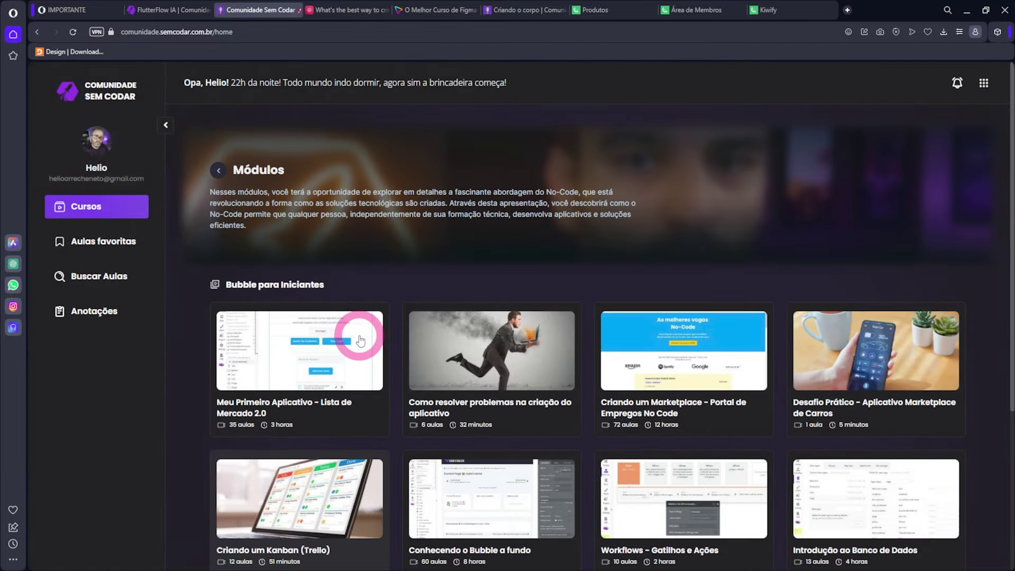
left_click(219, 170)
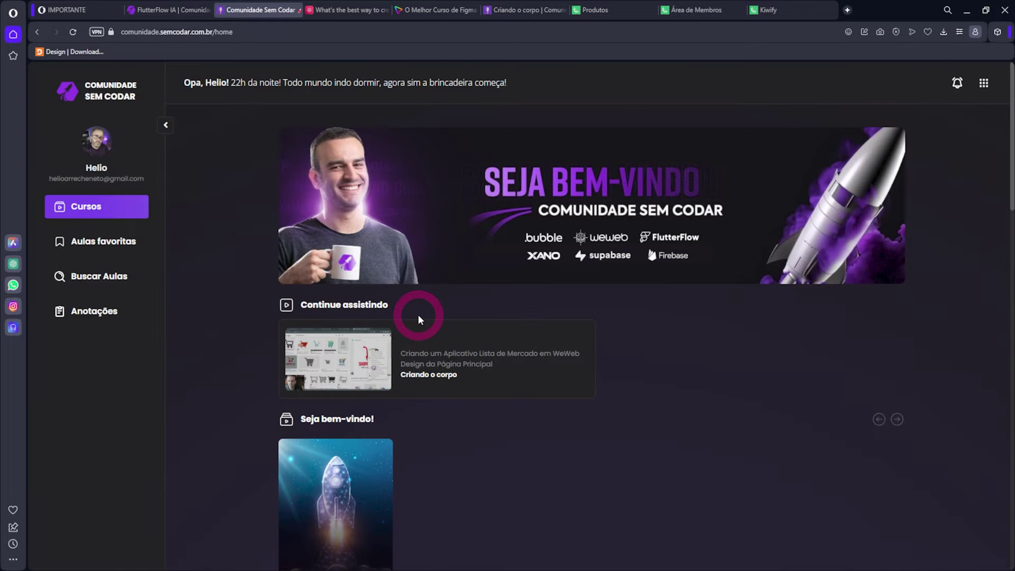
Step: Look through the Bubble, FlutterFlow, WeWeb and Bônus course sections on the home page
scroll(418, 315, "down", 4)
scroll(419, 319, "down", 9)
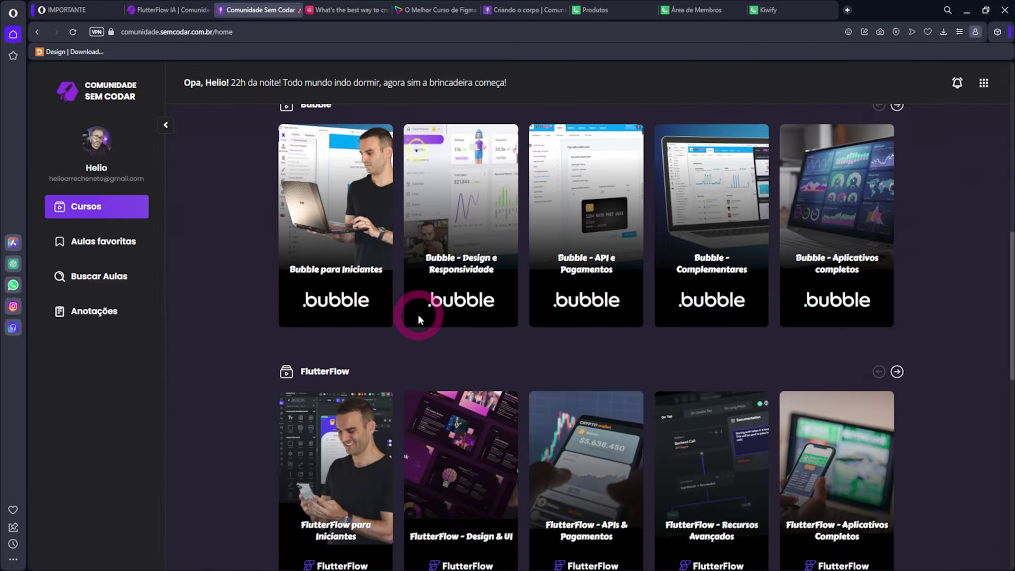
scroll(419, 319, "down", 8)
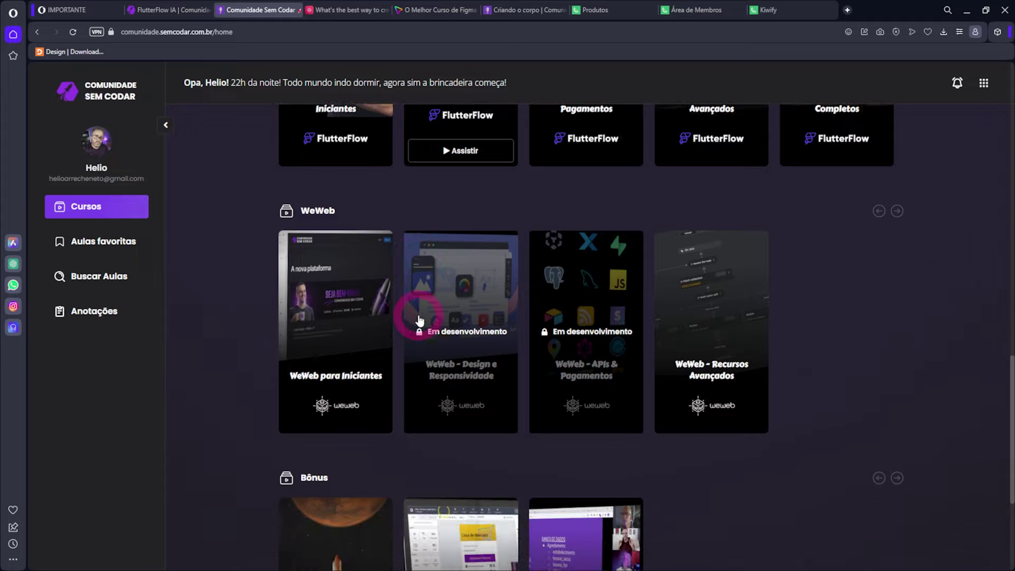
scroll(419, 319, "down", 3)
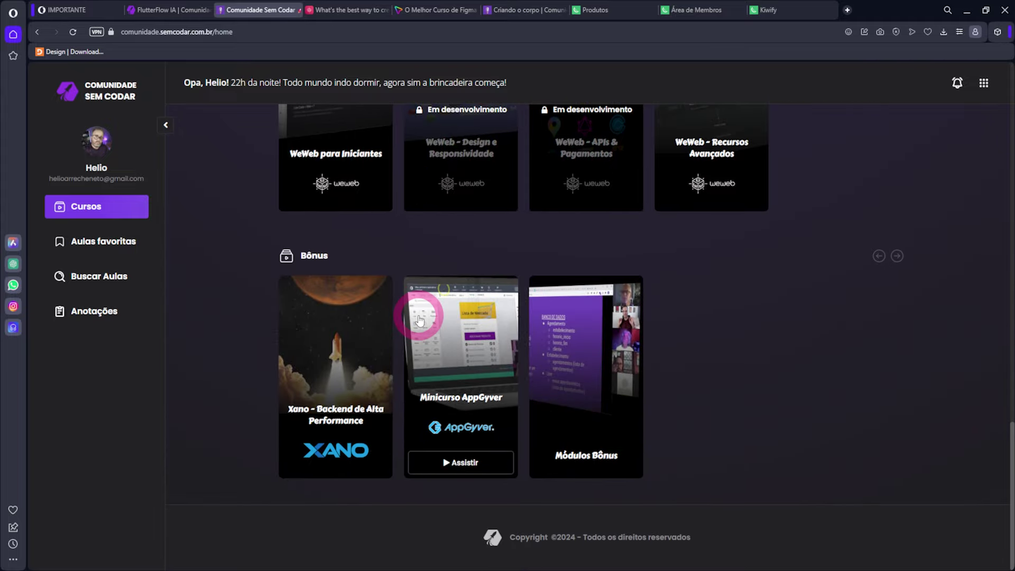
scroll(420, 320, "up", 9)
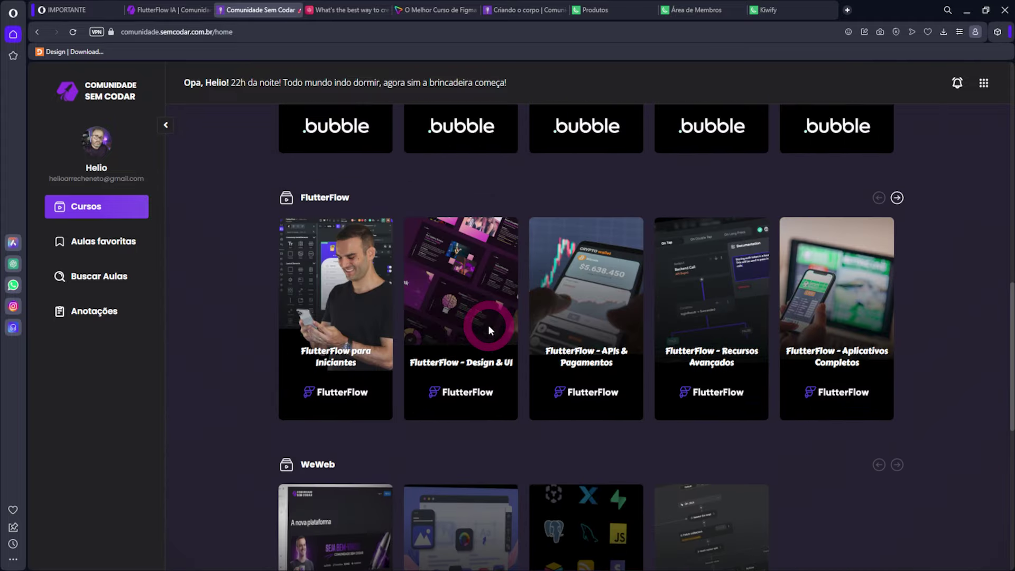
Step: View the modules of the FlutterFlow para Iniciantes course and return to the beginning of the course home page
scroll(488, 327, "up", 2)
left_click(377, 396)
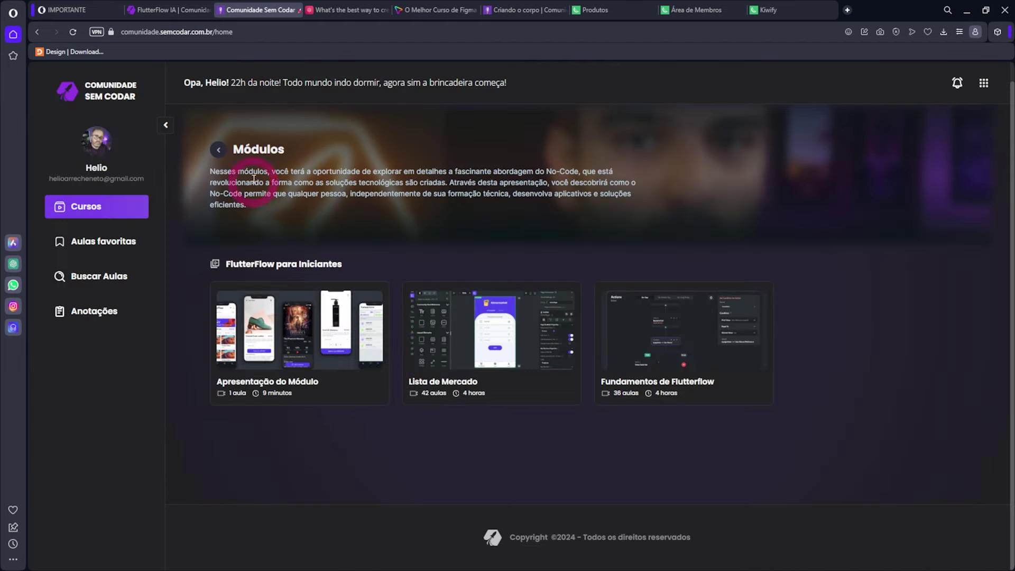
left_click(220, 149)
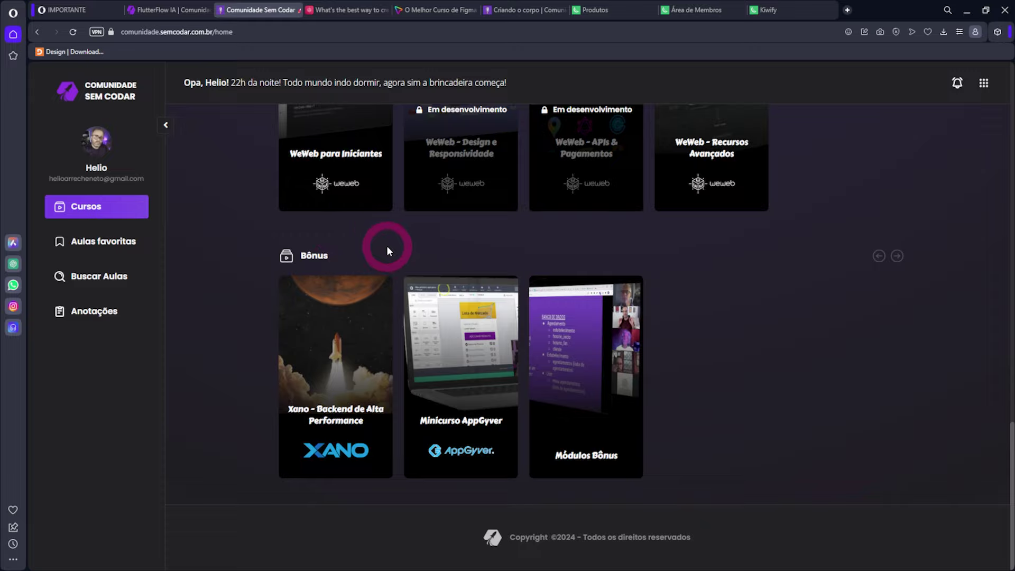
scroll(386, 245, "up", 5)
scroll(388, 246, "up", 12)
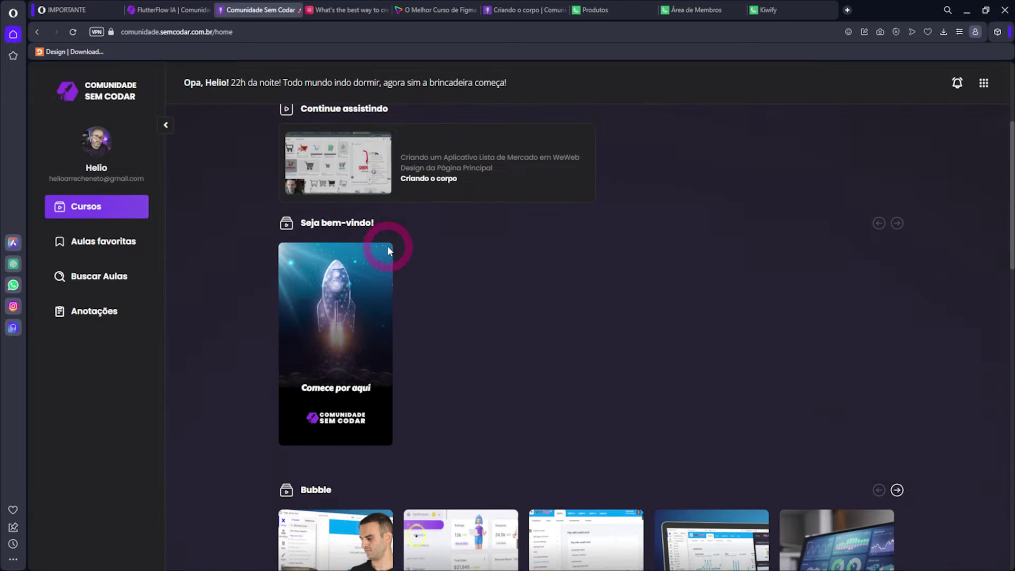
scroll(387, 245, "up", 2)
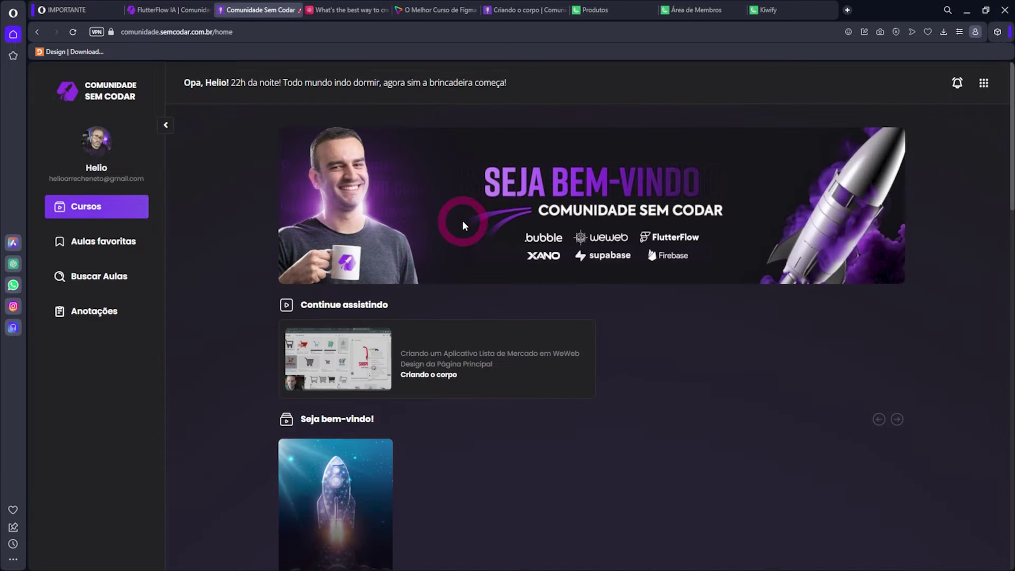